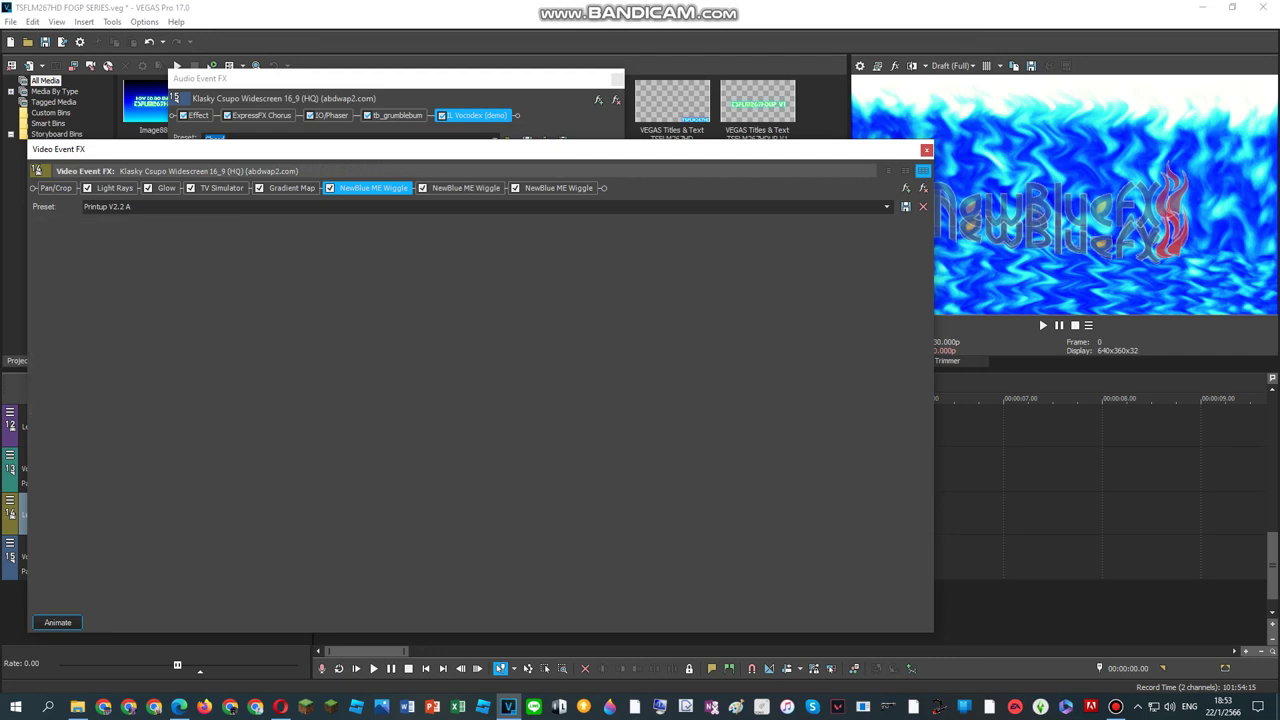
Step: Examine the last NewBlue ME Wiggle effect on the Klasky Csupo video event and close its effects window
left_click(558, 188)
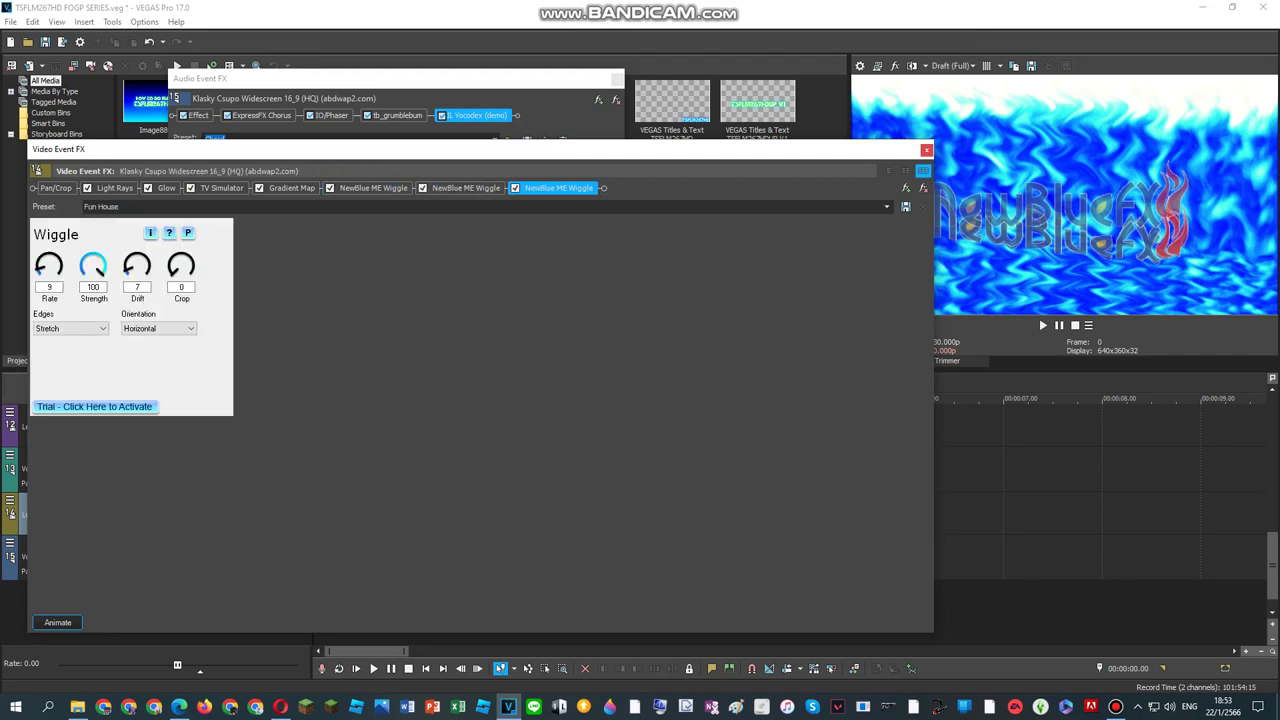
left_click(926, 150)
left_click(427, 368)
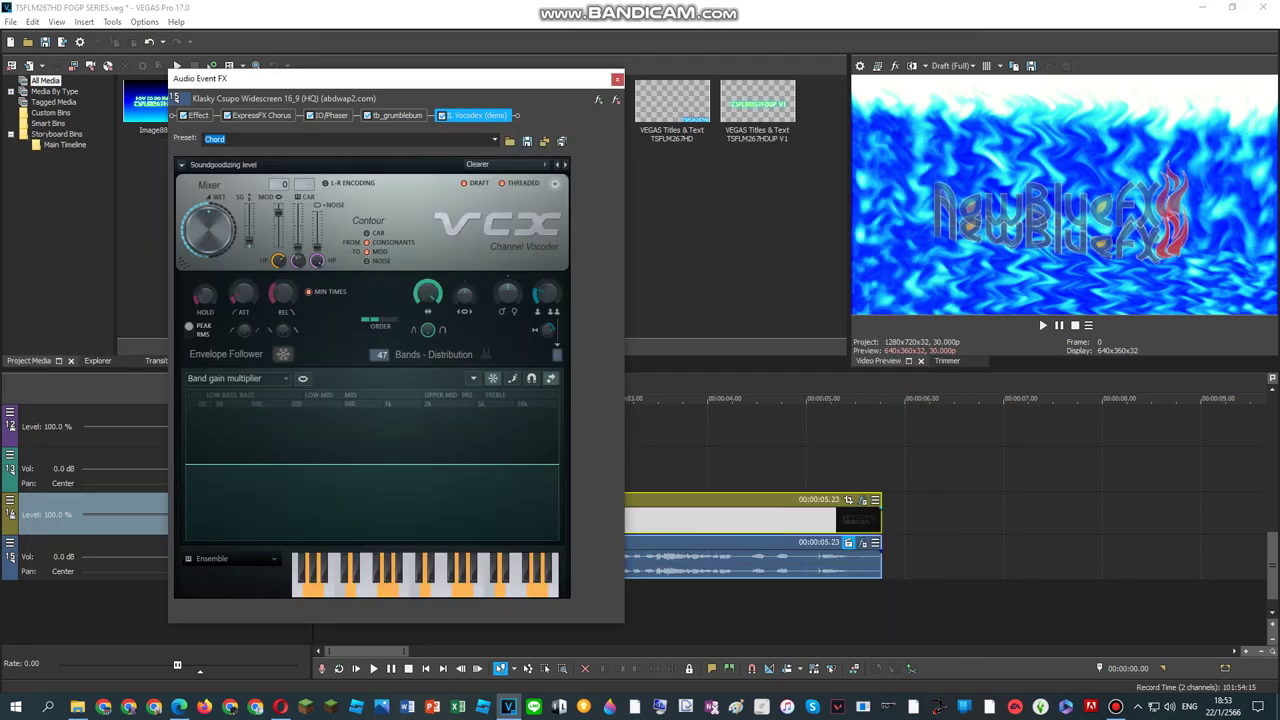
Step: Examine each effect in the audio event's chain, including ExpressFX Chorus, IO/Phaser, tb_grumblebum and IL Vocodex, and close the effects window
left_click(198, 116)
left_click(262, 116)
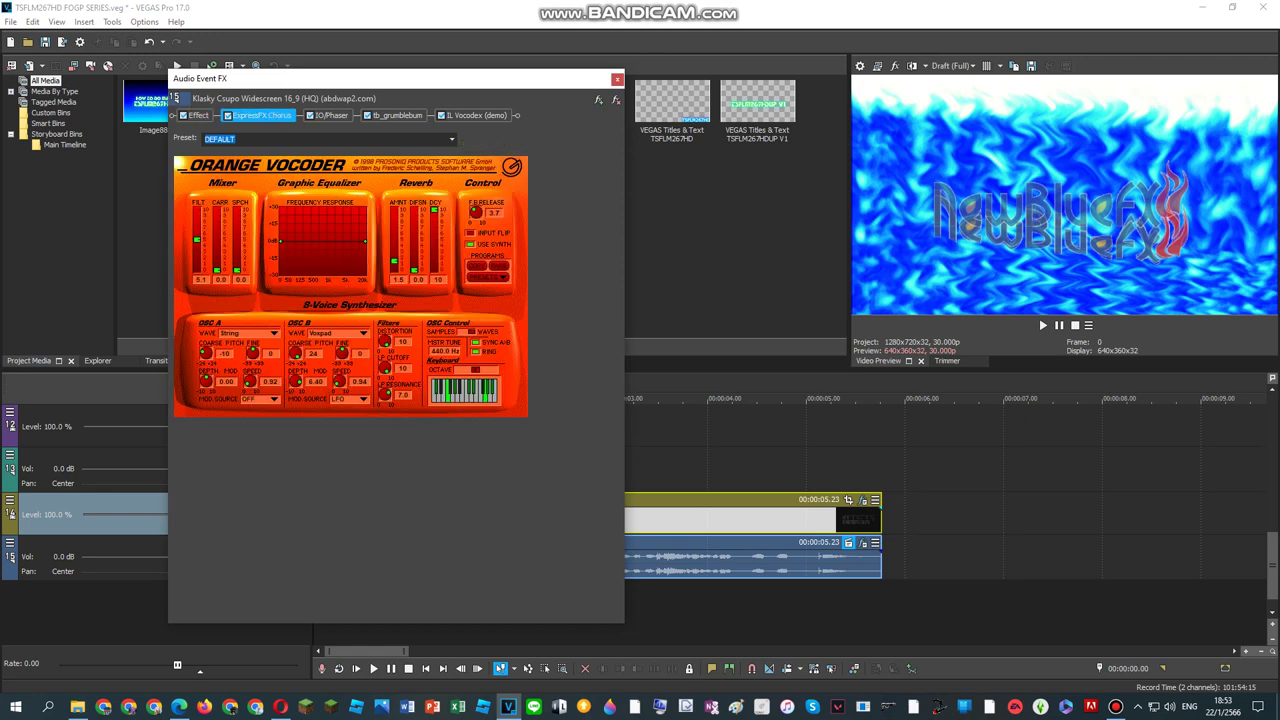
left_click(331, 116)
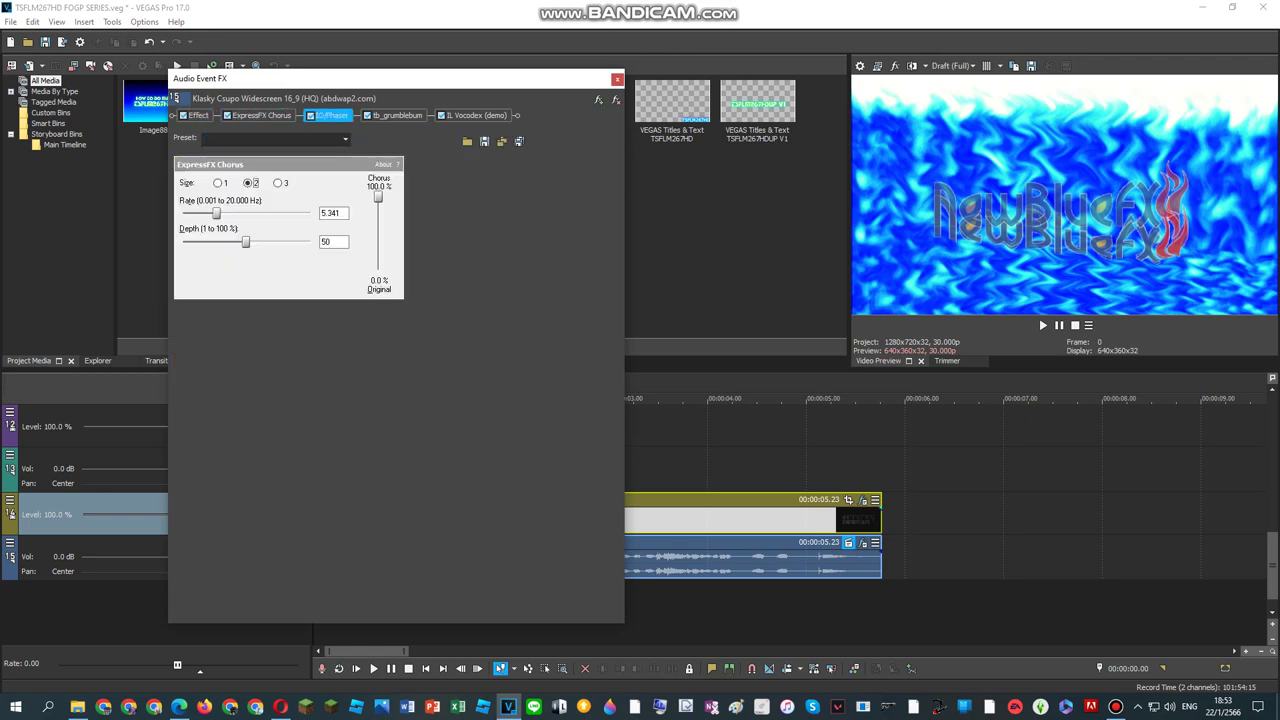
left_click(397, 115)
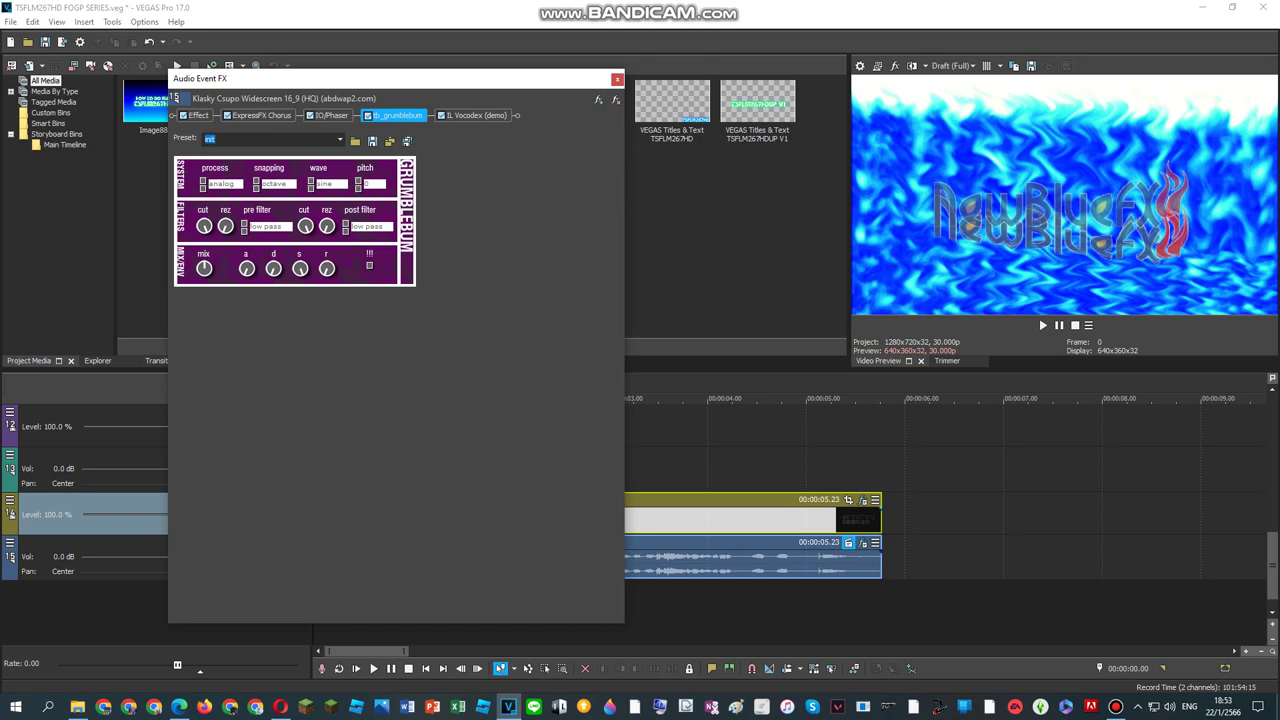
left_click(476, 115)
left_click(617, 79)
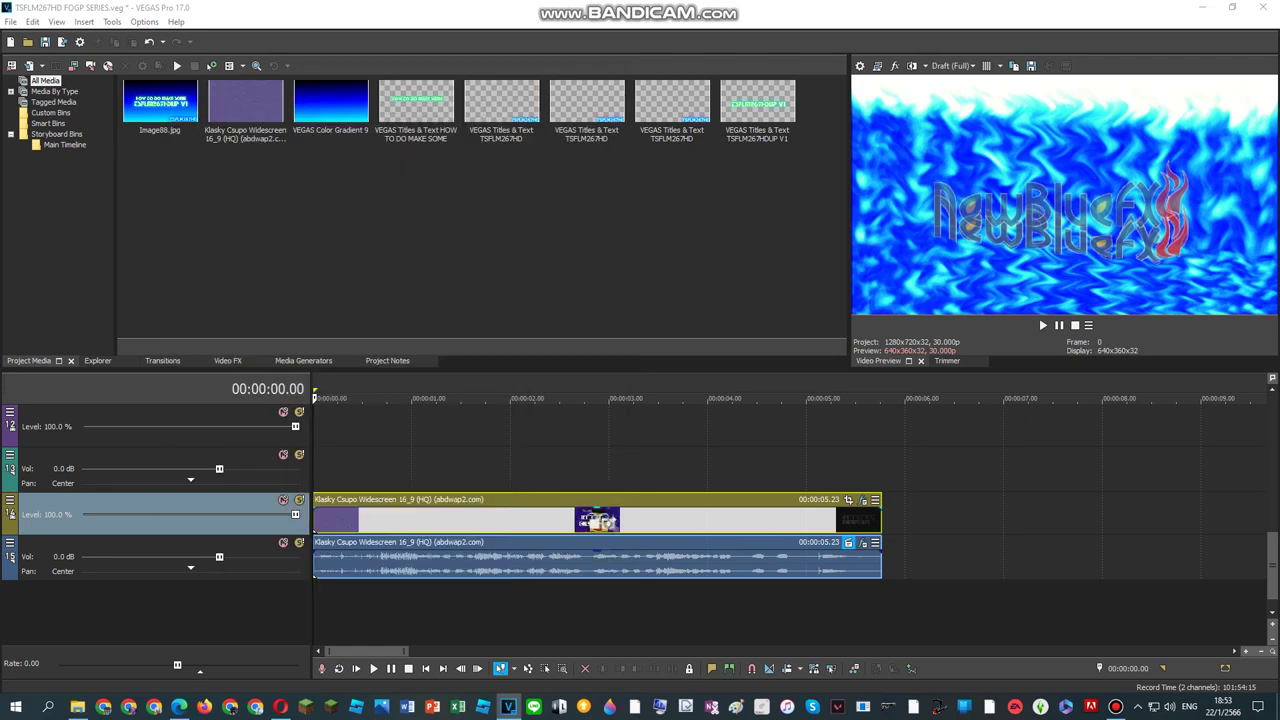
Step: Select the time range of the whole Klasky Csupo clip and play it with its effects
double_click(597, 469)
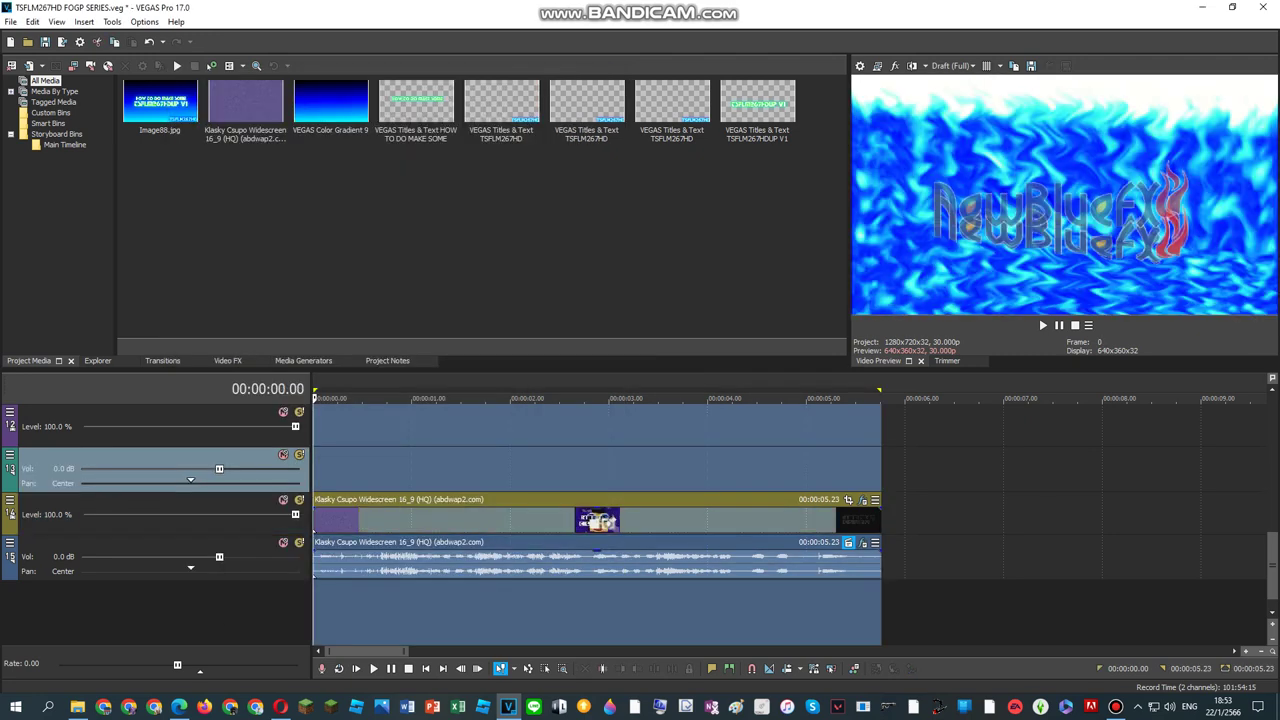
key("space")
Step: Close VEGAS Pro without keeping the unsaved changes and reopen the recent project TSFLM267HD FOGP SERIES.veg
left_click(1263, 7)
left_click(686, 281)
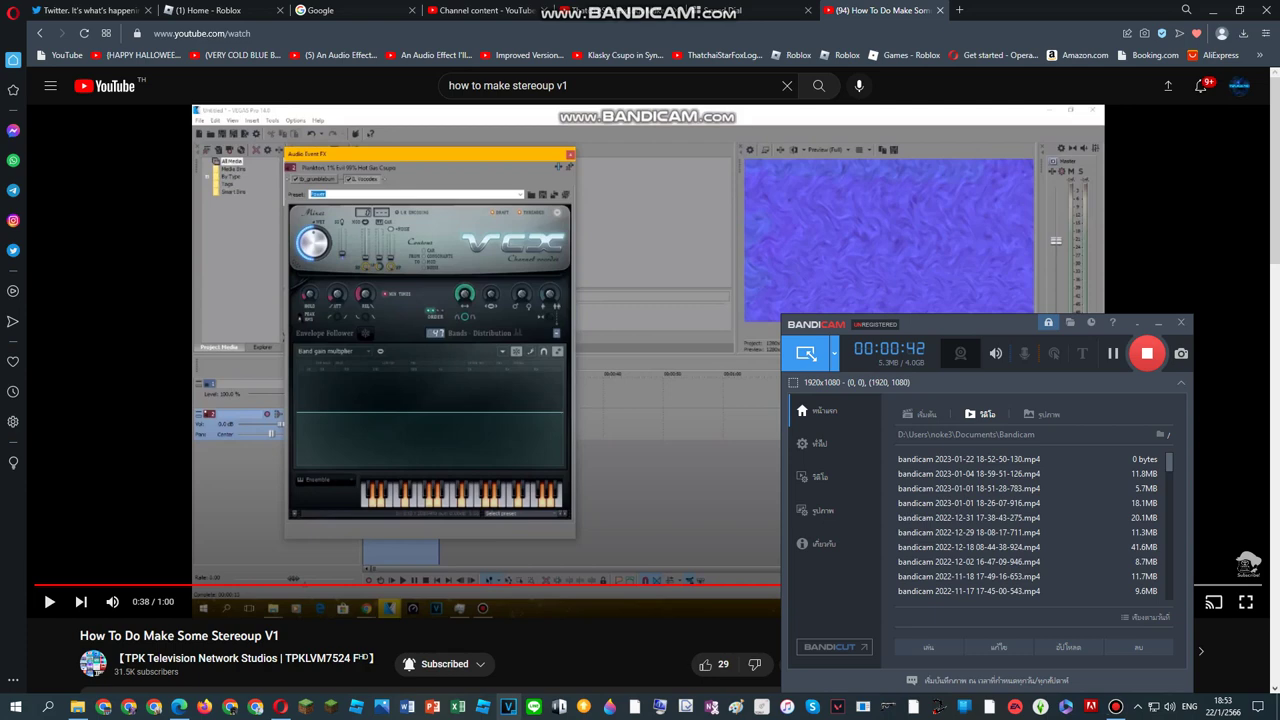
right_click(509, 707)
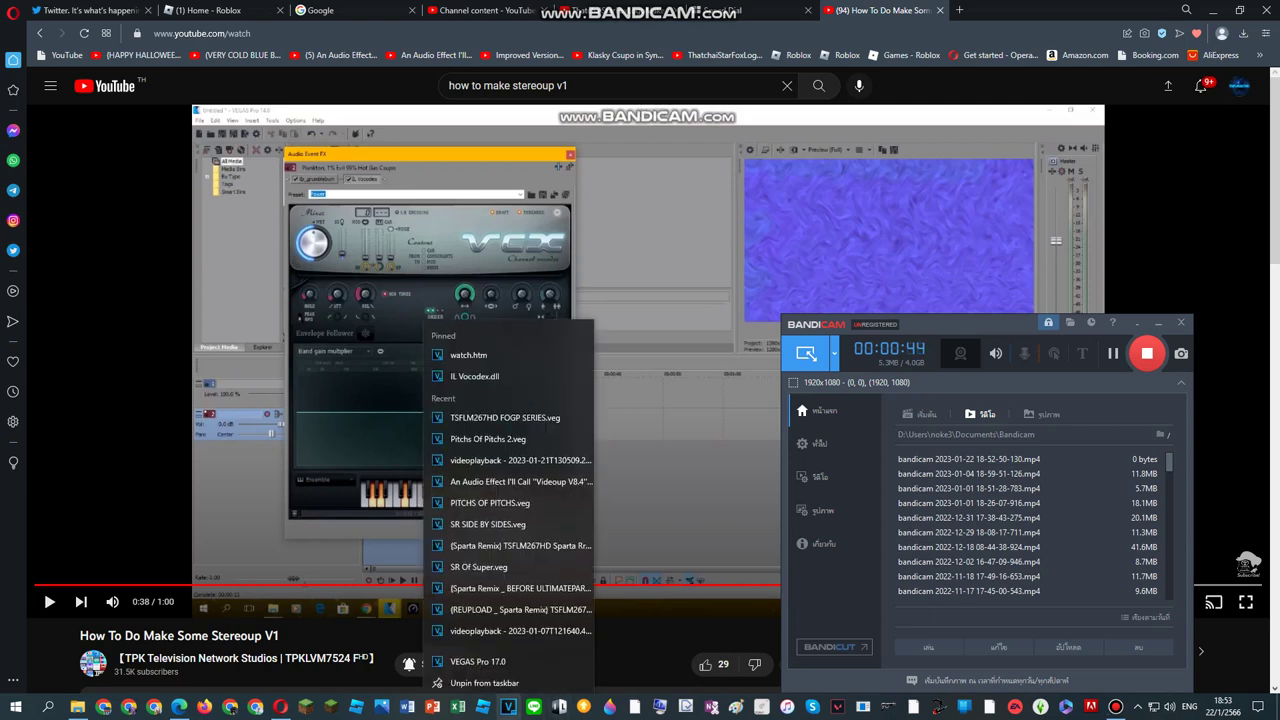
left_click(510, 459)
right_click(508, 707)
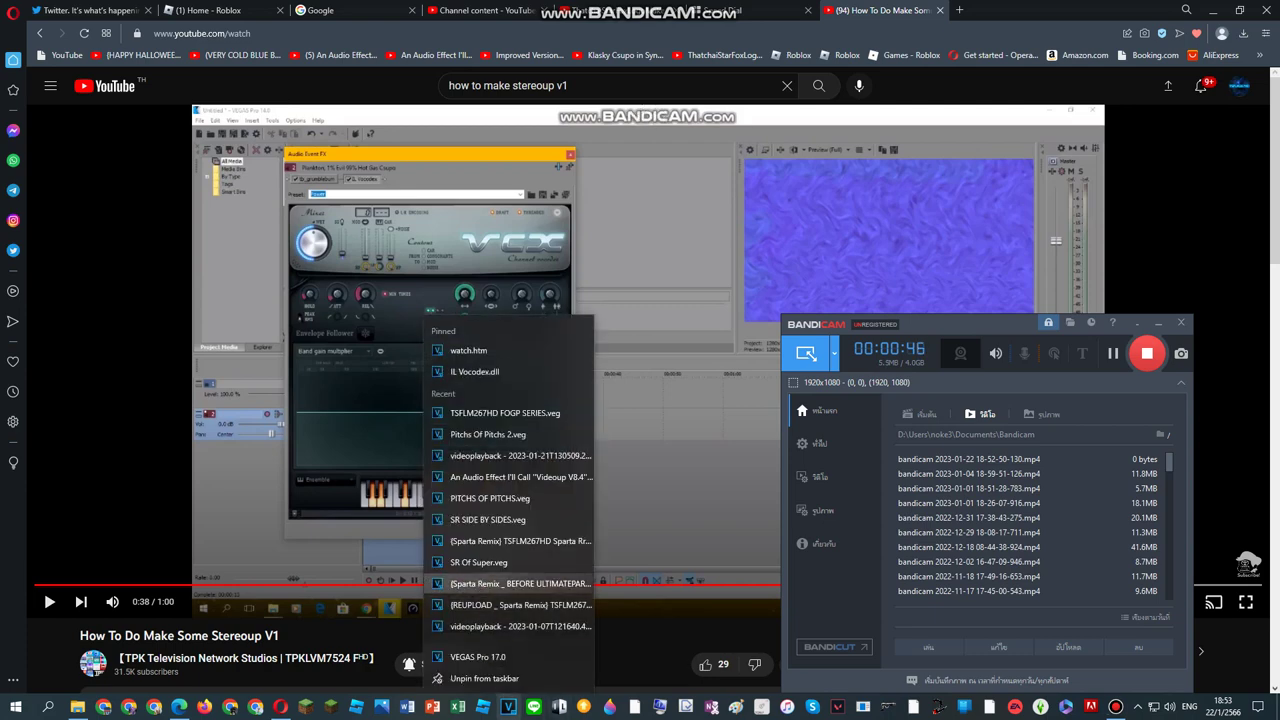
left_click(505, 413)
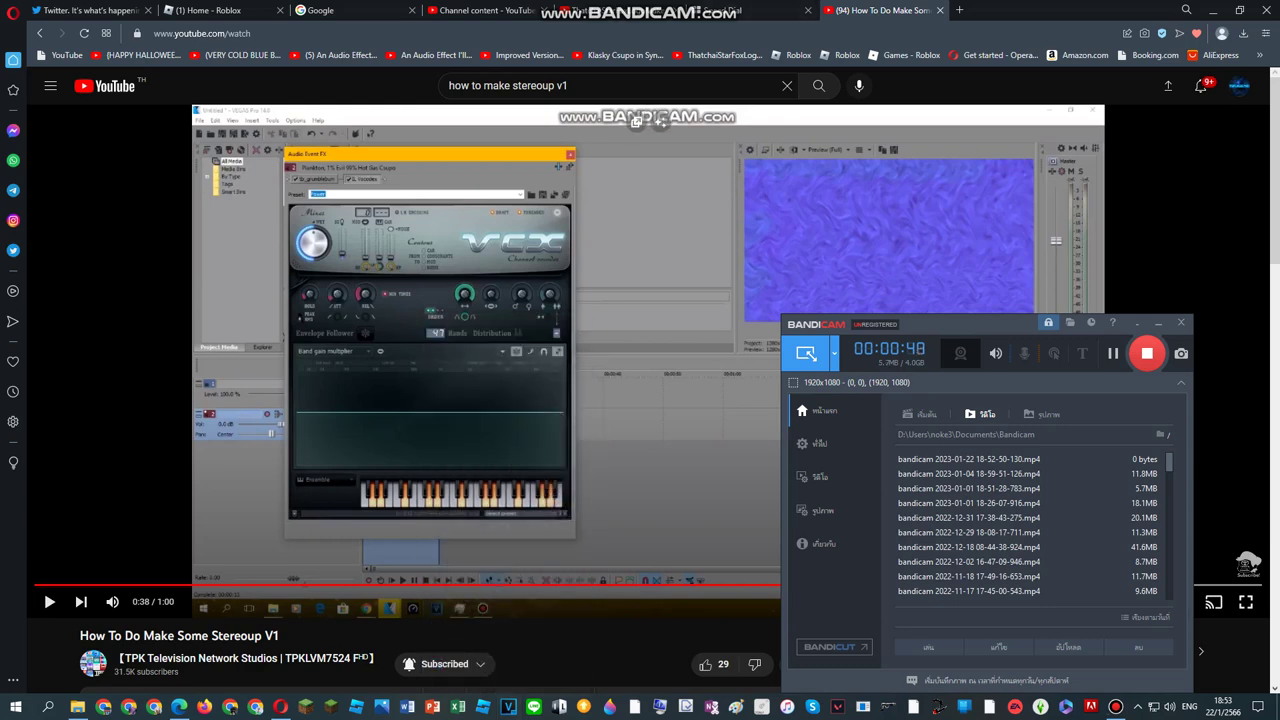
Step: Close the Stereoup V1 video tab in Opera and look over the Printup V2 video page in Microsoft Edge
left_click(940, 10)
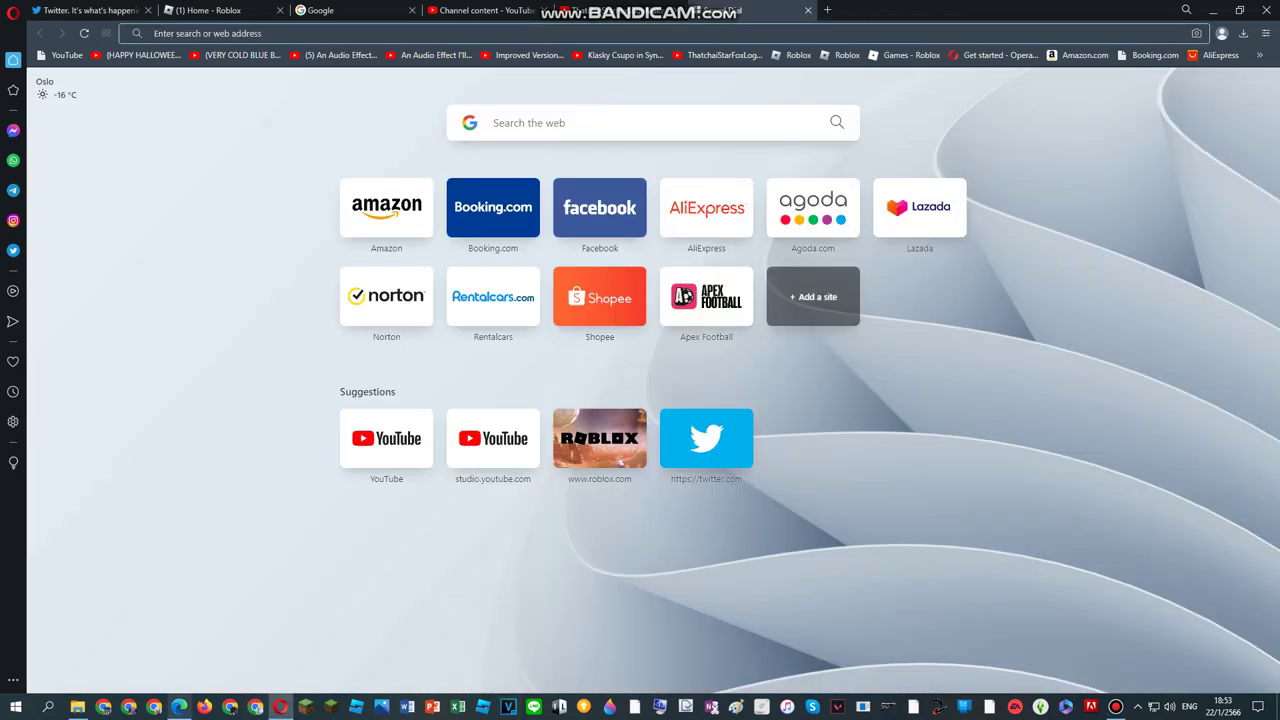
left_click(179, 707)
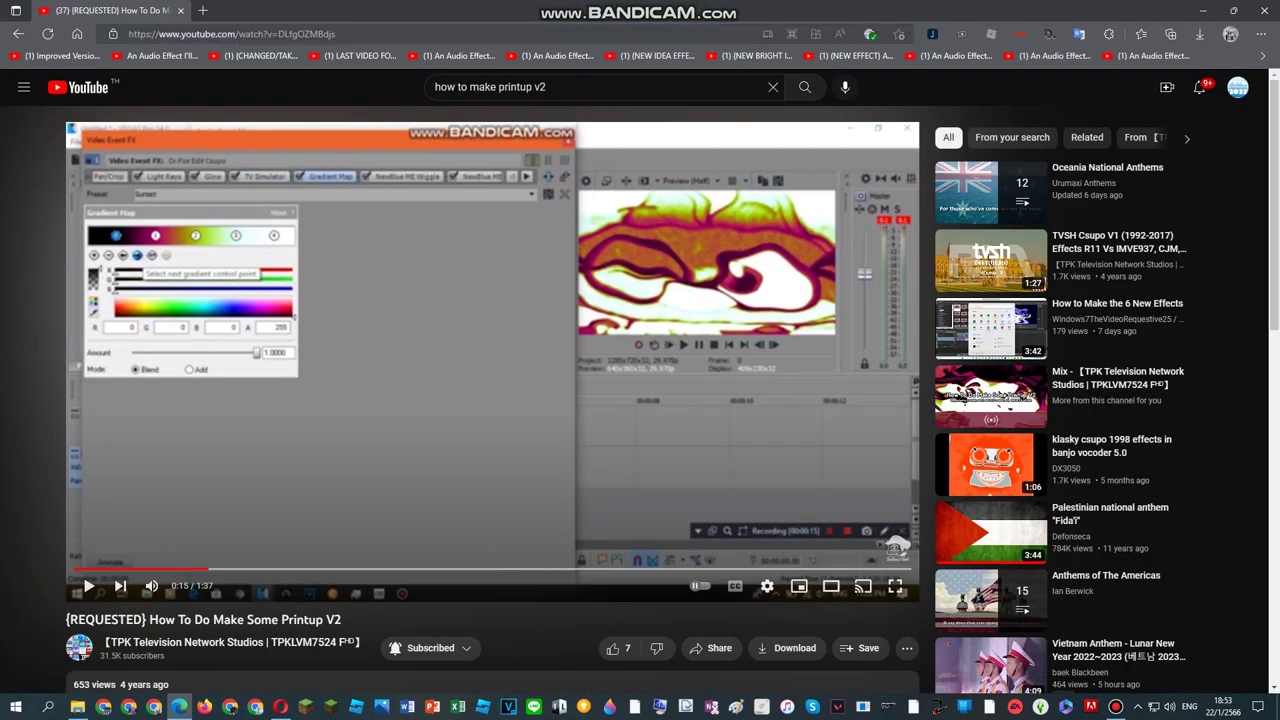
scroll(500, 308, "down", 6)
scroll(1000, 660, "down", 3)
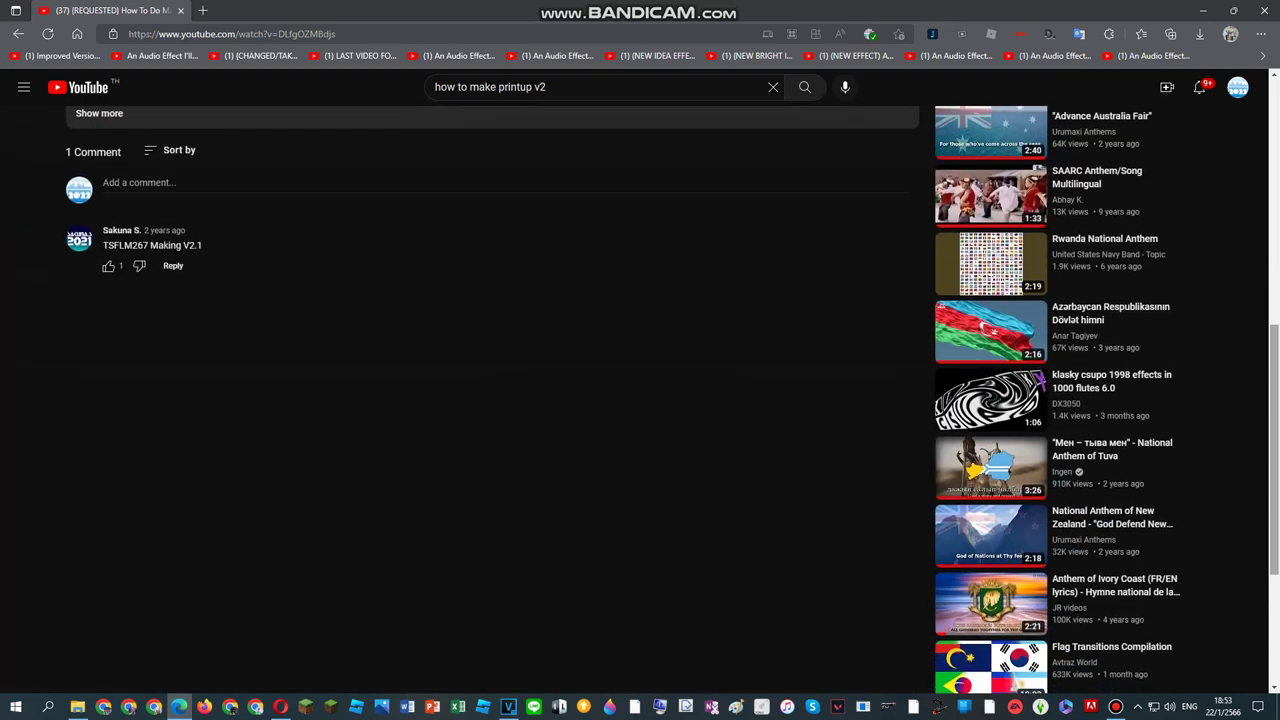
scroll(500, 360, "up", 9)
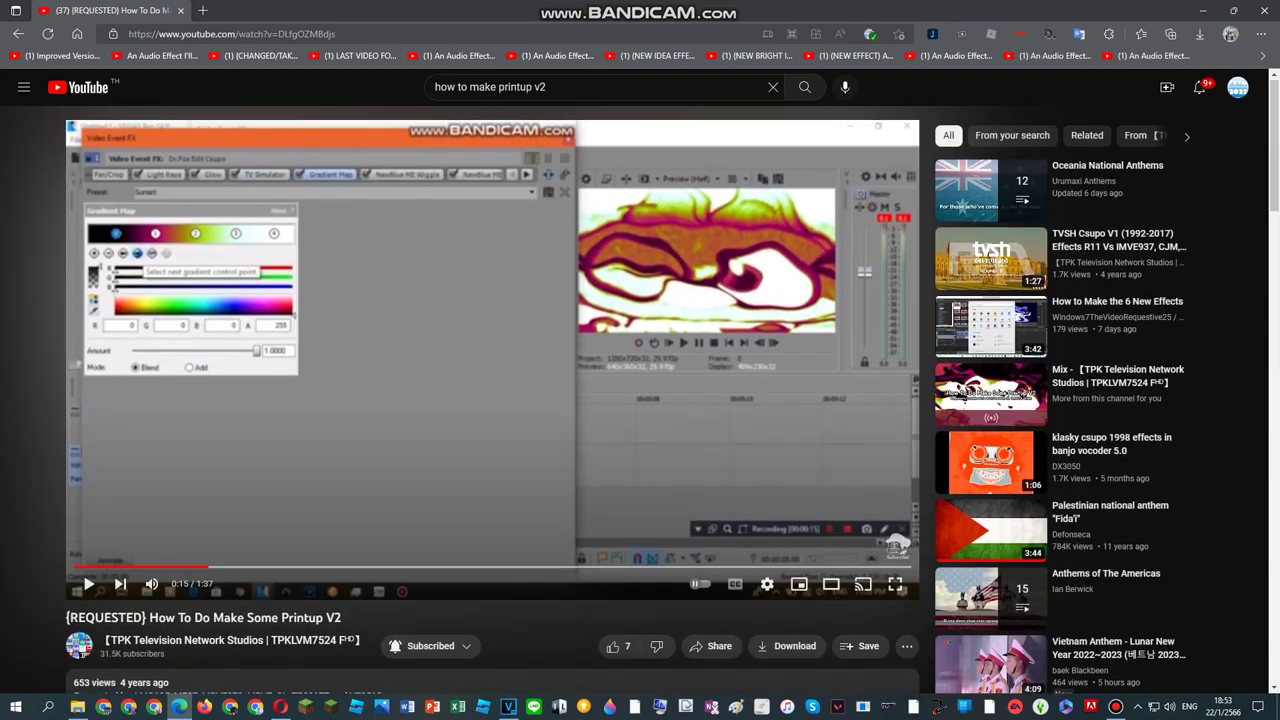
Step: Open Google in a new browser tab and return to the Printup V2 video tab
key("ctrl+t")
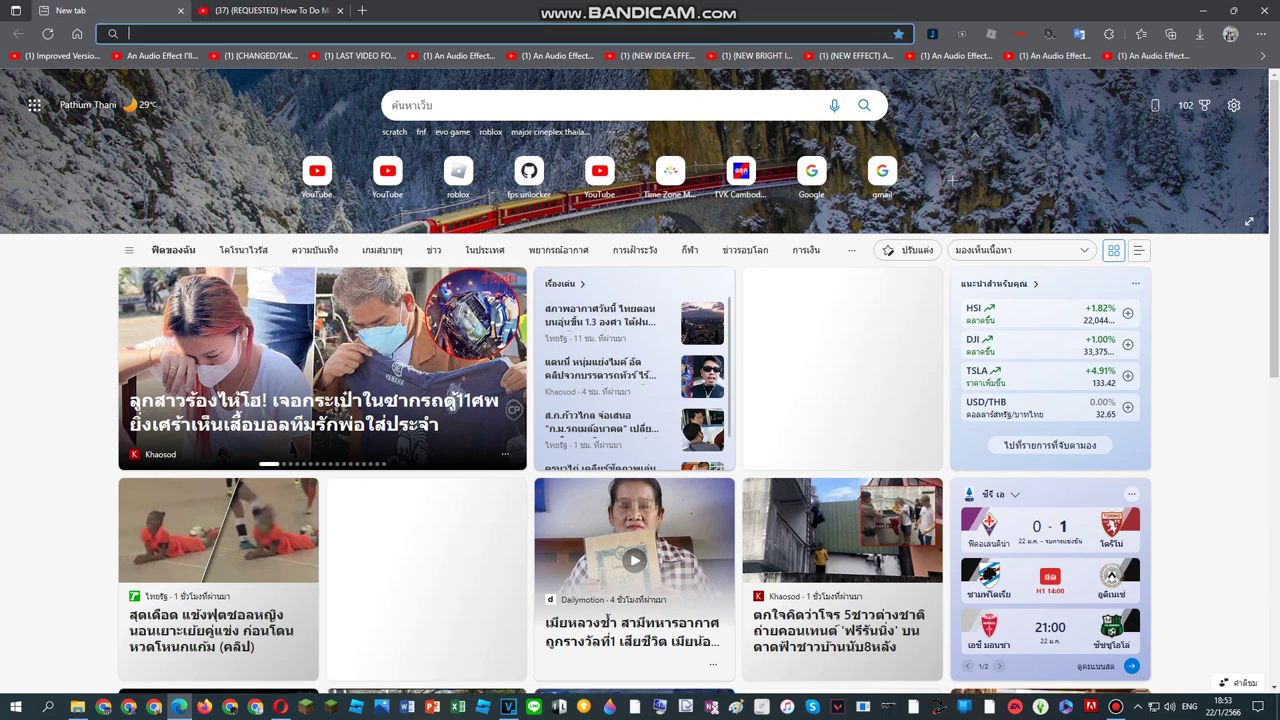
left_click(811, 172)
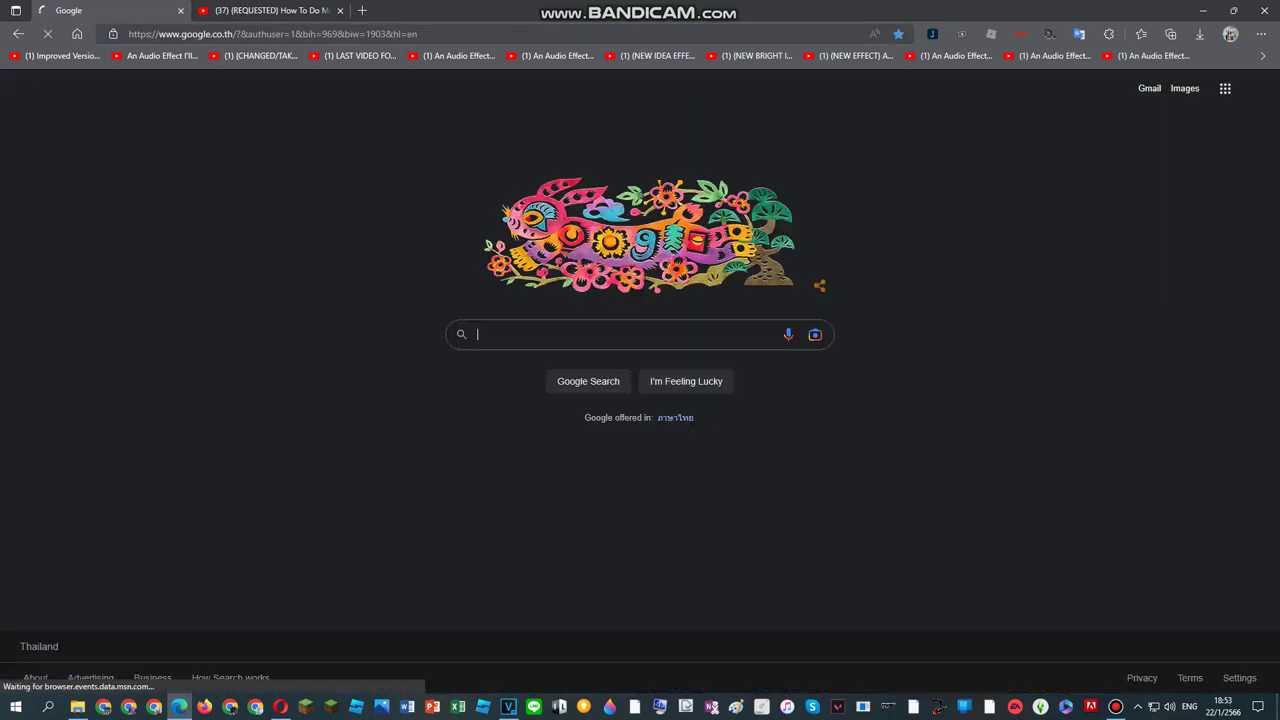
key("ctrl+Tab")
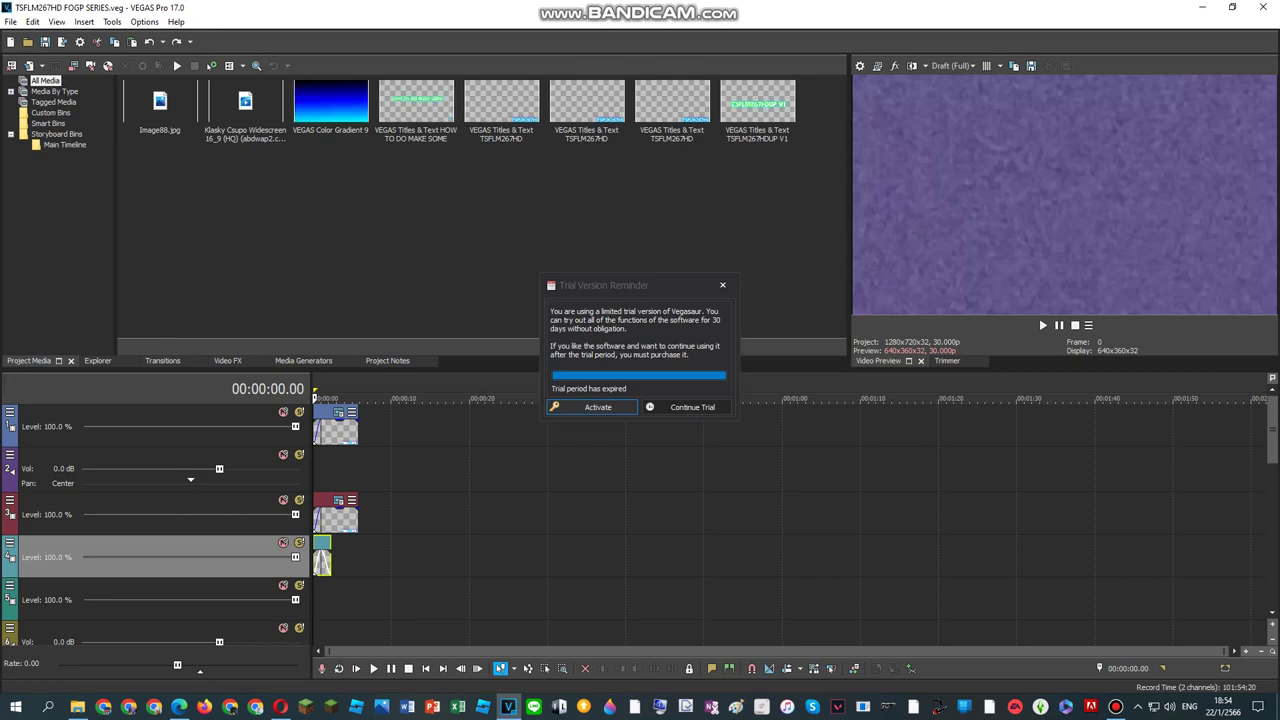
scroll(592, 470, "up", 4)
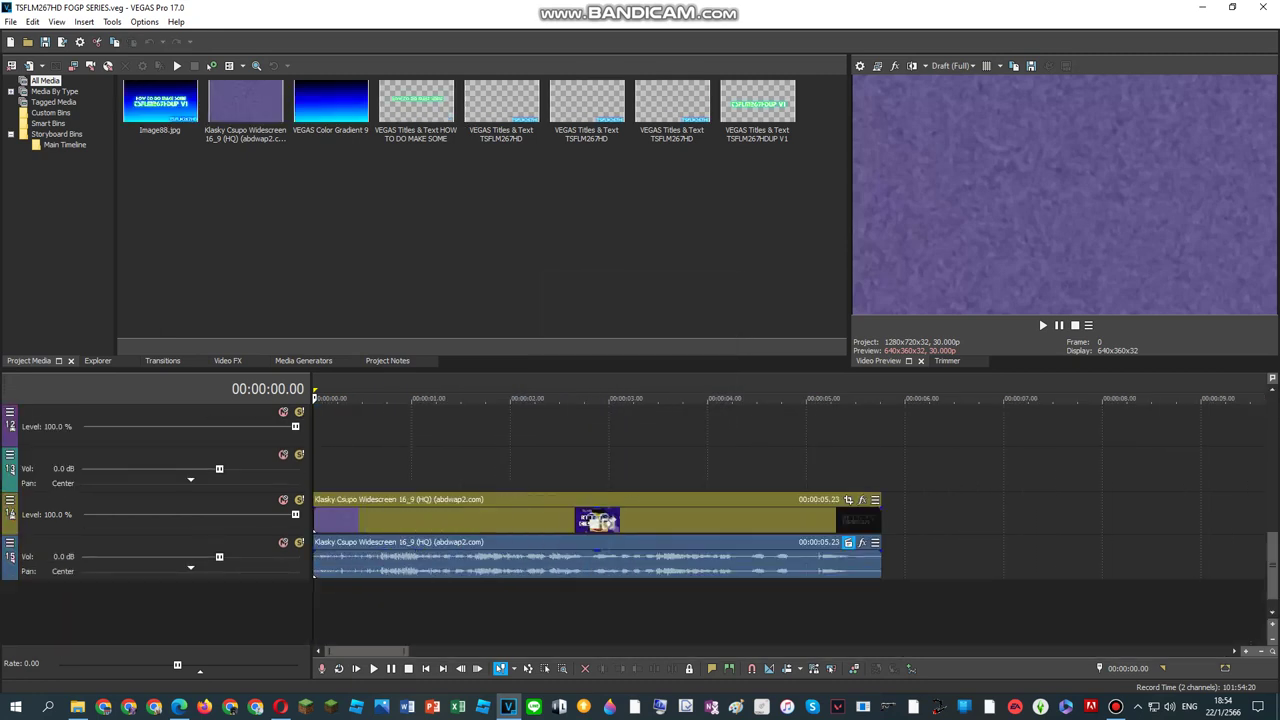
left_click(592, 470)
scroll(592, 470, "up", 3)
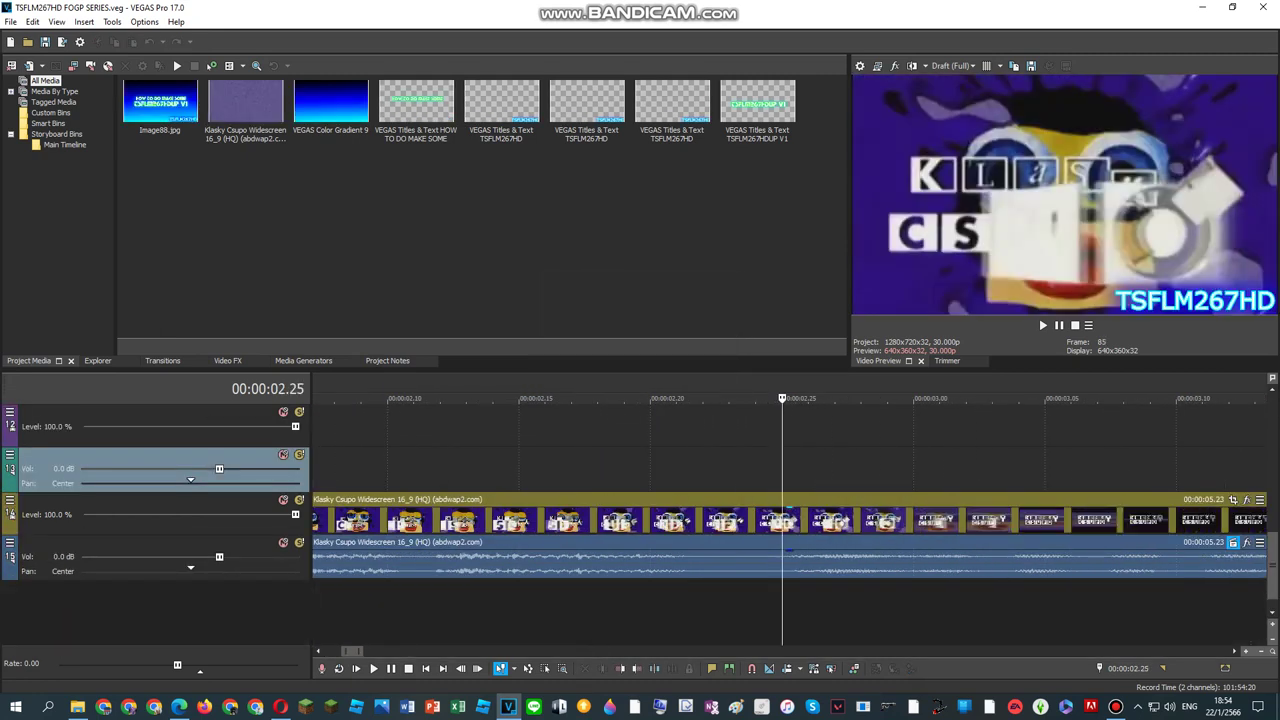
key("Left")
key("Left")
key("Left")
key("Left")
key("Left")
key("Left")
key("Left")
key("Left")
key("Left")
key("Left")
key("Left")
key("Left")
key("Left")
key("Left")
key("Left")
key("Left")
key("Left")
key("Left")
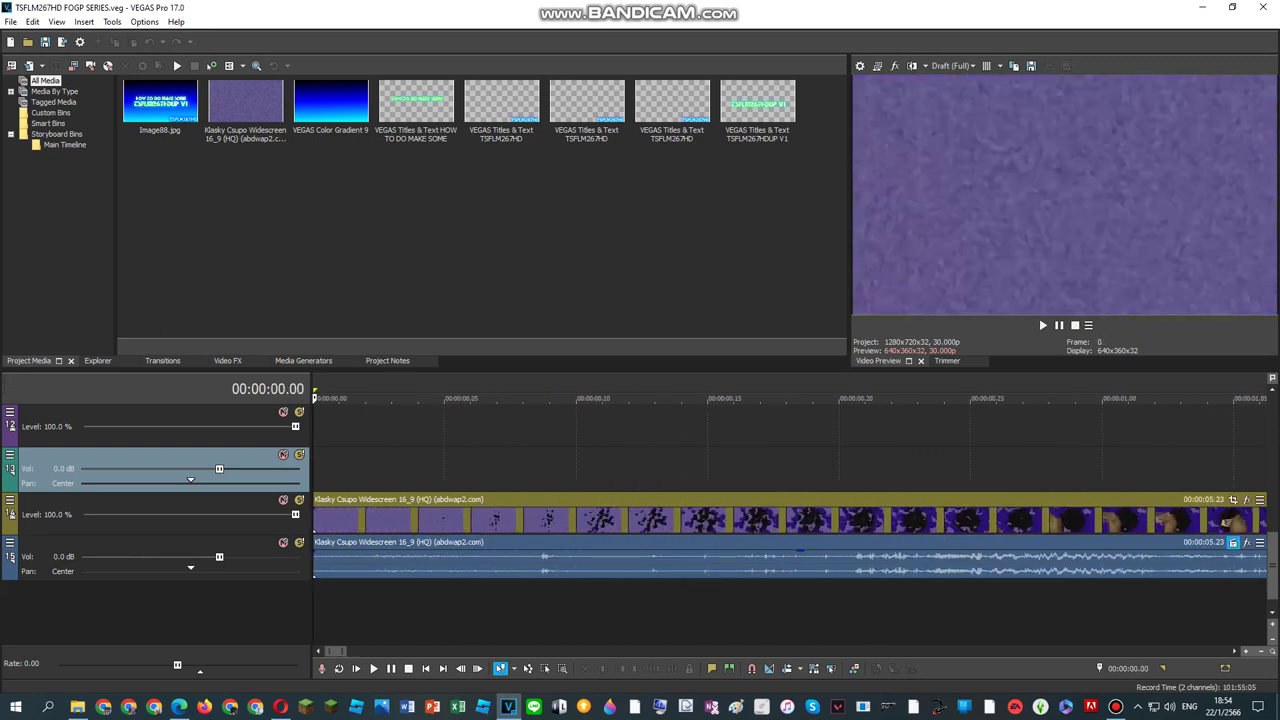
Step: Apply the Printup V1.3 filter package to the Klasky Csupo video event
right_click(623, 520)
left_click(660, 248)
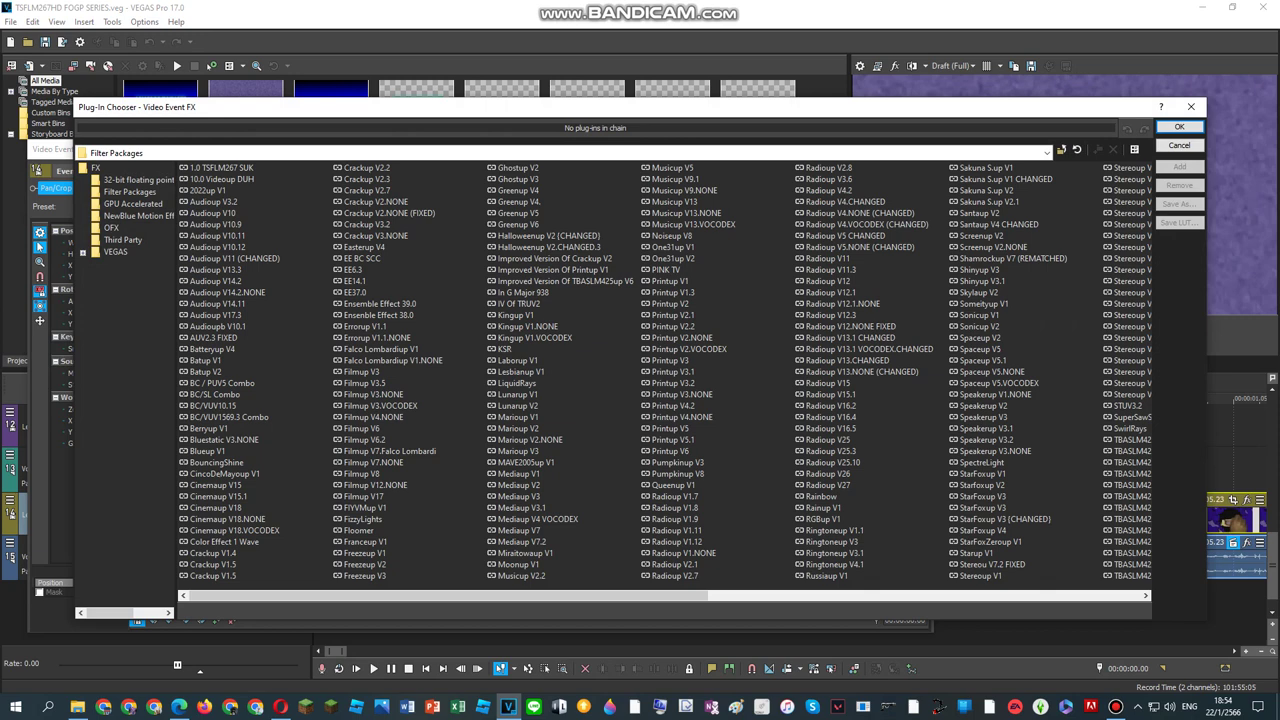
double_click(673, 293)
left_click(1179, 127)
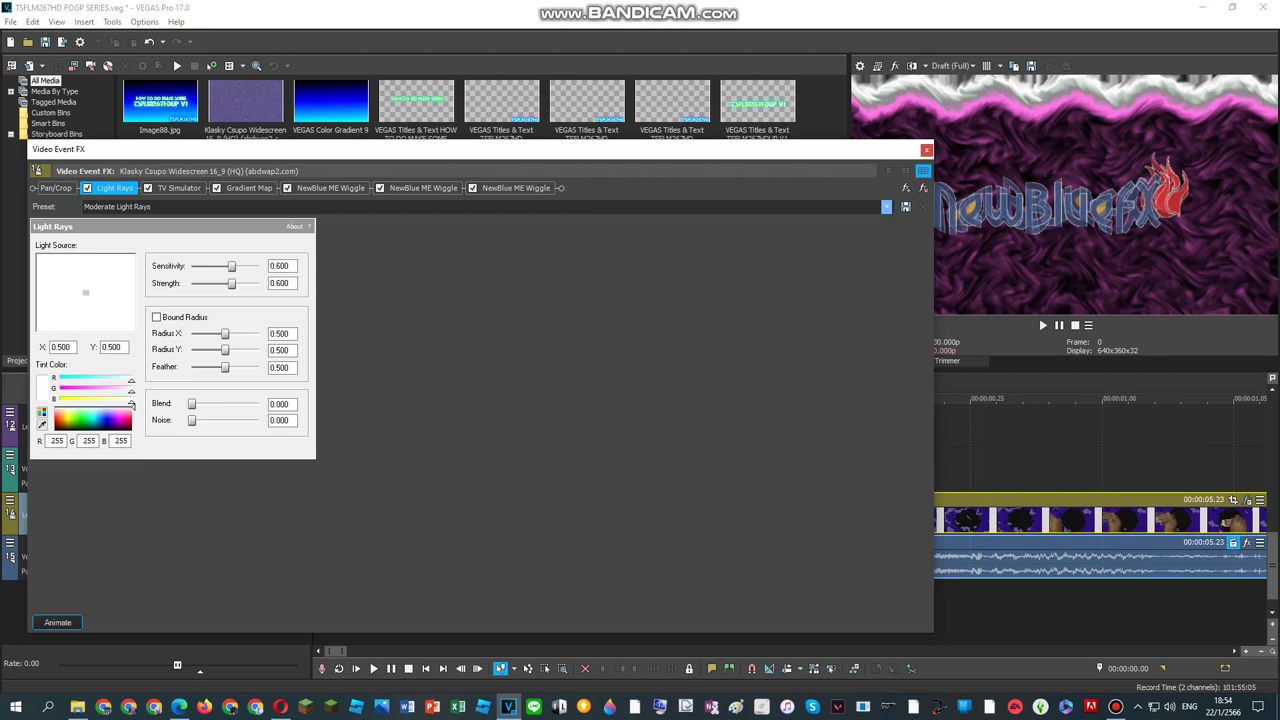
Step: Examine the presets available for the Light Rays effect without changing the chosen preset
left_click(886, 207)
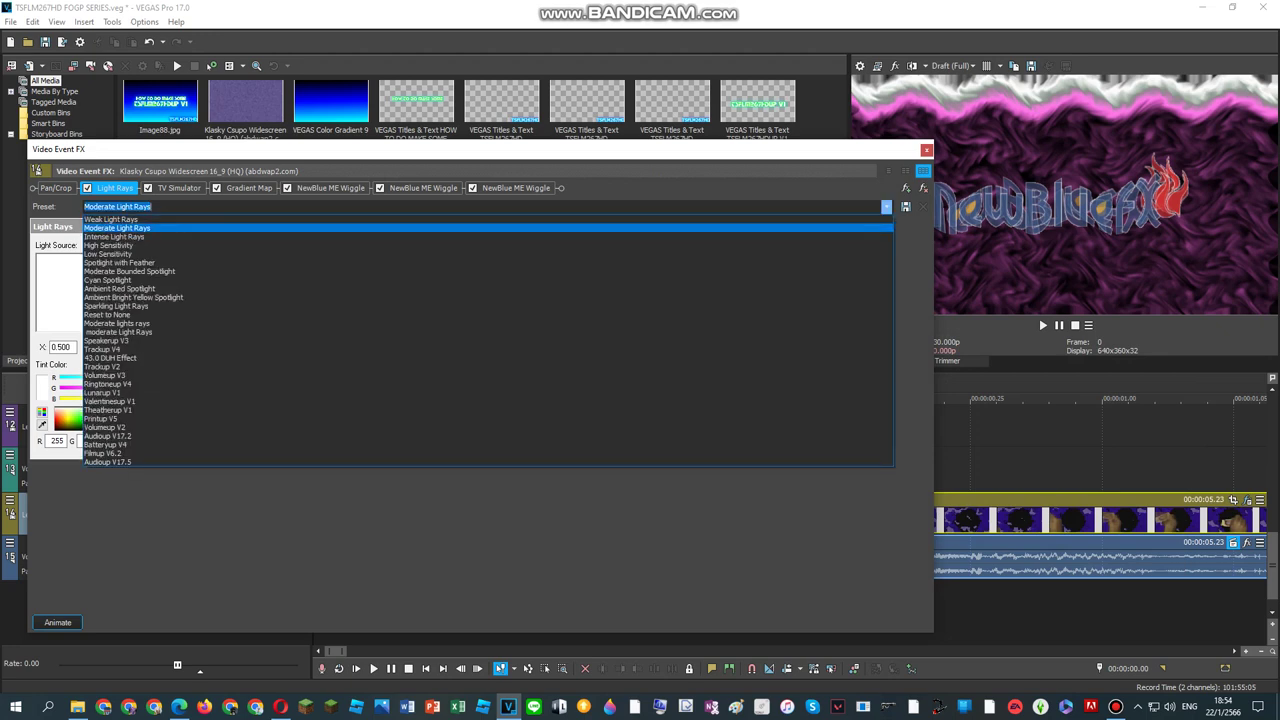
key("Down")
key("Up")
key("Up")
key("Down")
key("Down")
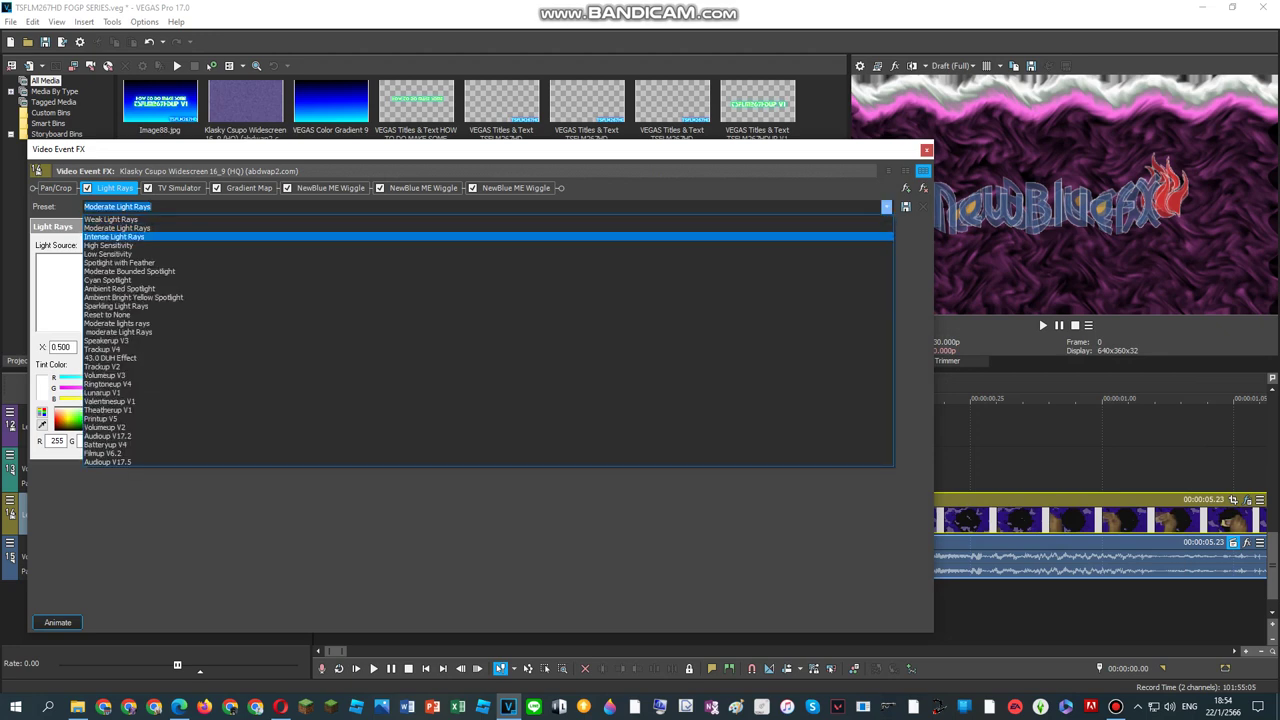
key("End")
key("Escape")
Step: Examine the TV Simulator, Gradient Map and three NewBlue ME Wiggle effects in the video event's chain
left_click(179, 188)
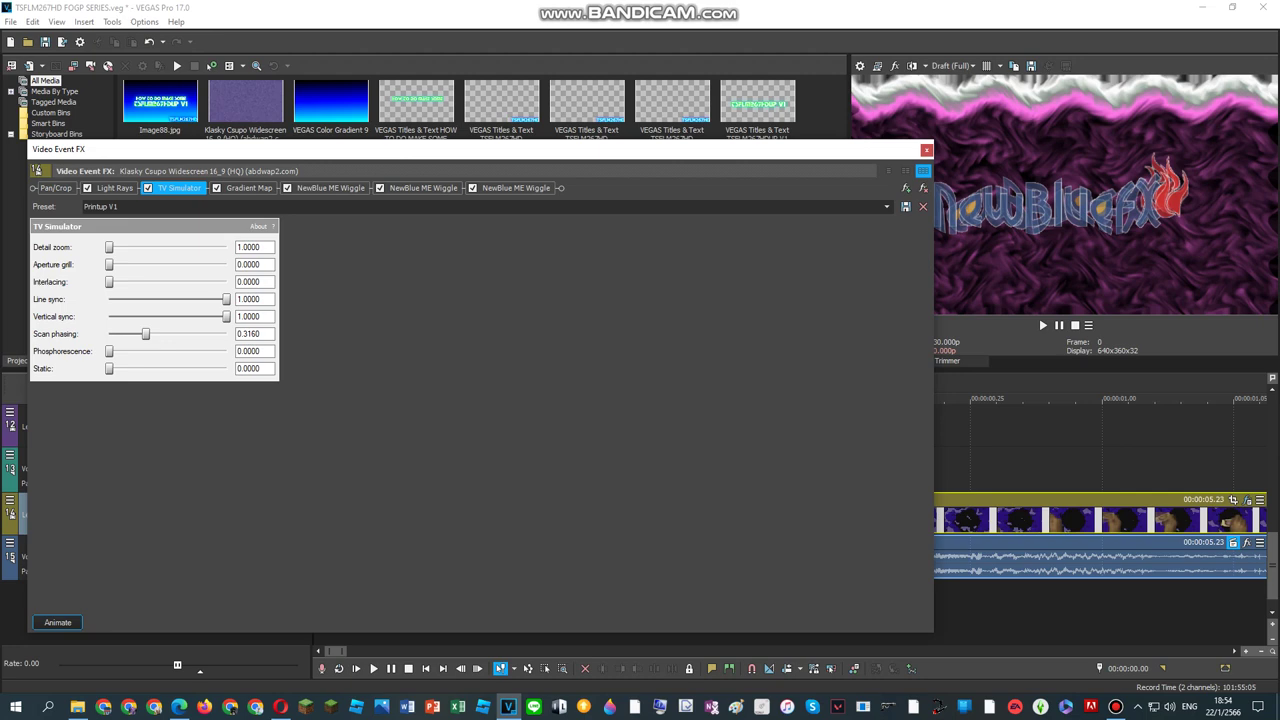
key("Right")
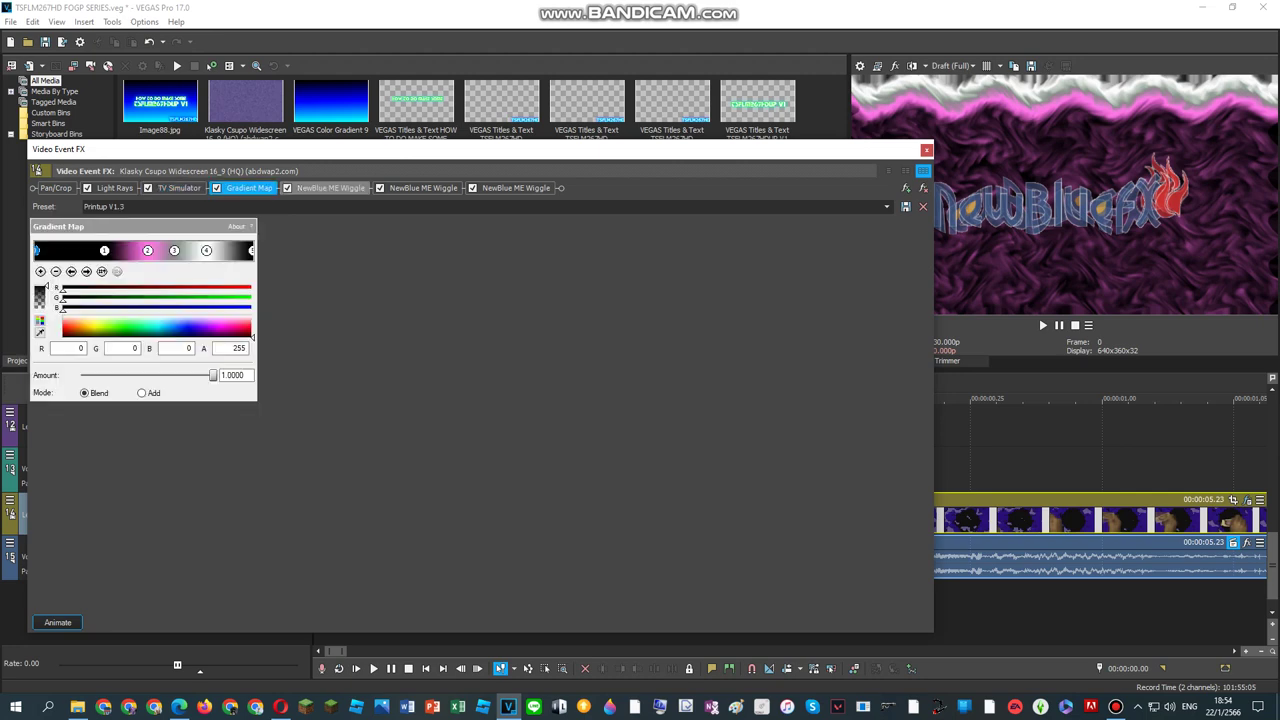
key("Right")
key("Escape")
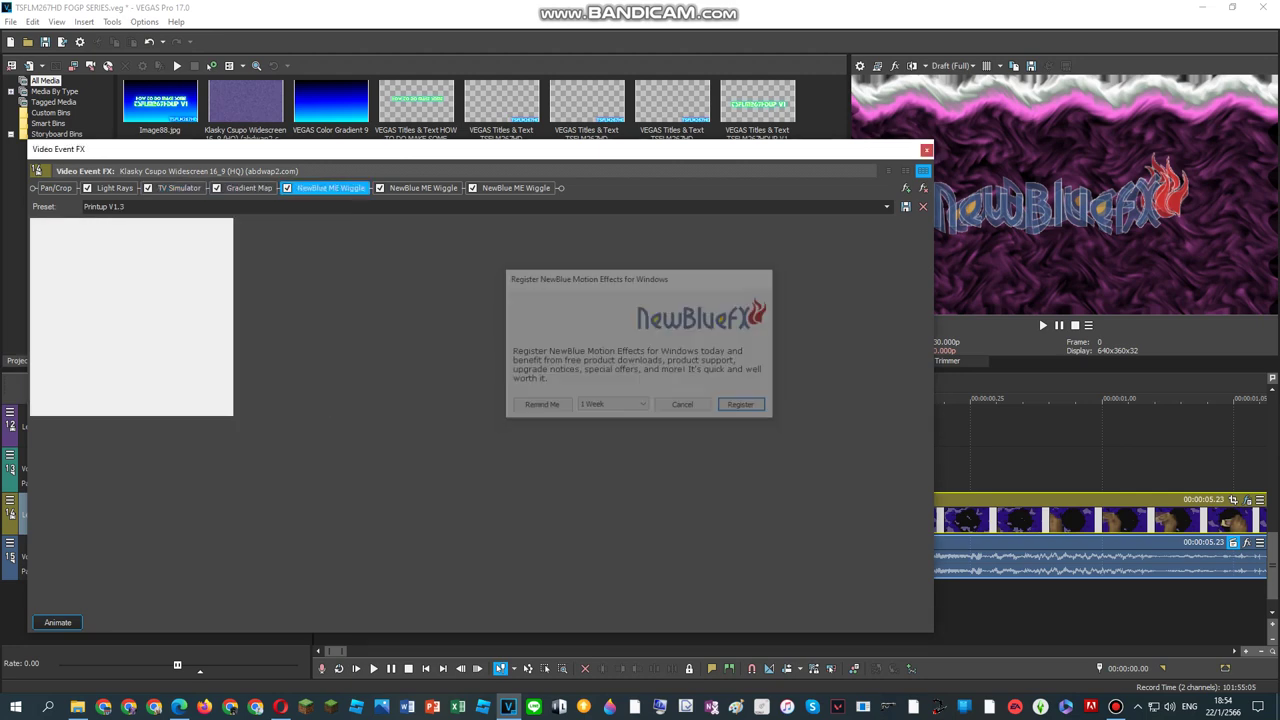
key("Right")
key("Right")
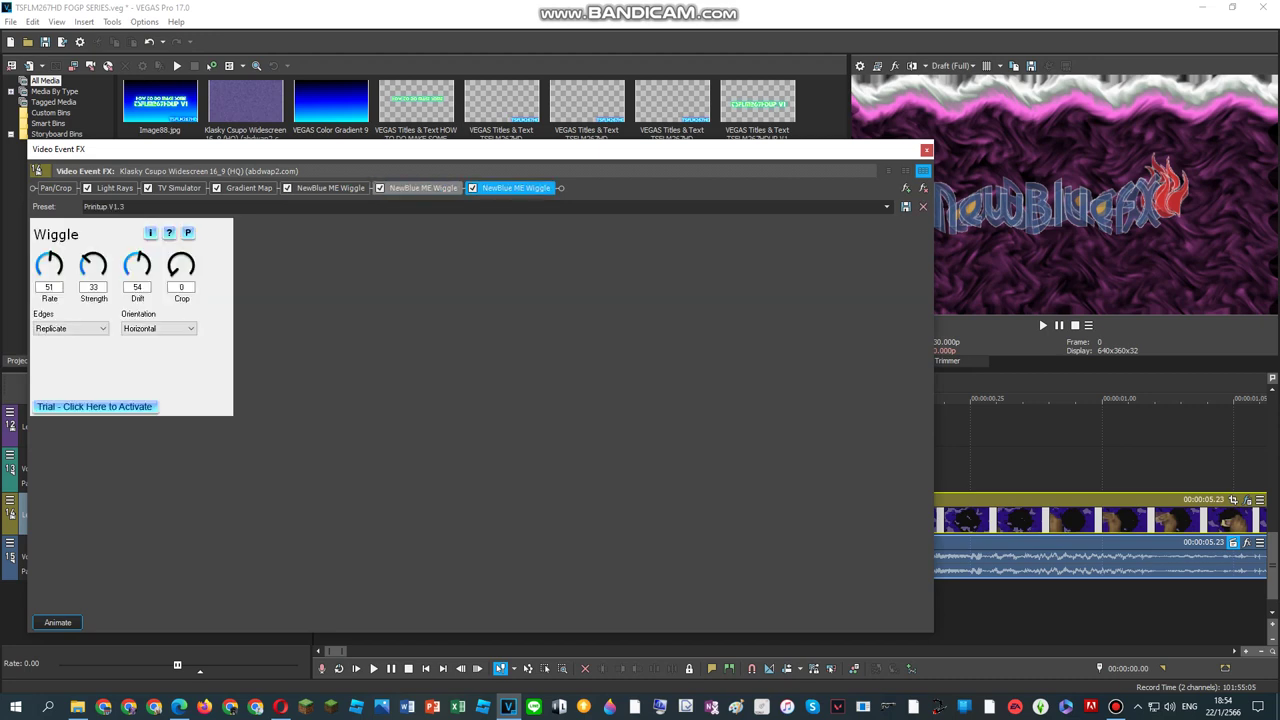
Step: Examine the colour of each Gradient Map control point in turn and close the video effects window
key("Left")
key("Left")
key("Left")
left_click(87, 272)
left_click(87, 272)
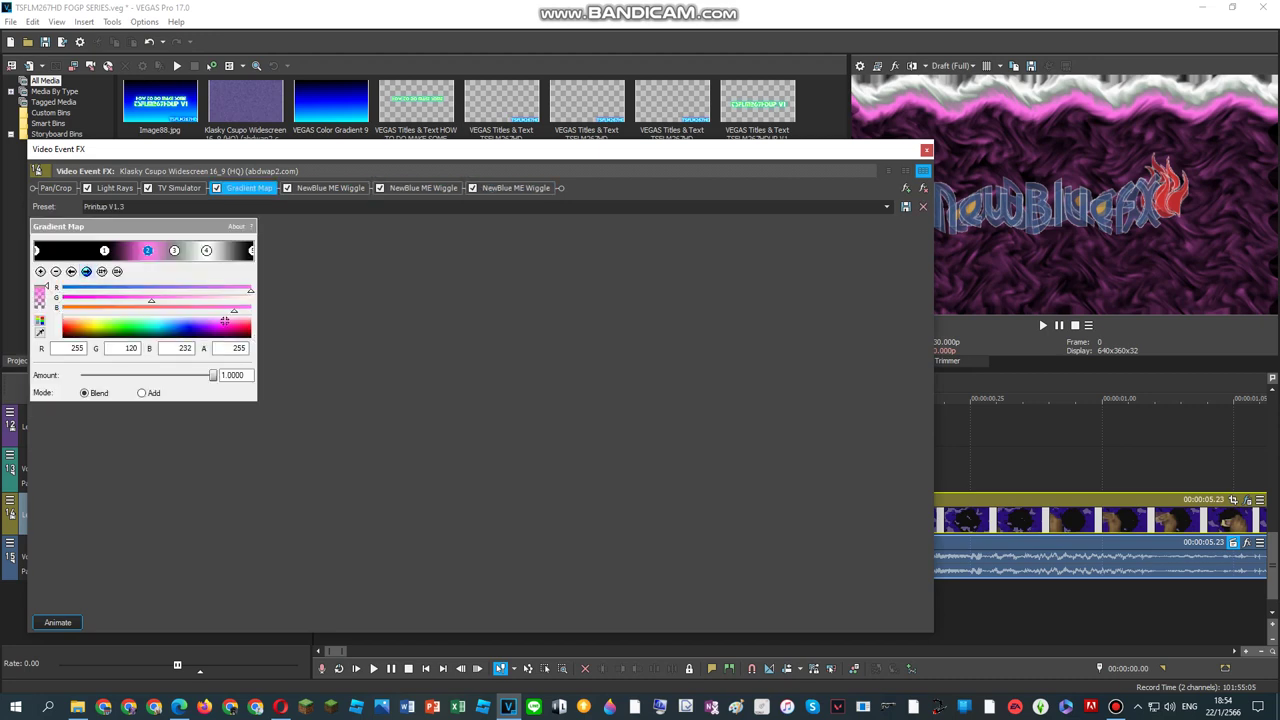
left_click(87, 272)
left_click(87, 272)
left_click(87, 272)
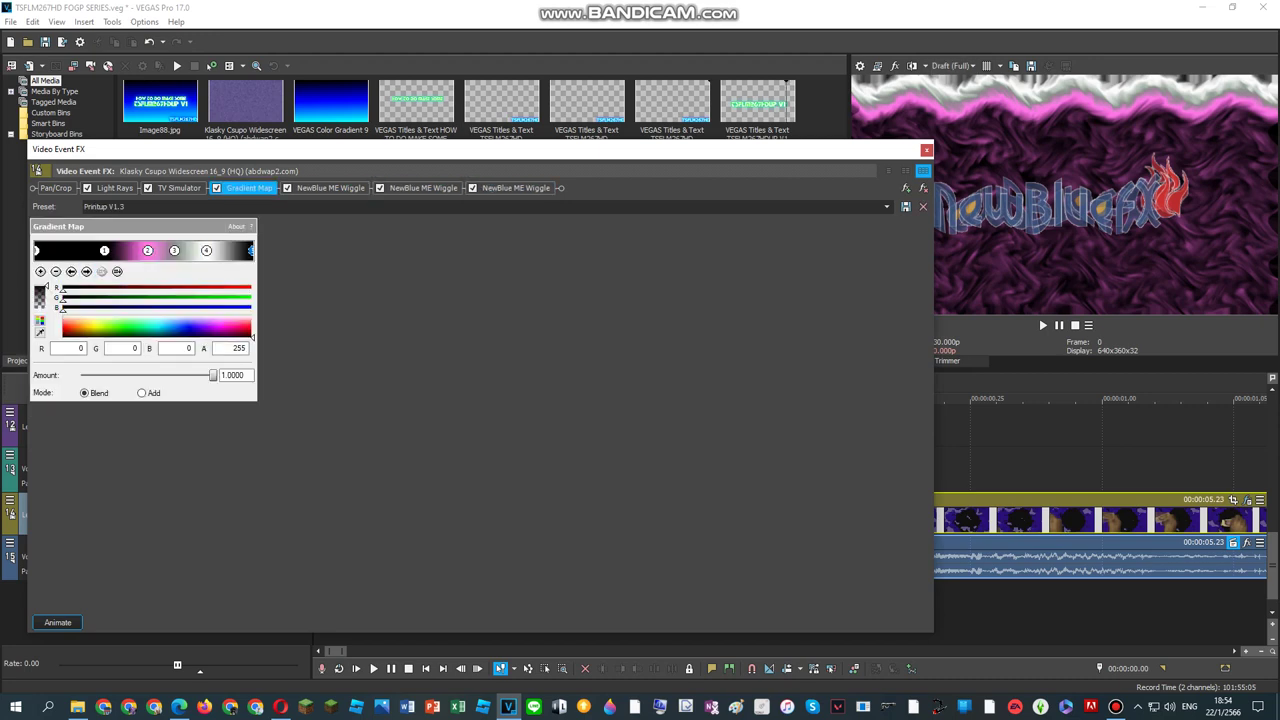
left_click(926, 150)
Step: Open the plug-in chooser for the Klasky Csupo audio event's effects and show the Audio root folder
right_click(850, 561)
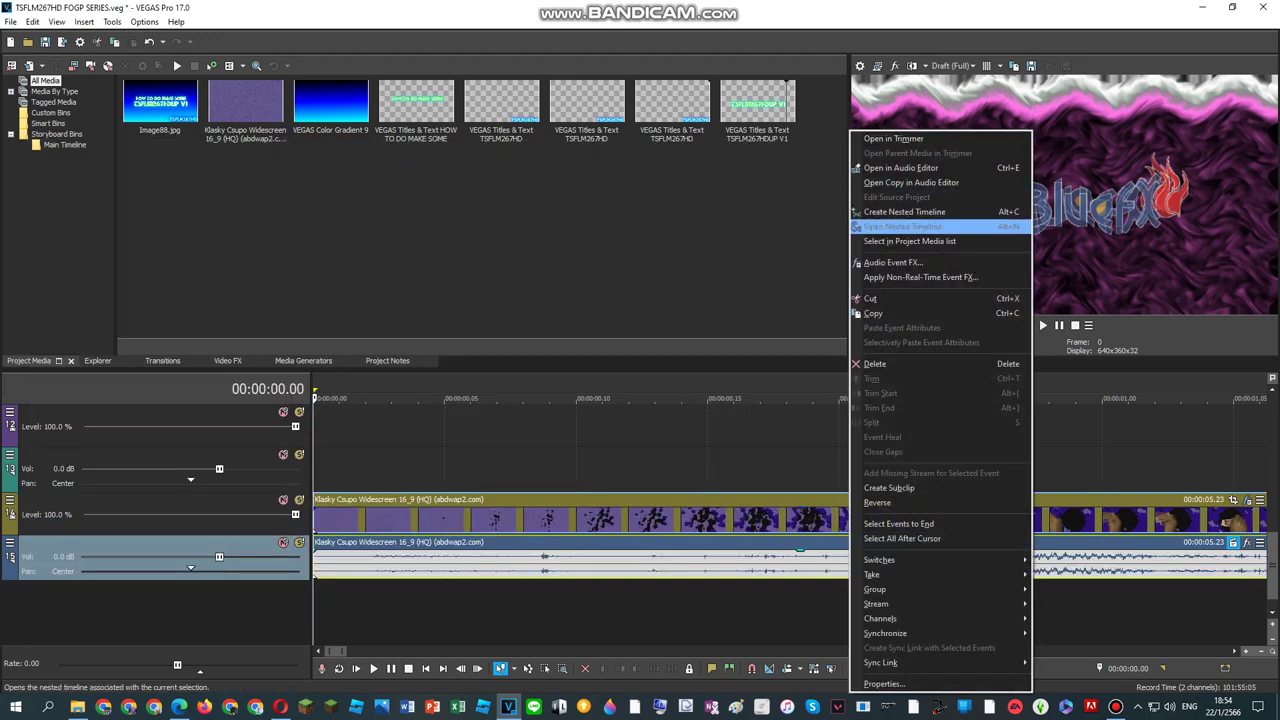
left_click(892, 263)
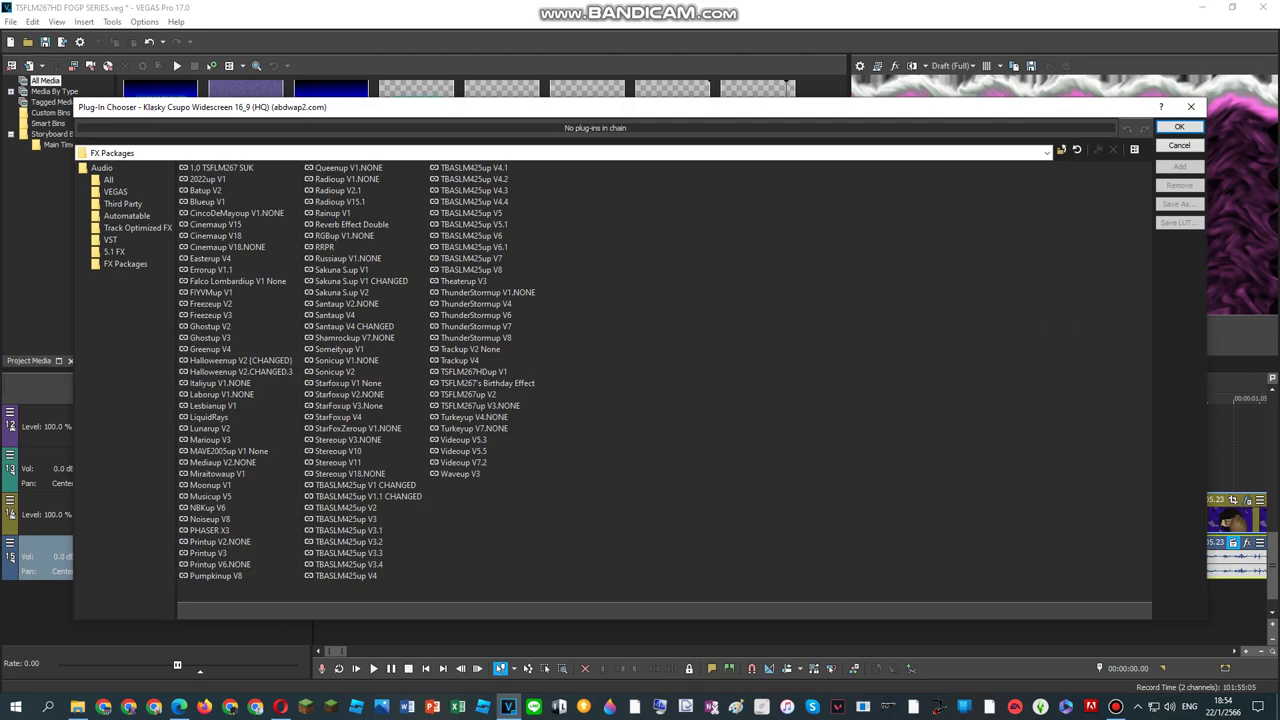
left_click(102, 168)
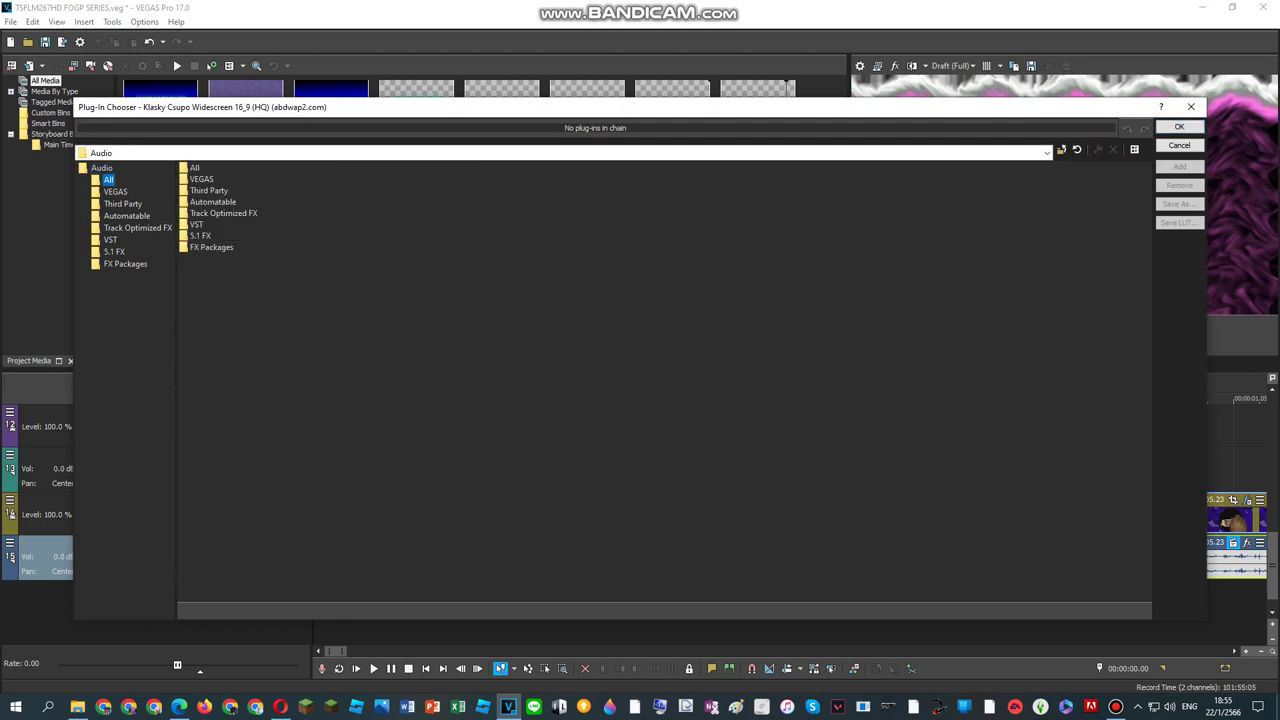
Step: Switch to Edge and search YouTube for "how to make printup v1"
left_click(179, 706)
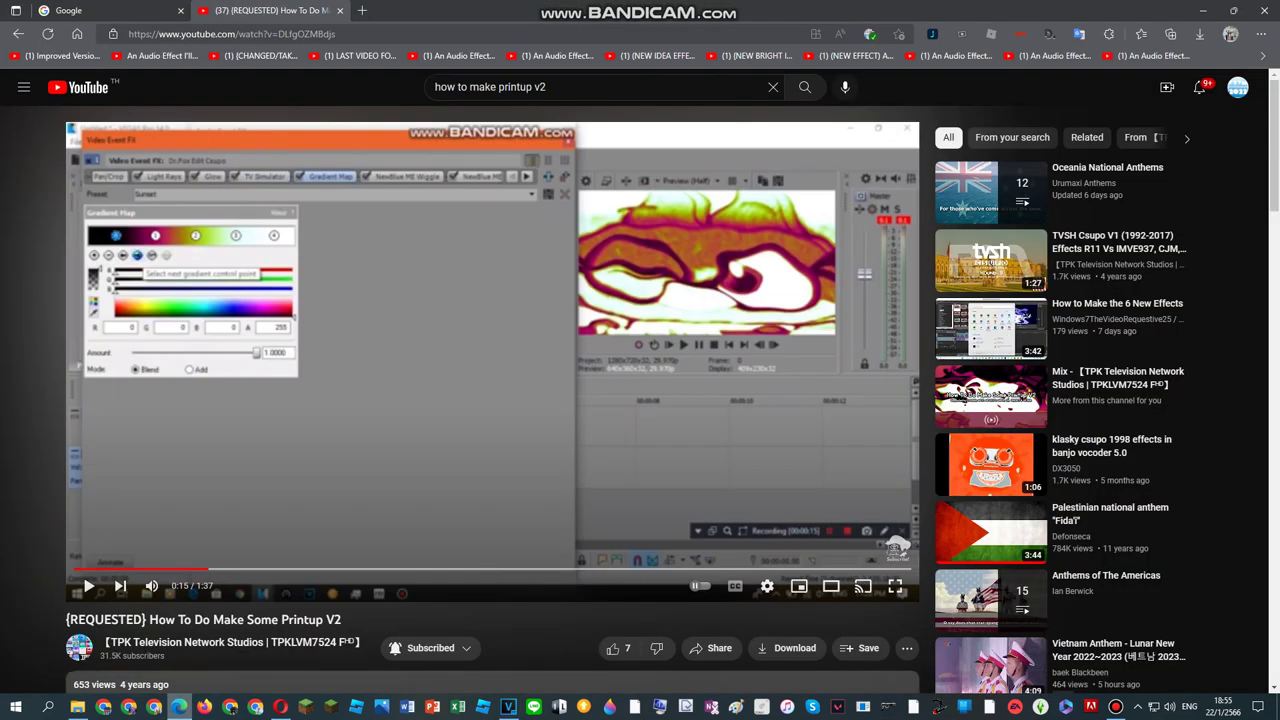
key("BackSpace")
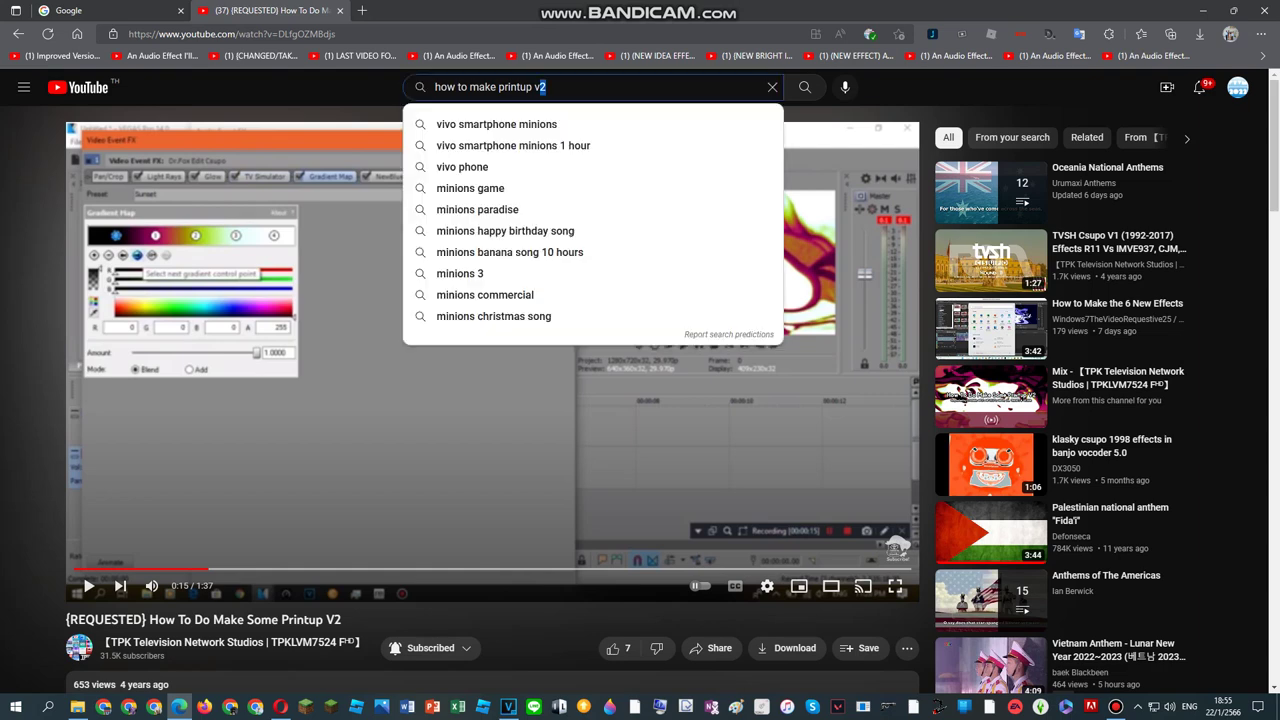
type("1")
key("Return")
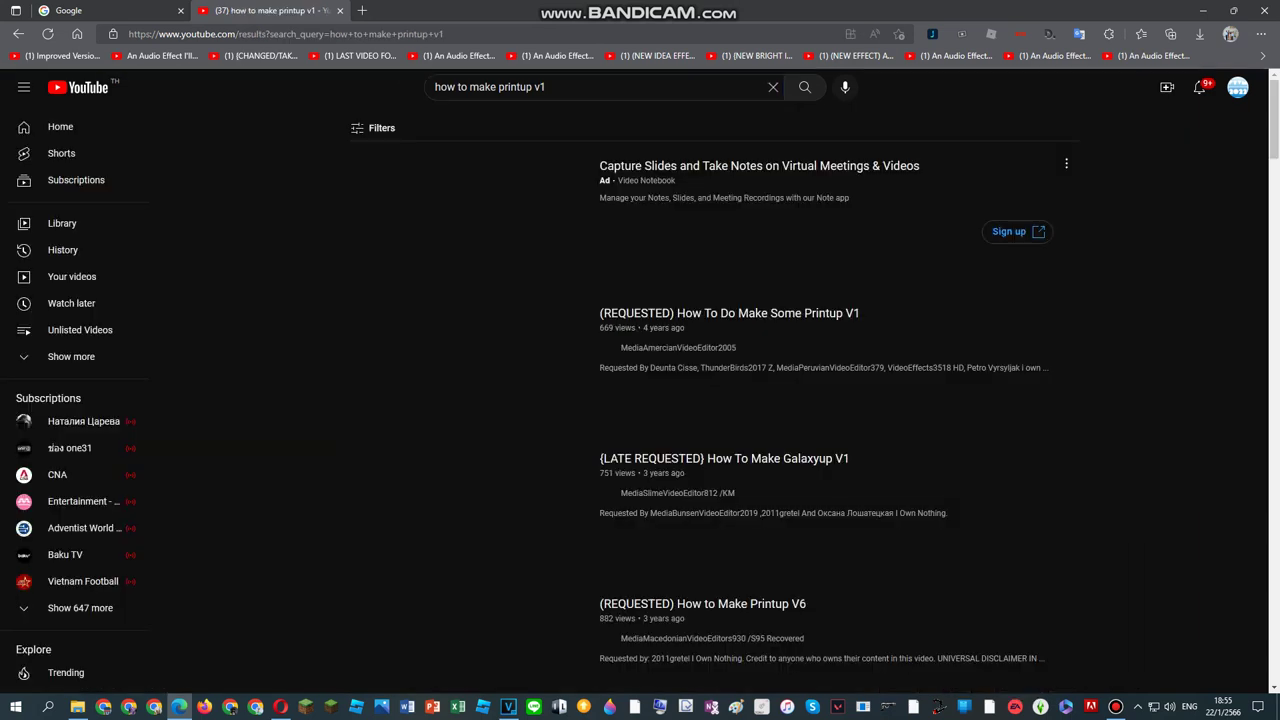
Step: View the Video Notebook advertiser's channel description in a new tab and close that tab
left_click(1066, 163)
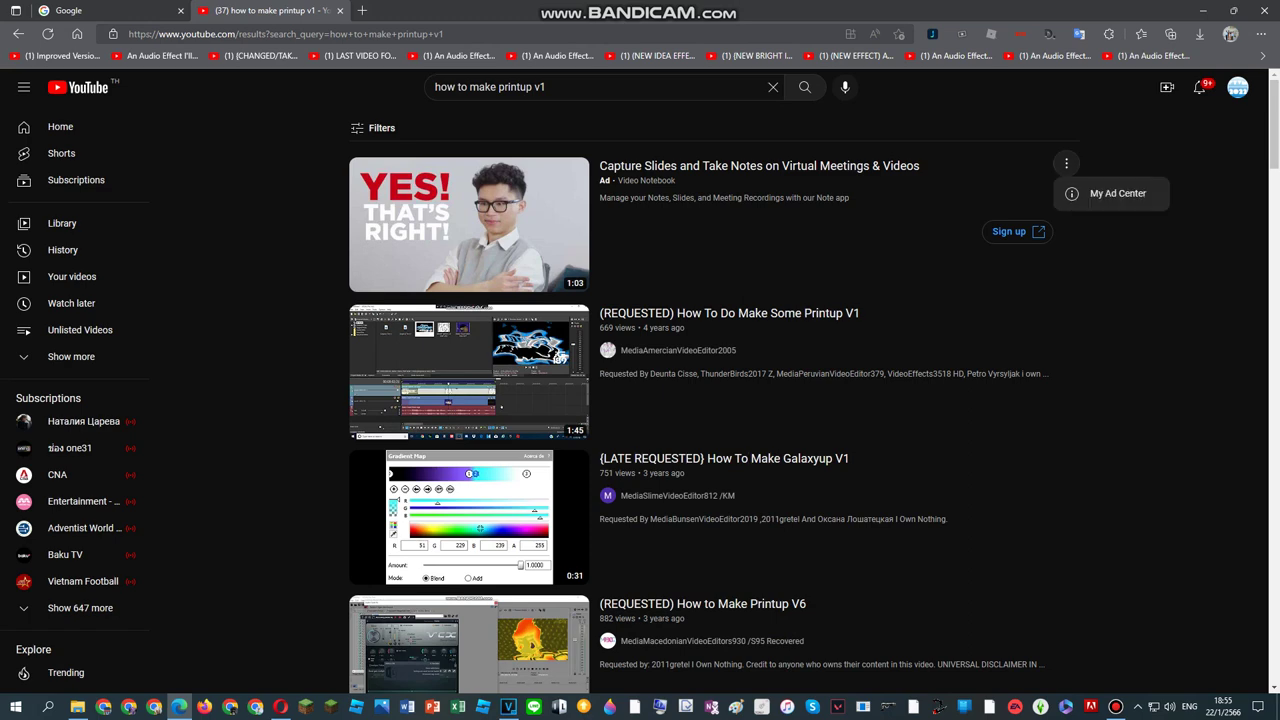
left_click(1110, 191)
left_click(847, 131)
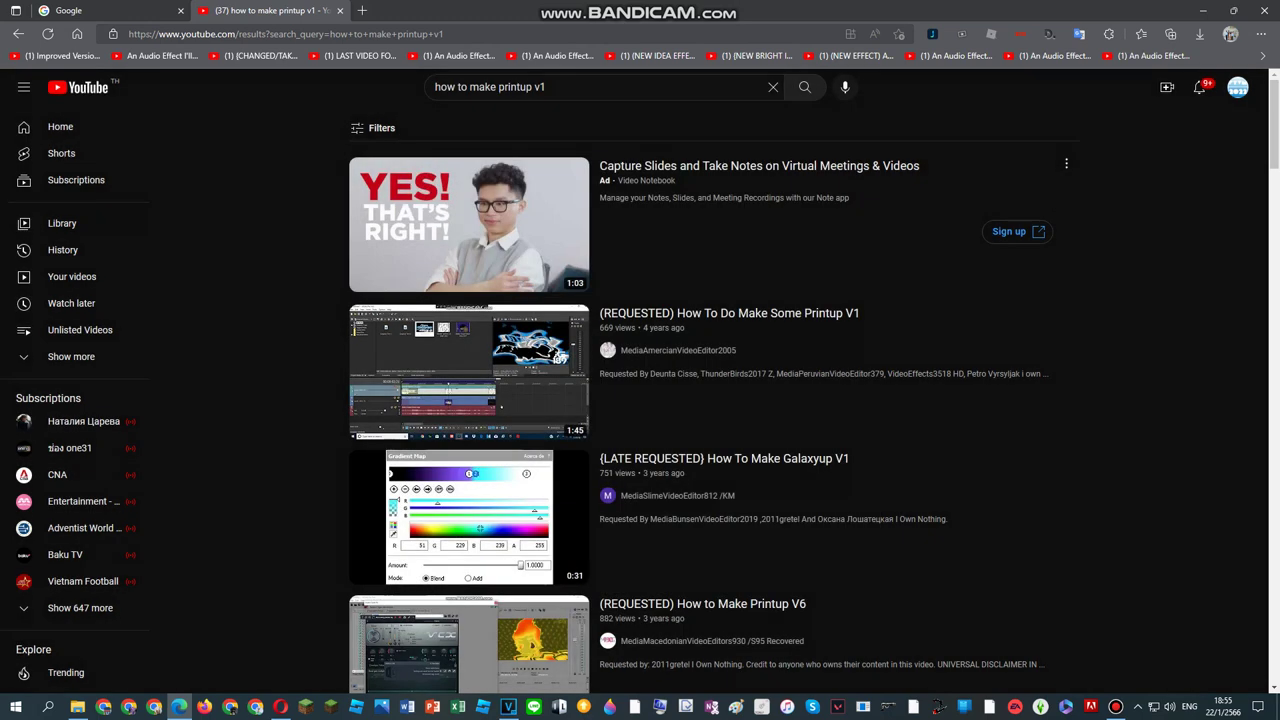
right_click(652, 179)
left_click(698, 192)
left_click(430, 11)
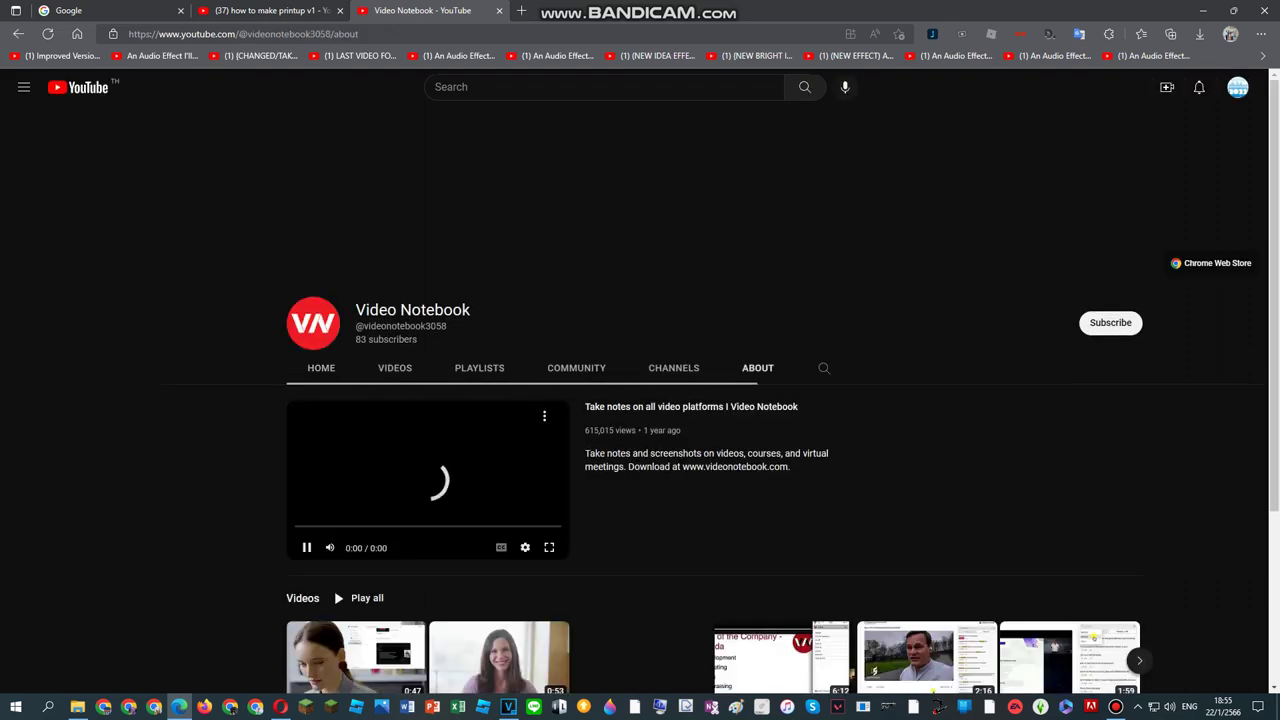
scroll(674, 122, "down", 3)
scroll(674, 122, "up", 4)
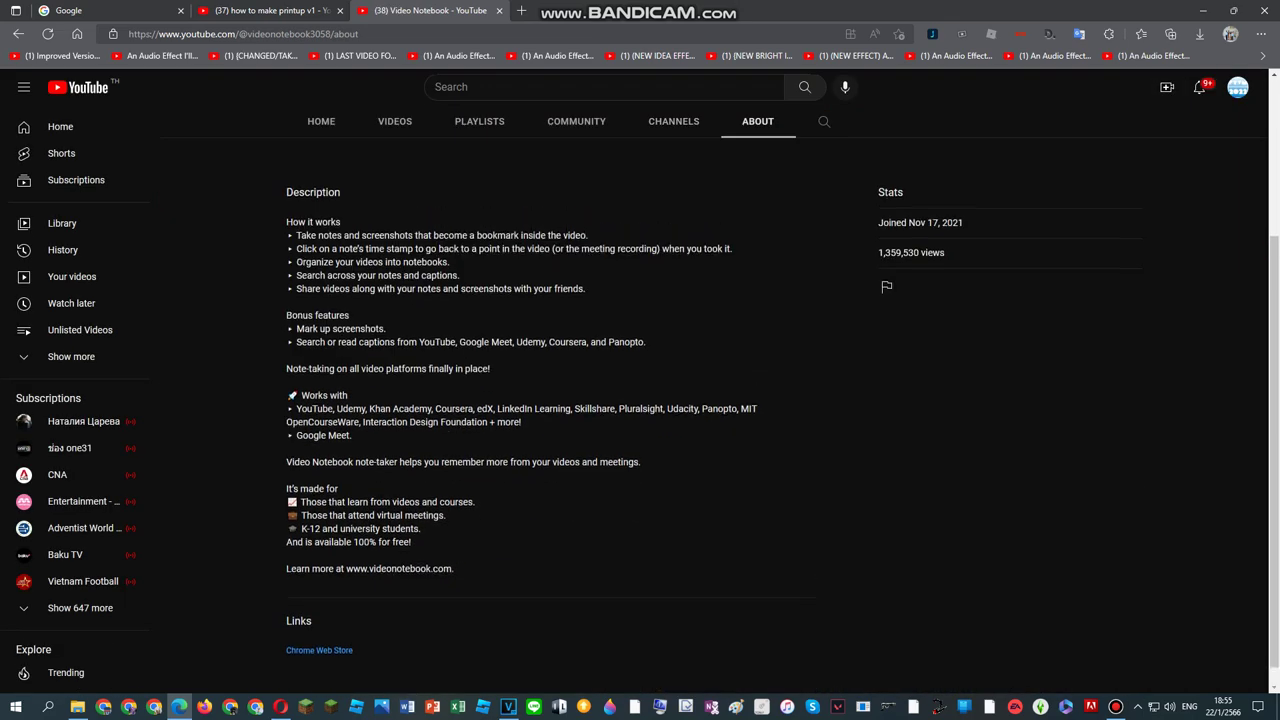
left_click(499, 11)
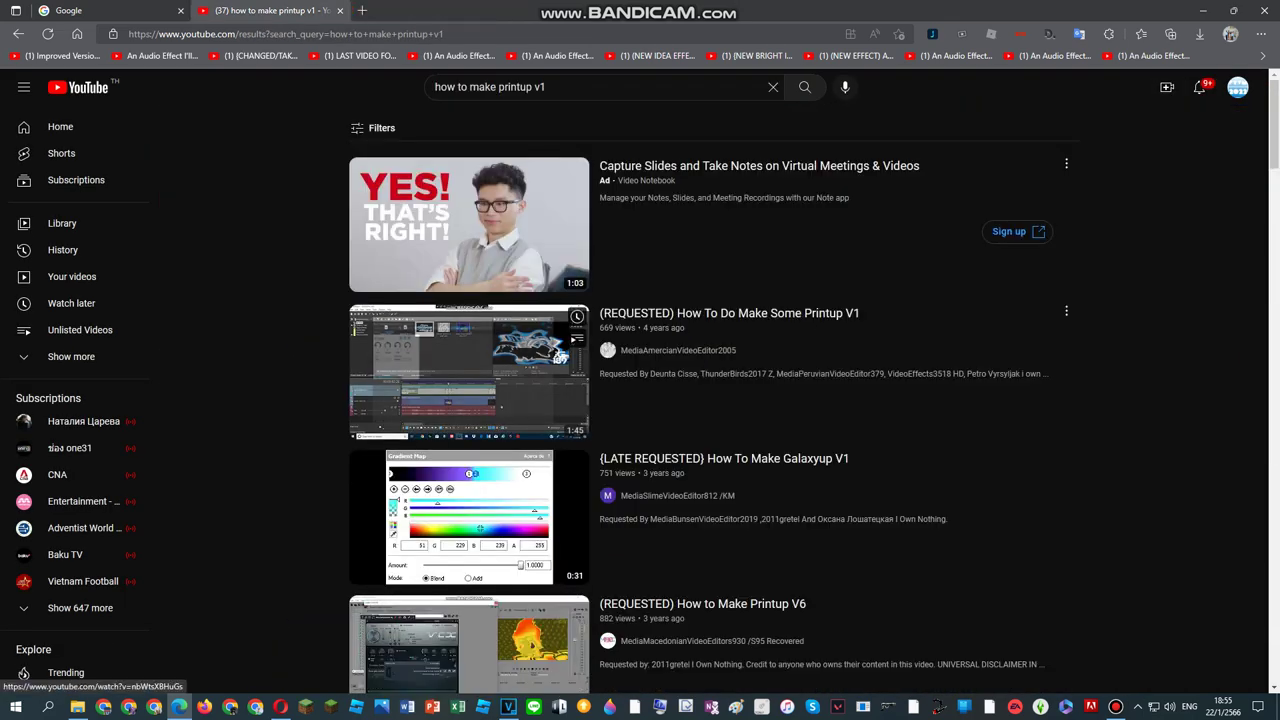
Step: Open the "(REQUESTED) How To Do Make Some Printup V1" video and skim it to the Orange Vocoder settings in the audio effects section
left_click(468, 370)
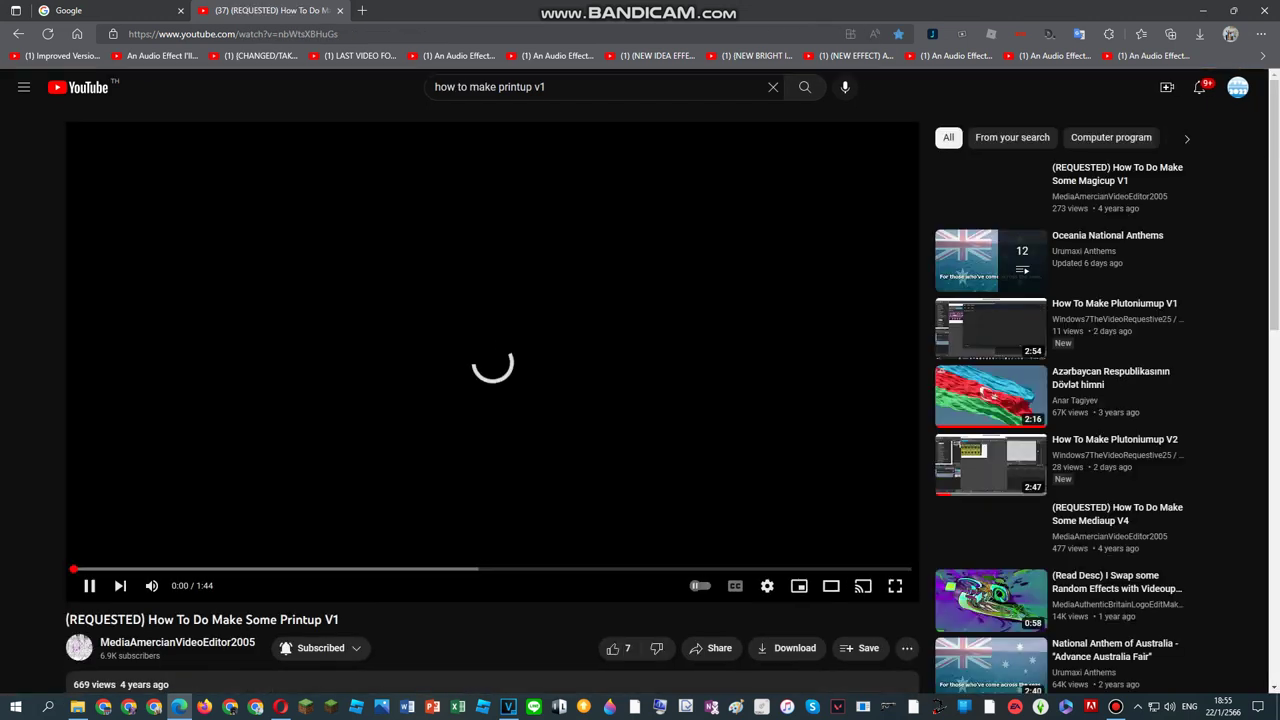
left_click(477, 569)
left_click(558, 569)
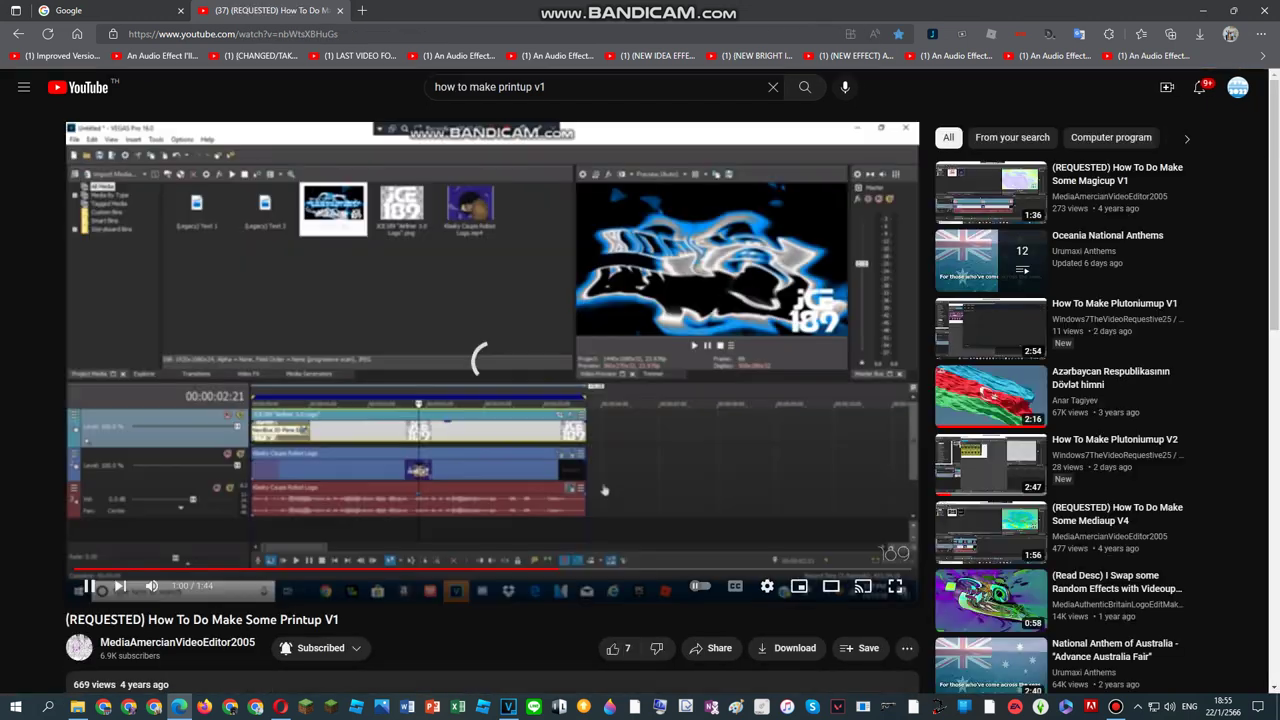
left_click(273, 569)
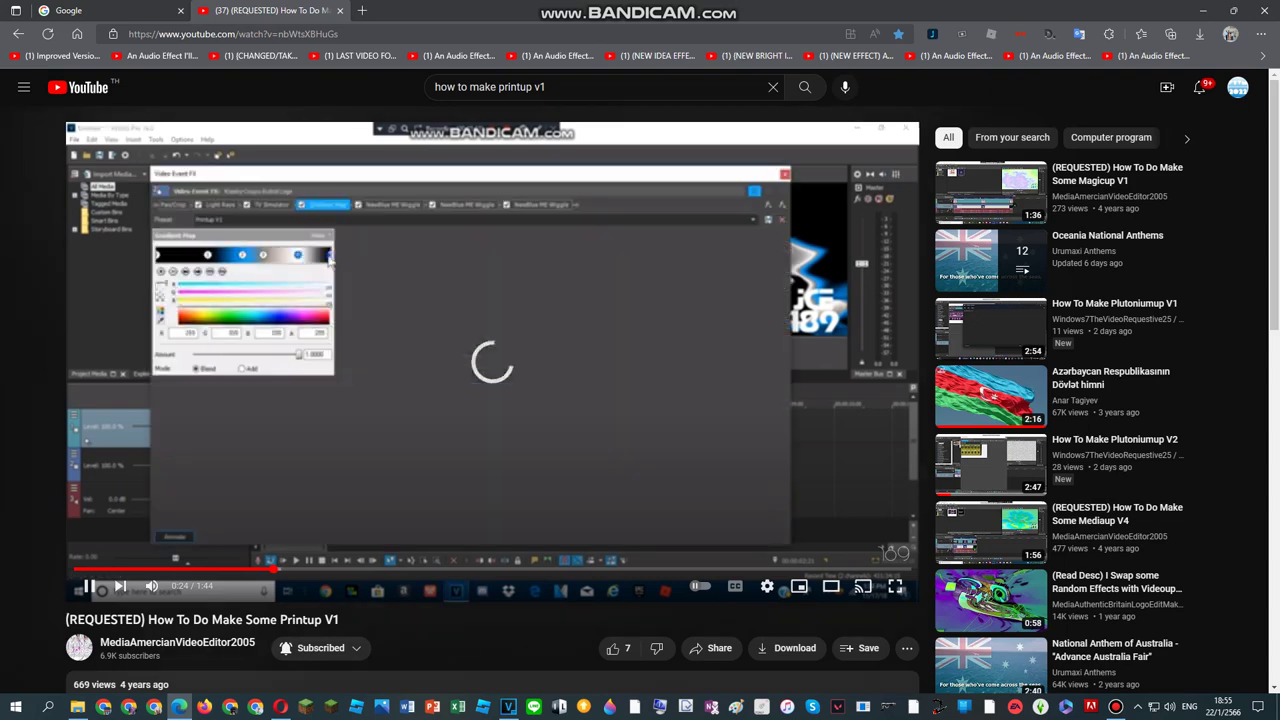
key("space")
left_click_drag(396, 569, 590, 569)
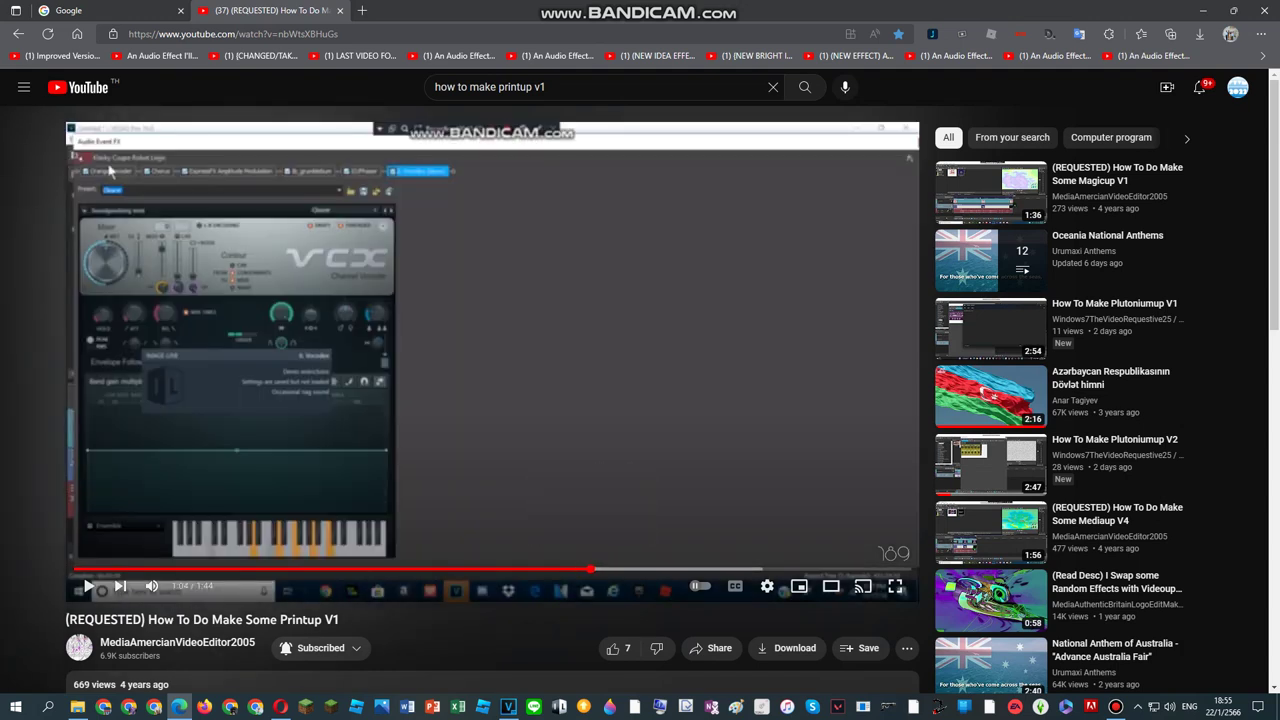
left_click(609, 569)
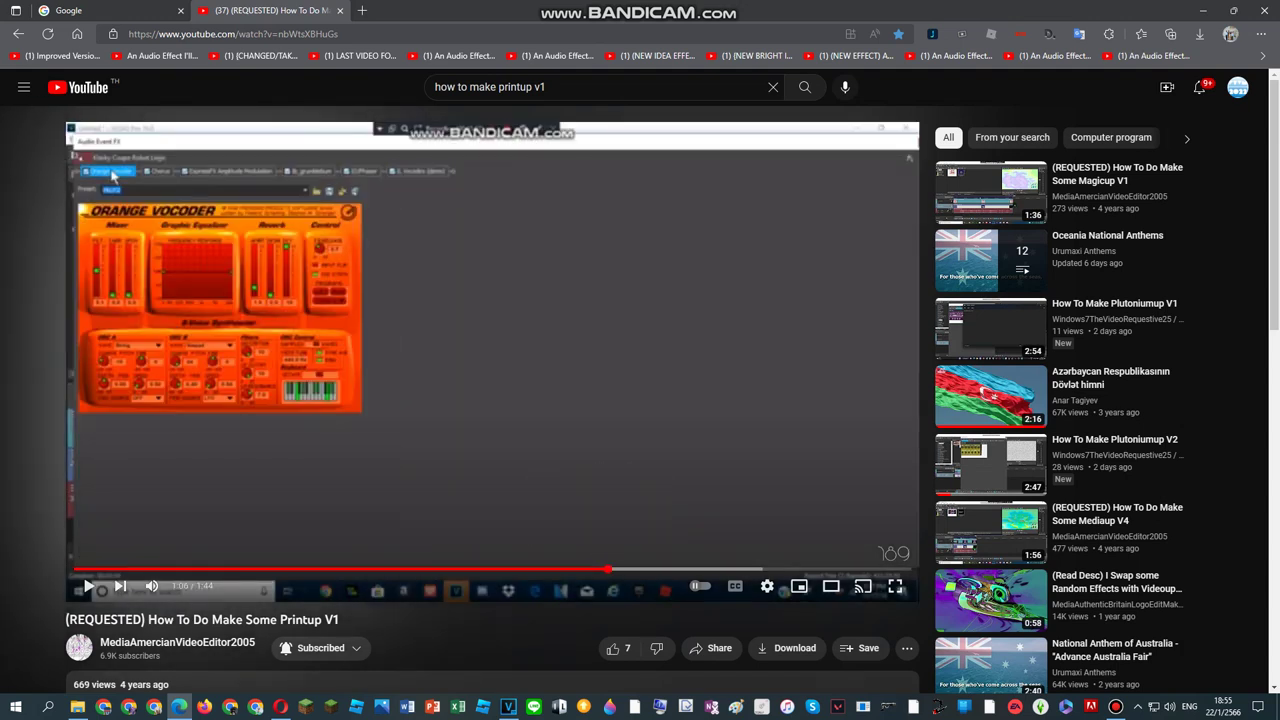
key("space")
left_click(484, 345)
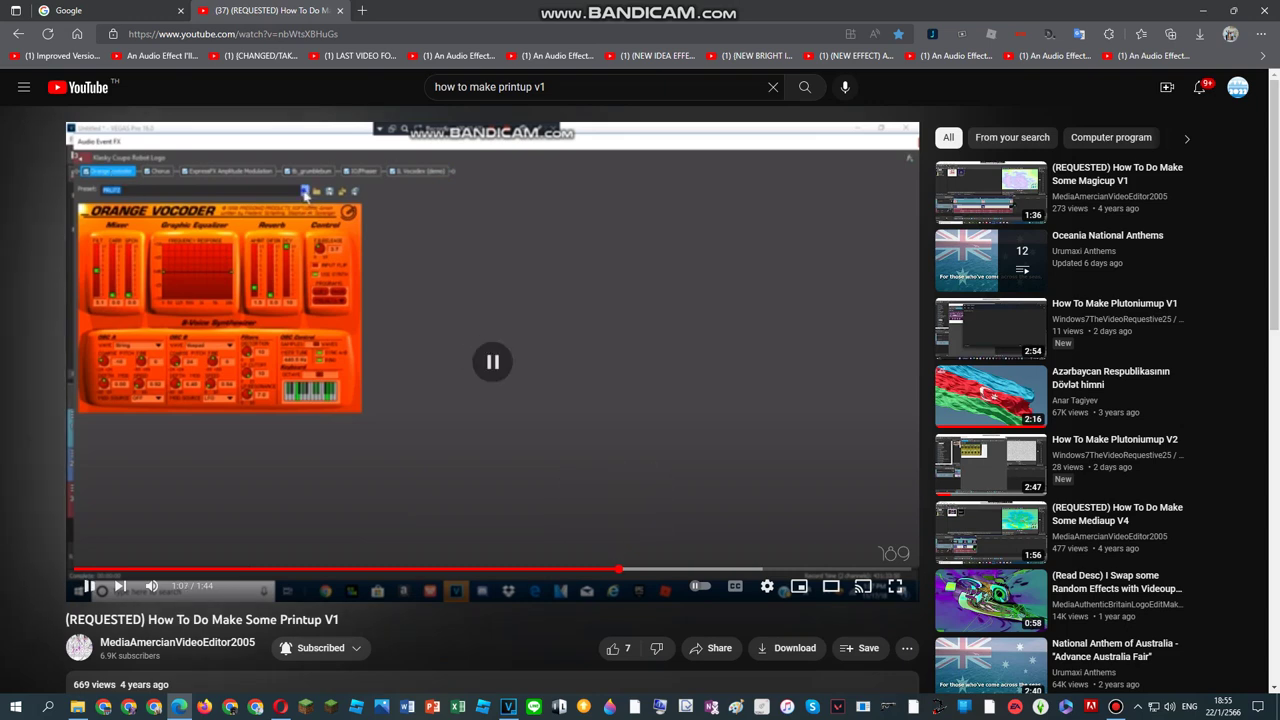
Step: Open the same Printup V1 video in Opera and skim to the ExpressFX Amplitude Modulation presets at 1:15
key("ctrl+l")
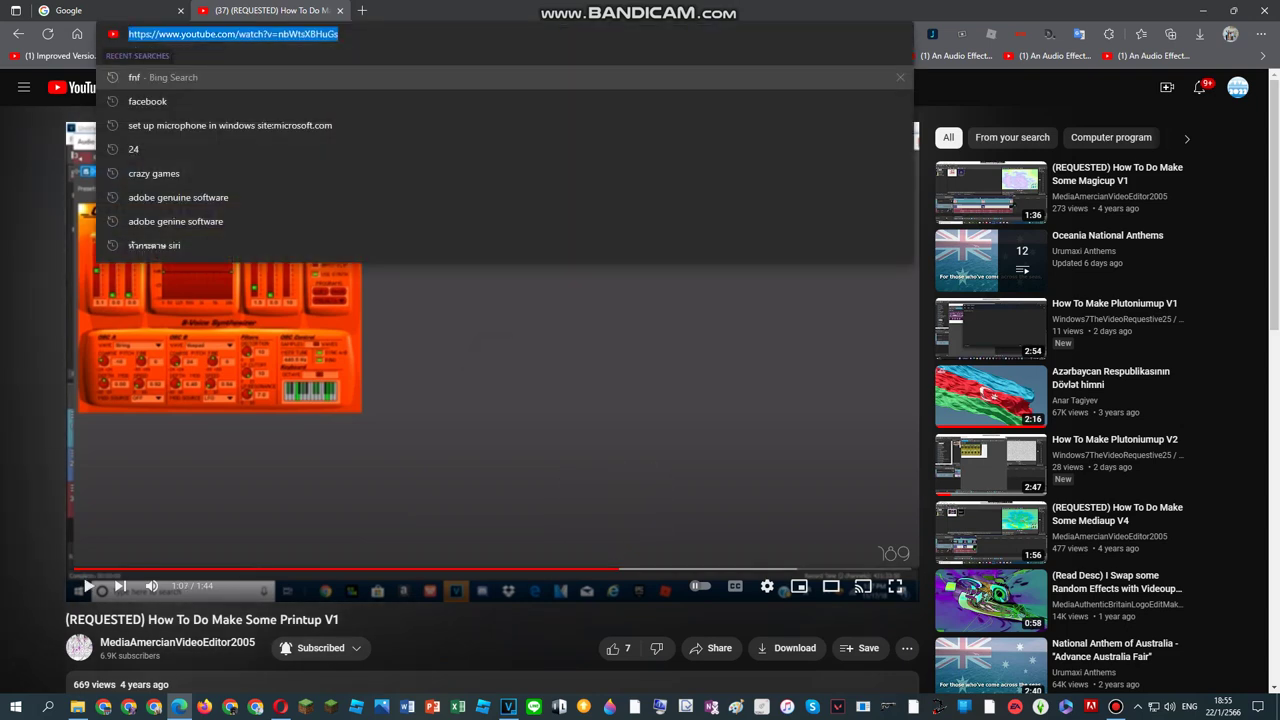
left_click_drag(234, 34, 880, 11)
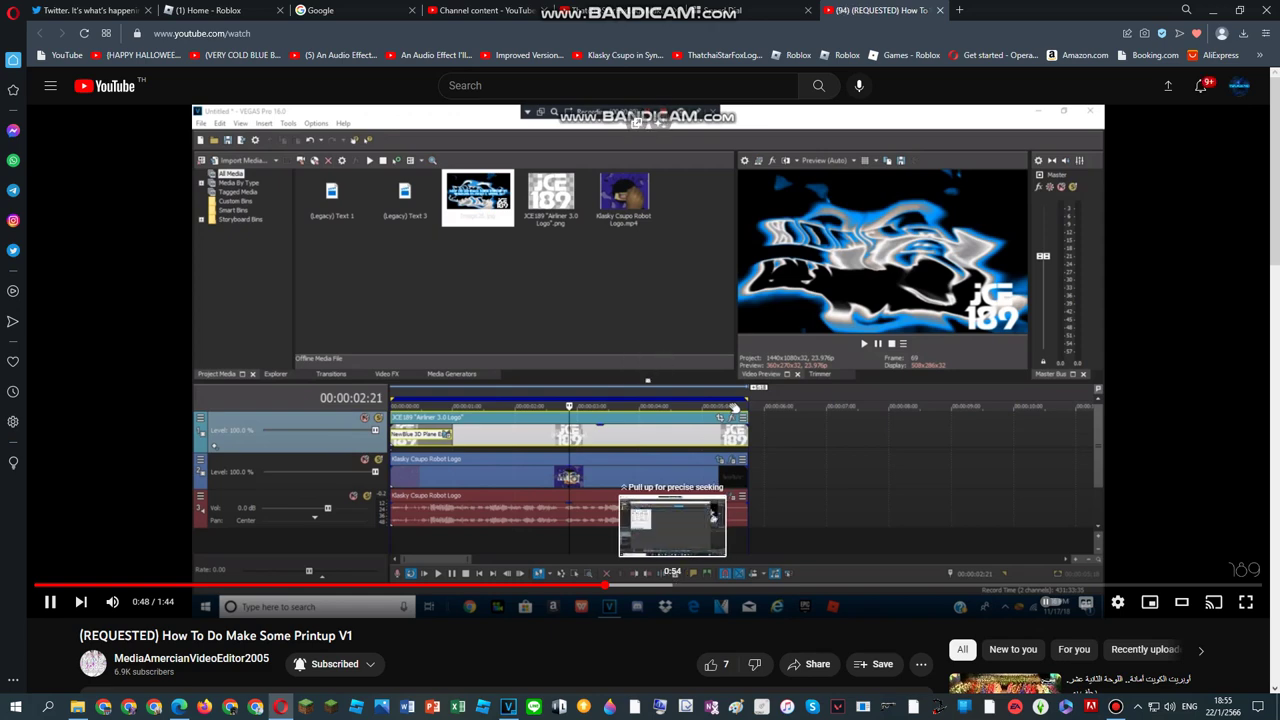
left_click_drag(500, 586, 500, 586)
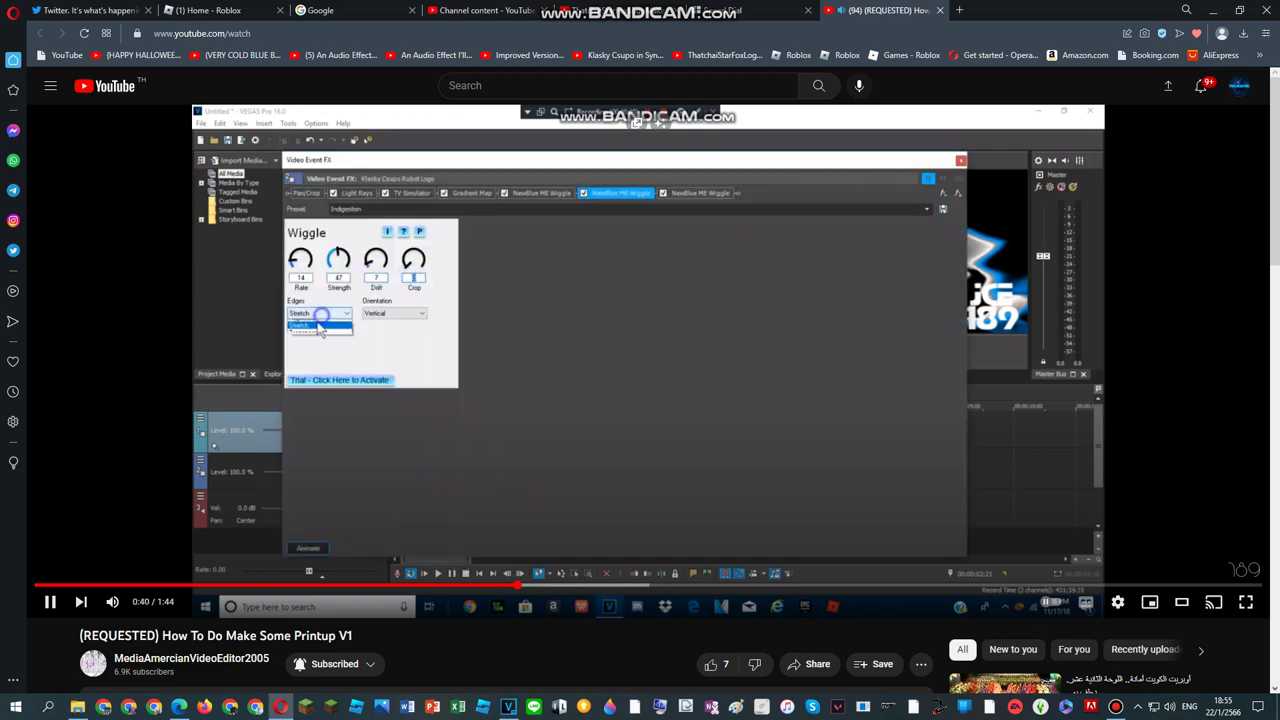
key("space")
left_click_drag(727, 585, 925, 586)
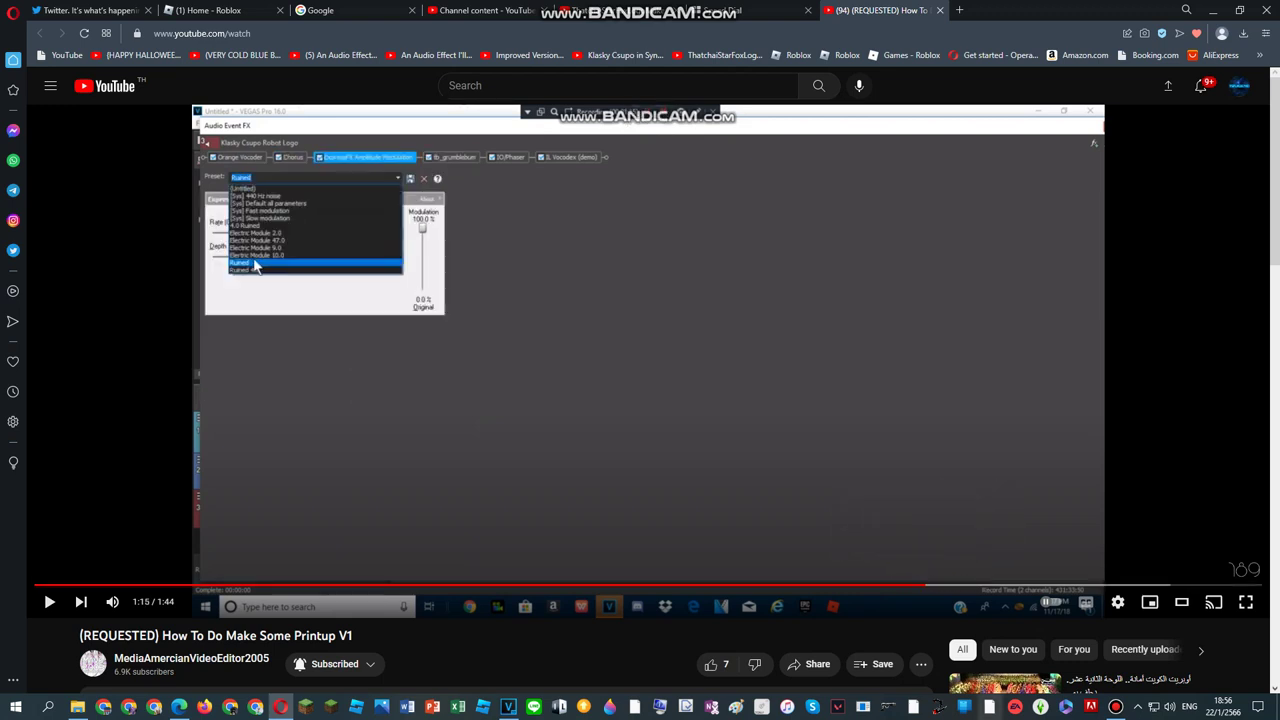
Step: Return to VEGAS Pro and add Effect, Chorus and ExpressFX Flange/Wah-Wah to the audio event's plug-in chain
left_click(1116, 706)
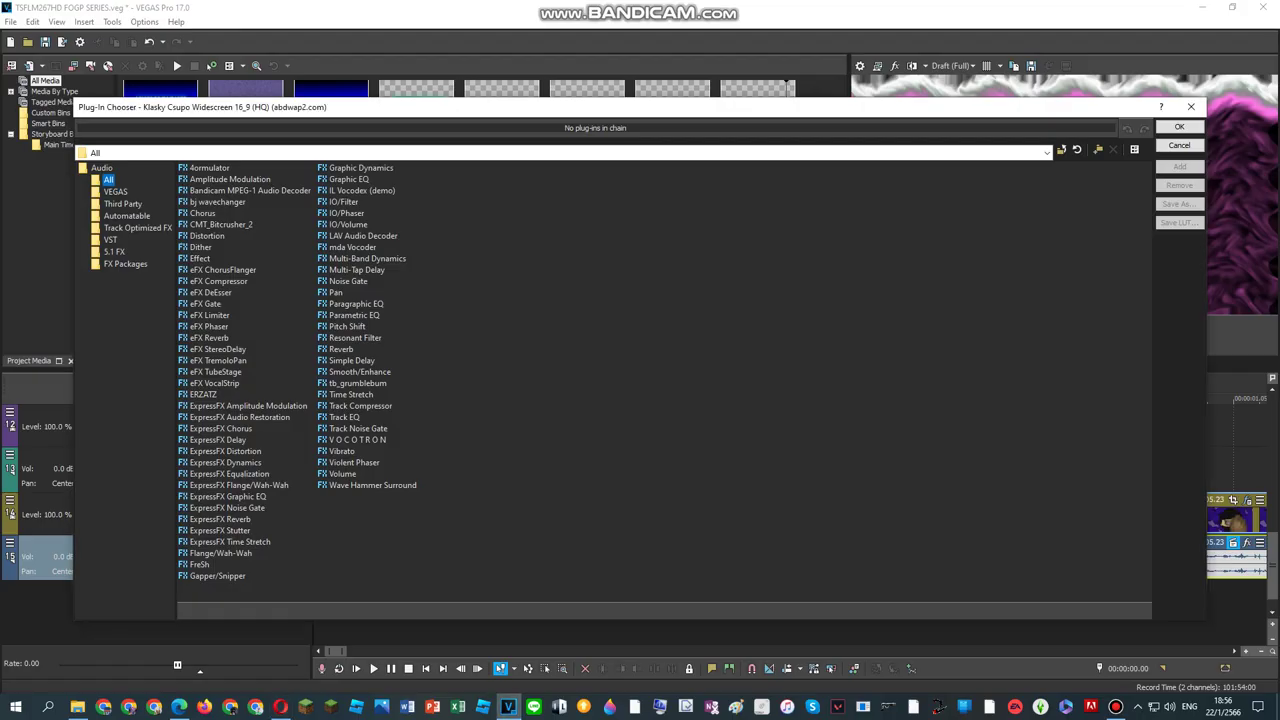
double_click(200, 258)
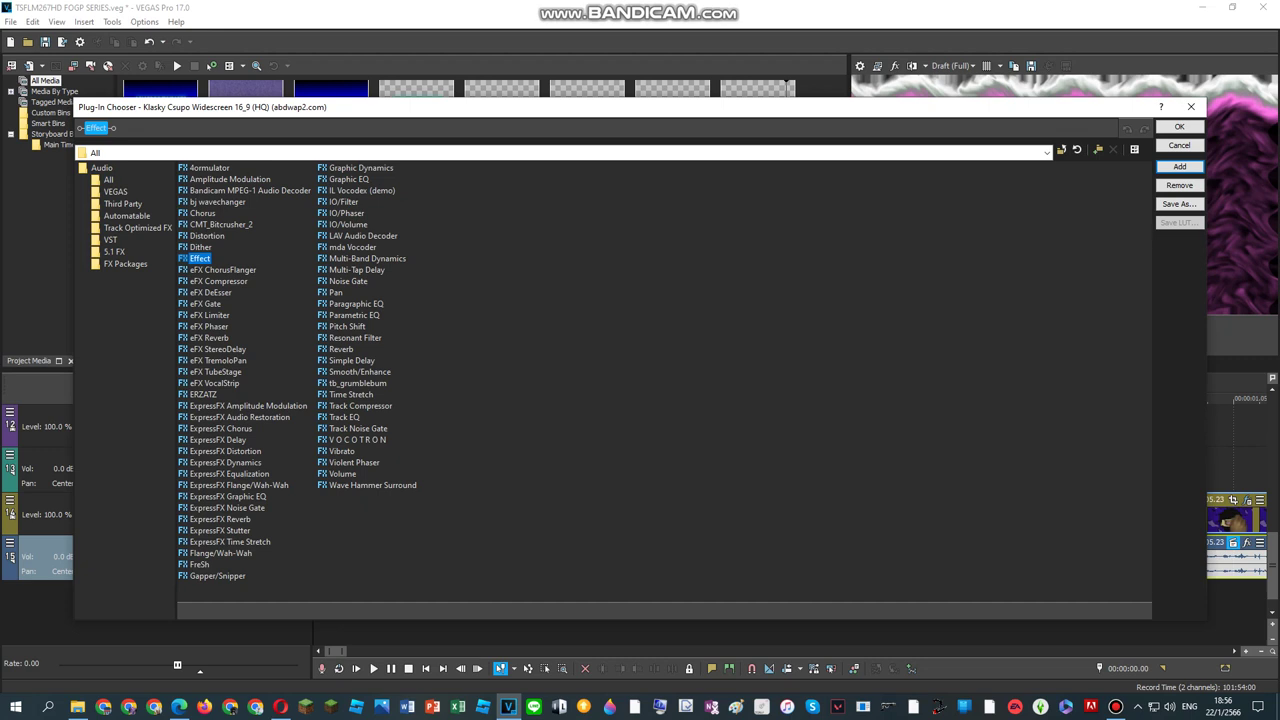
double_click(203, 213)
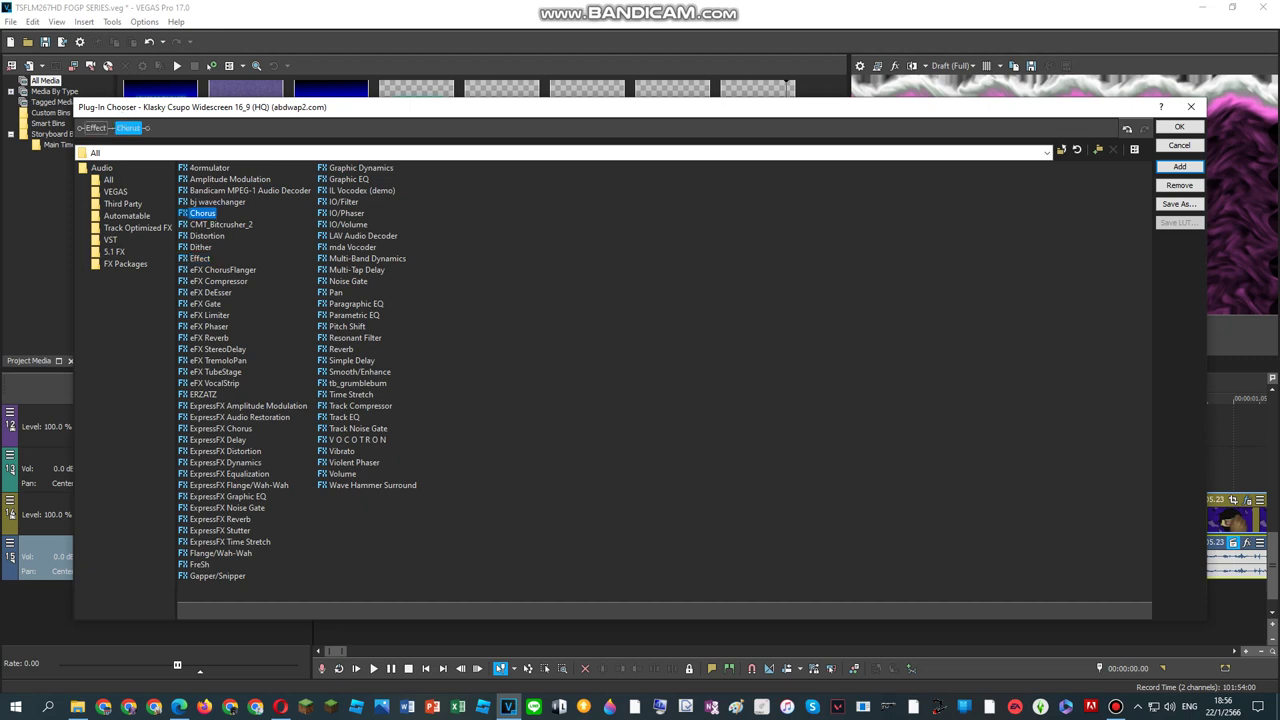
double_click(239, 485)
Step: Replace ExpressFX Flange/Wah-Wah with ExpressFX Amplitude Modulation in the plug-in chain and accept the chain
mouse_move(179, 707)
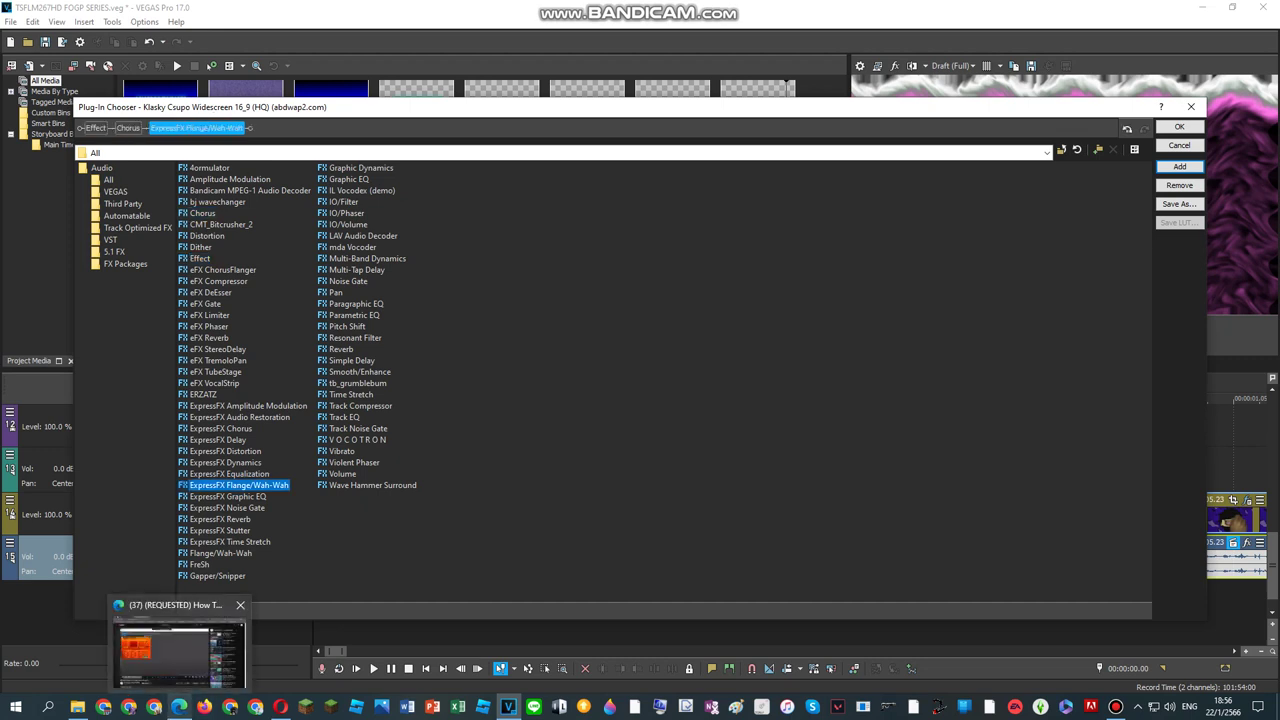
left_click(281, 707)
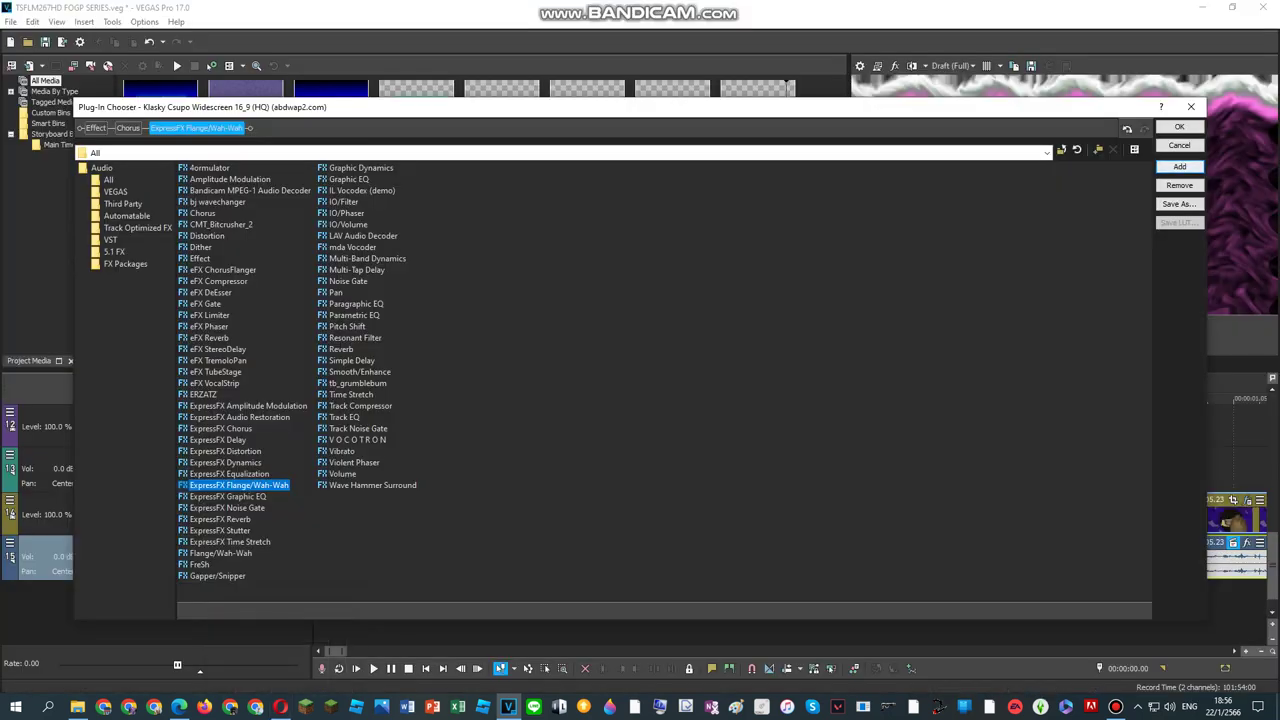
left_click(1179, 185)
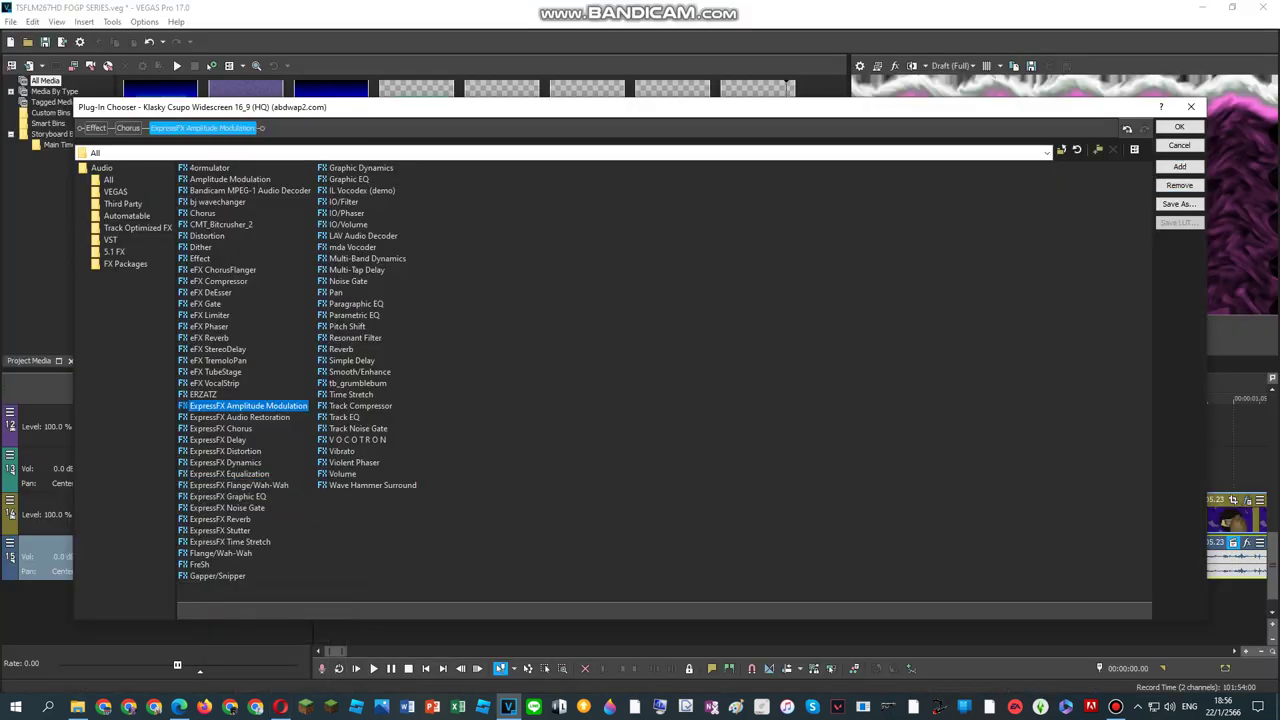
left_click(1179, 127)
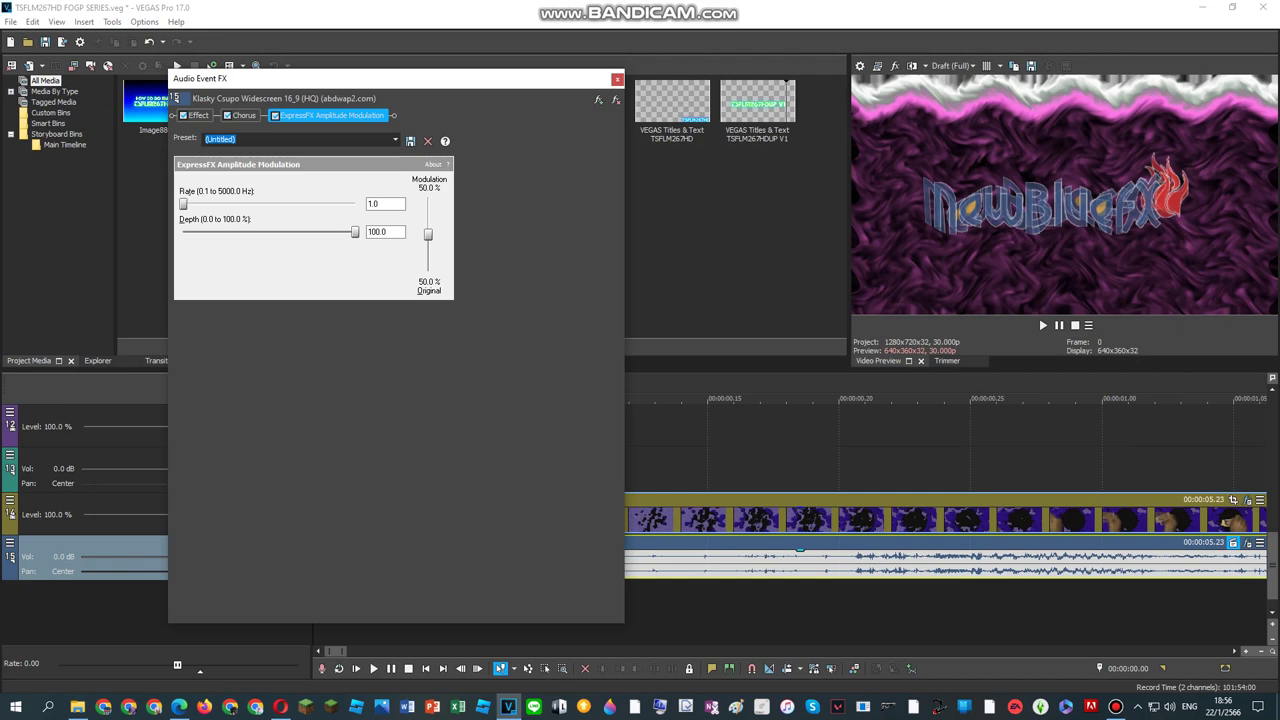
Step: Apply the Ruined preset to ExpressFX Amplitude Modulation and the [Sys] Cheap TV preset to Chorus
left_click(395, 140)
left_click(260, 221)
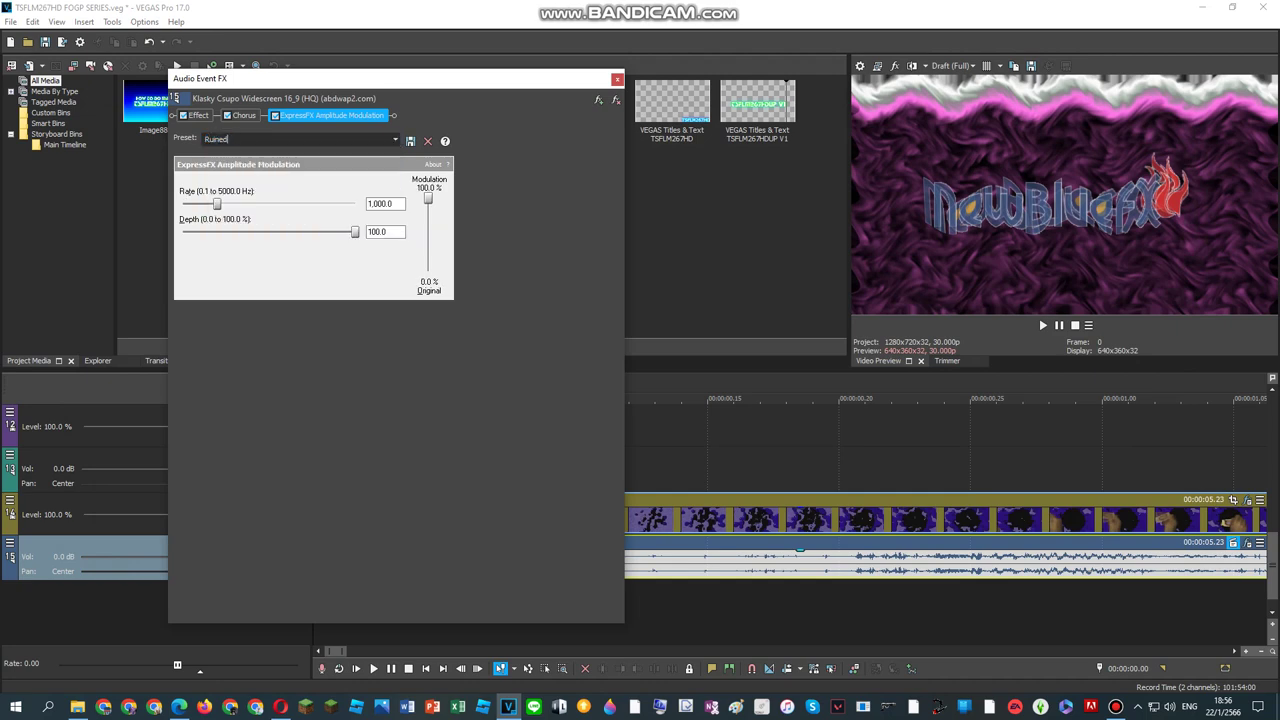
left_click(244, 115)
left_click(387, 140)
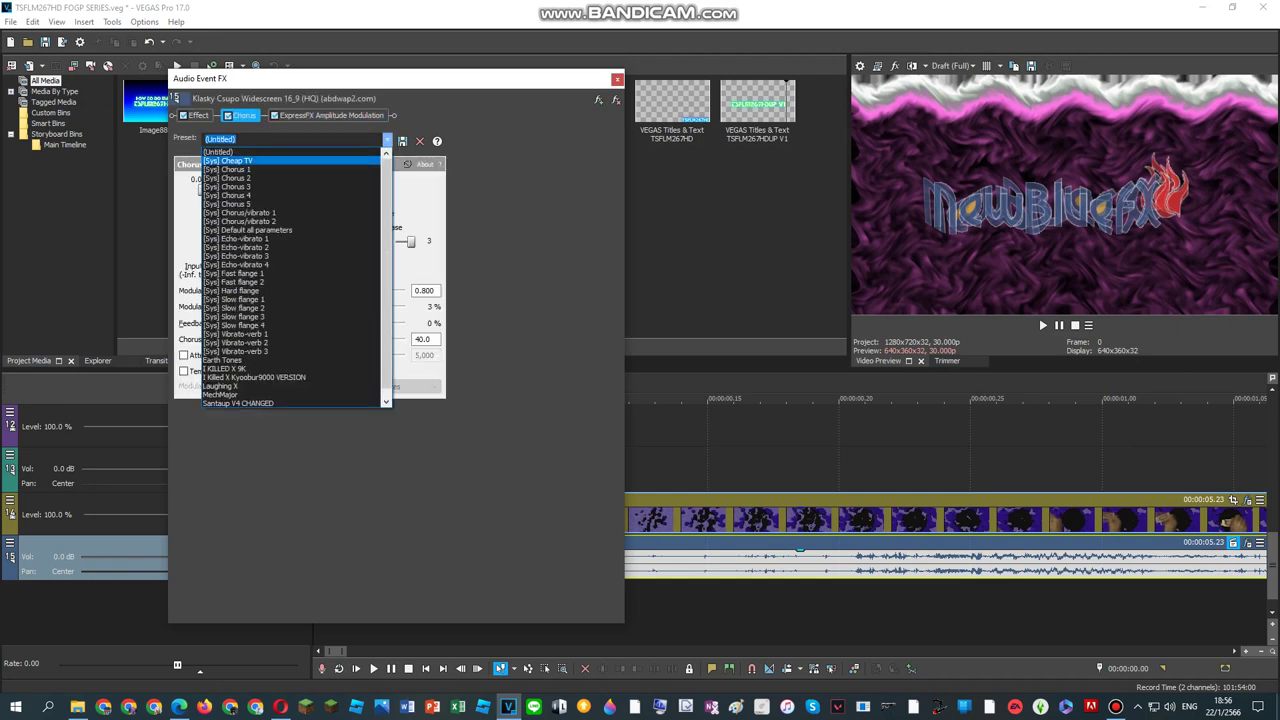
left_click(256, 162)
Step: Apply the PRUTZ preset to the Orange Vocoder effect and go back to the ExpressFX Amplitude Modulation settings
left_click(199, 116)
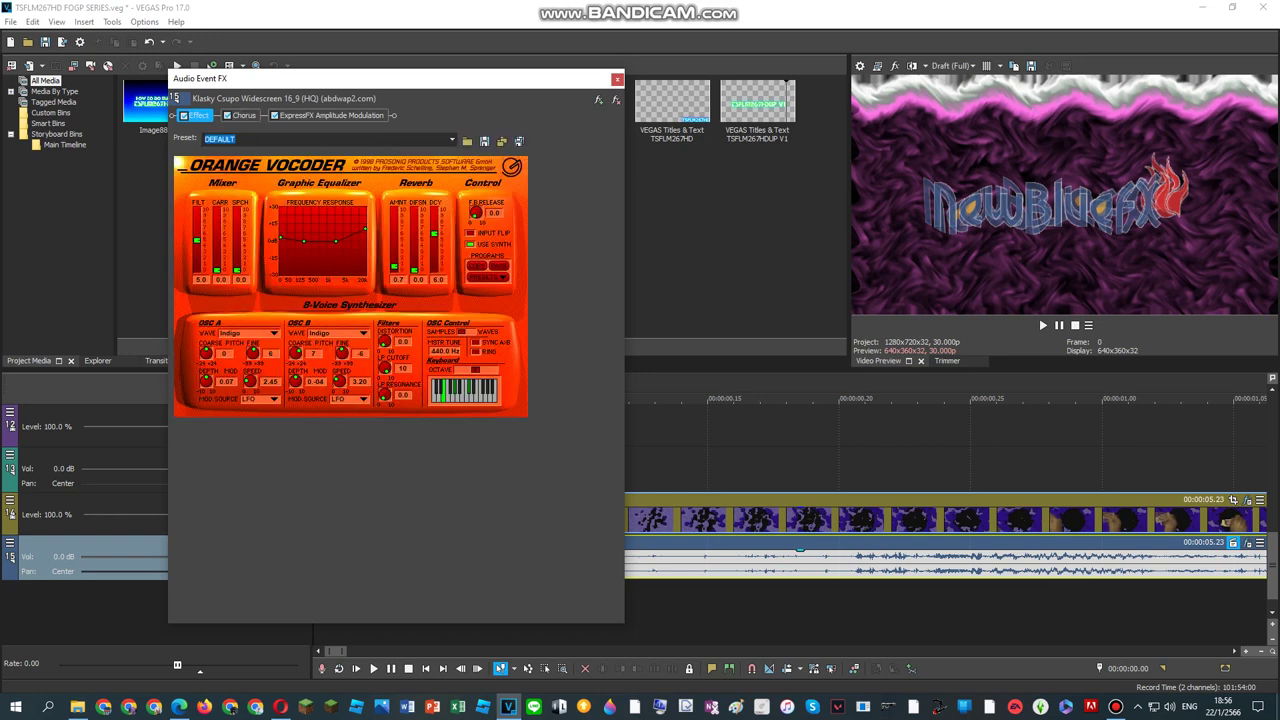
left_click(452, 140)
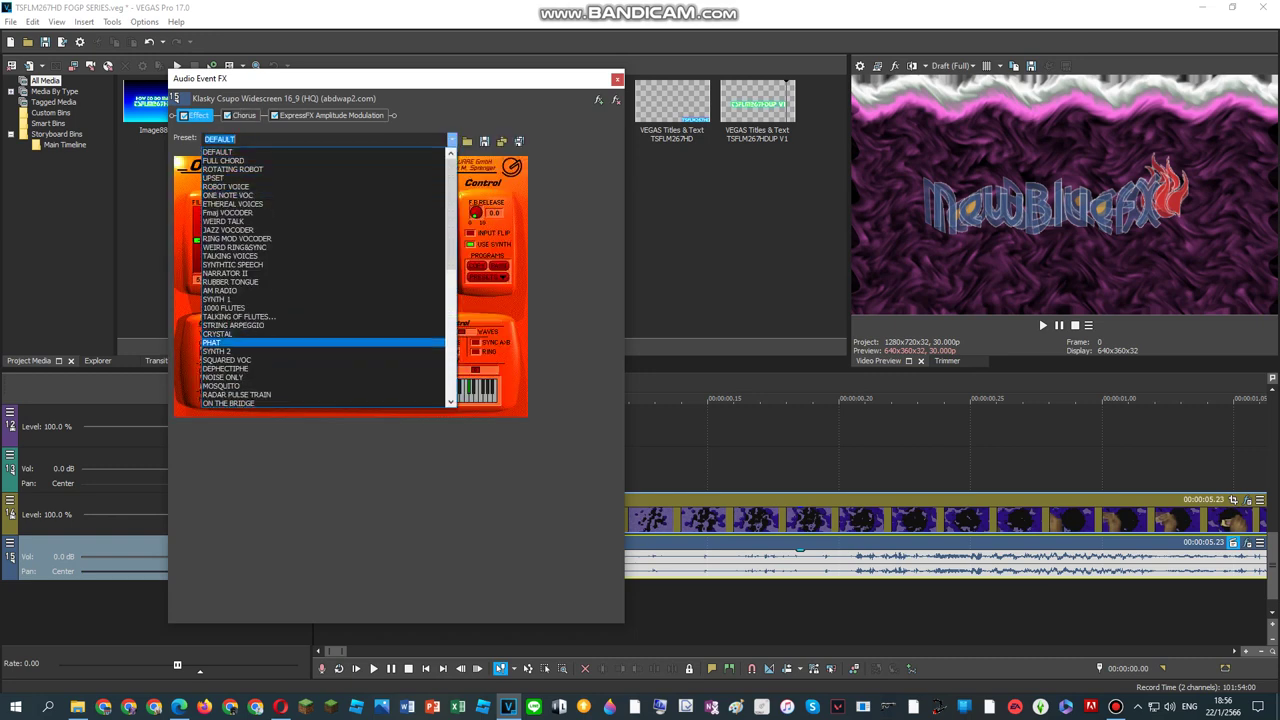
key("Down")
key("Down")
key("Down")
key("Down")
key("Down")
key("Down")
key("Down")
key("a")
key("Up")
key("Up")
key("Up")
key("Up")
key("Up")
key("Up")
key("Up")
key("Up")
key("Up")
key("Up")
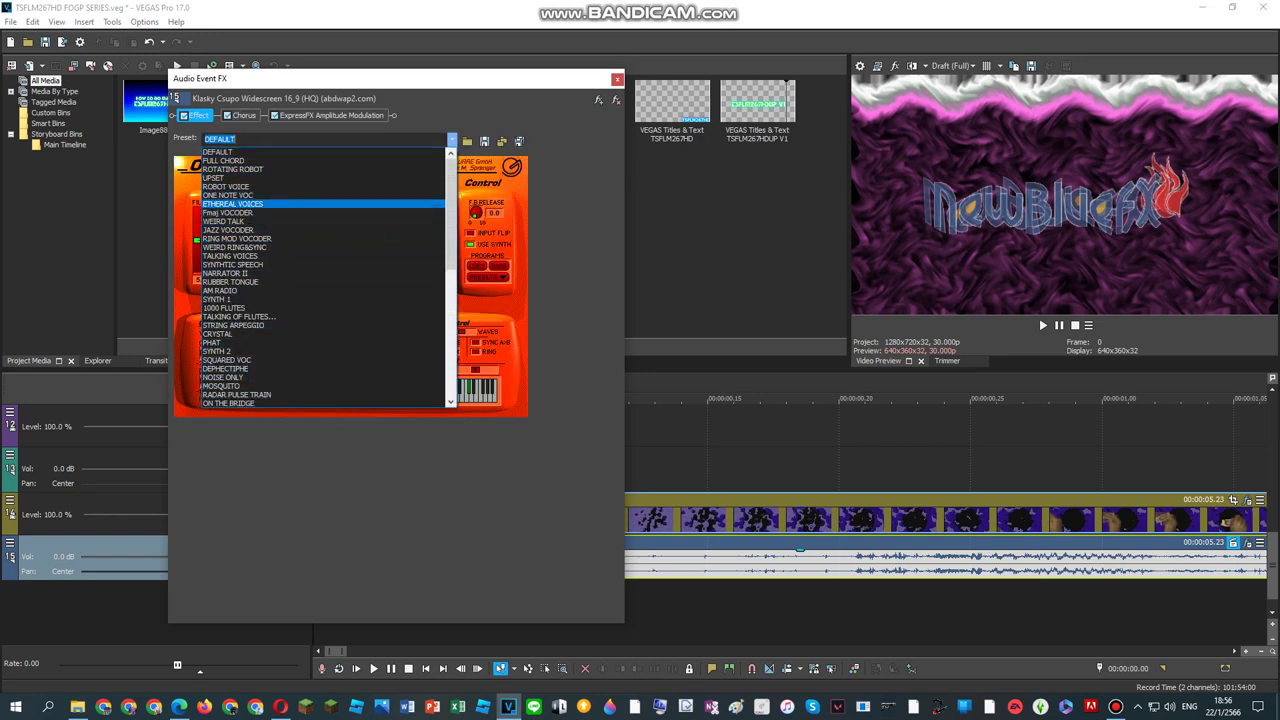
key("f")
key("o")
key("r")
key("n")
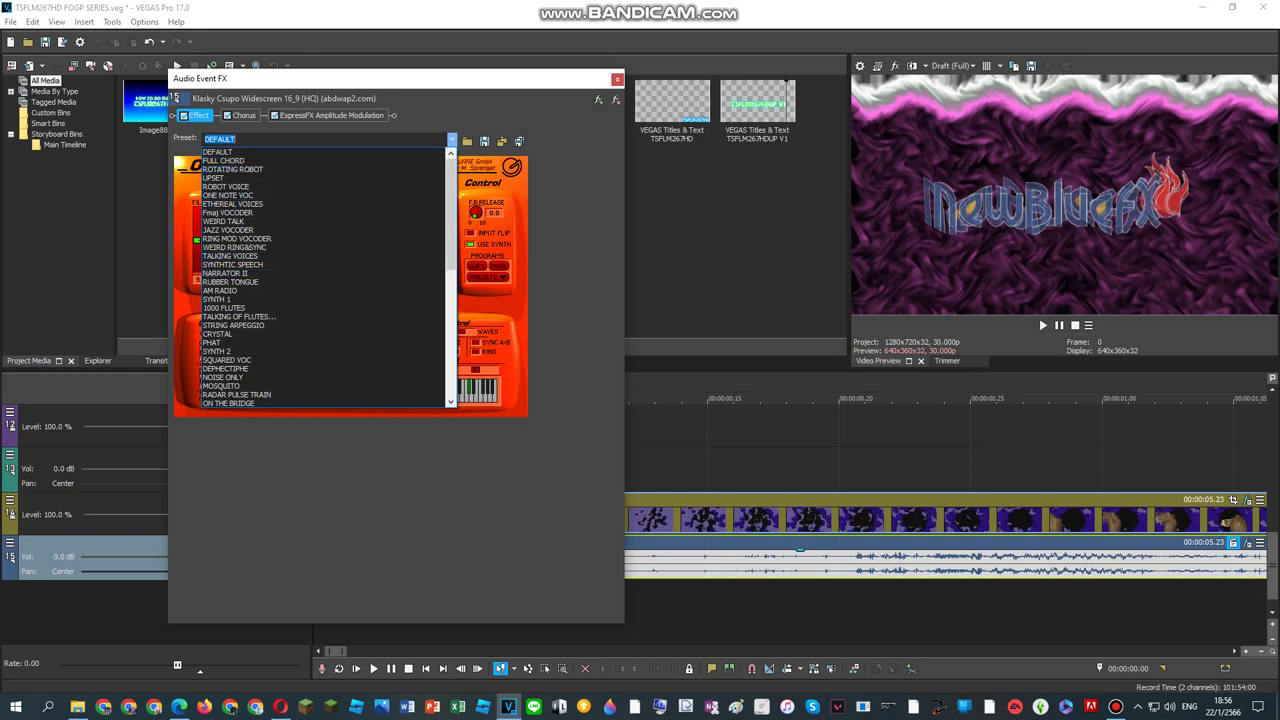
key("d")
key("1")
key("s")
key("d")
key("j")
key("w")
key("o")
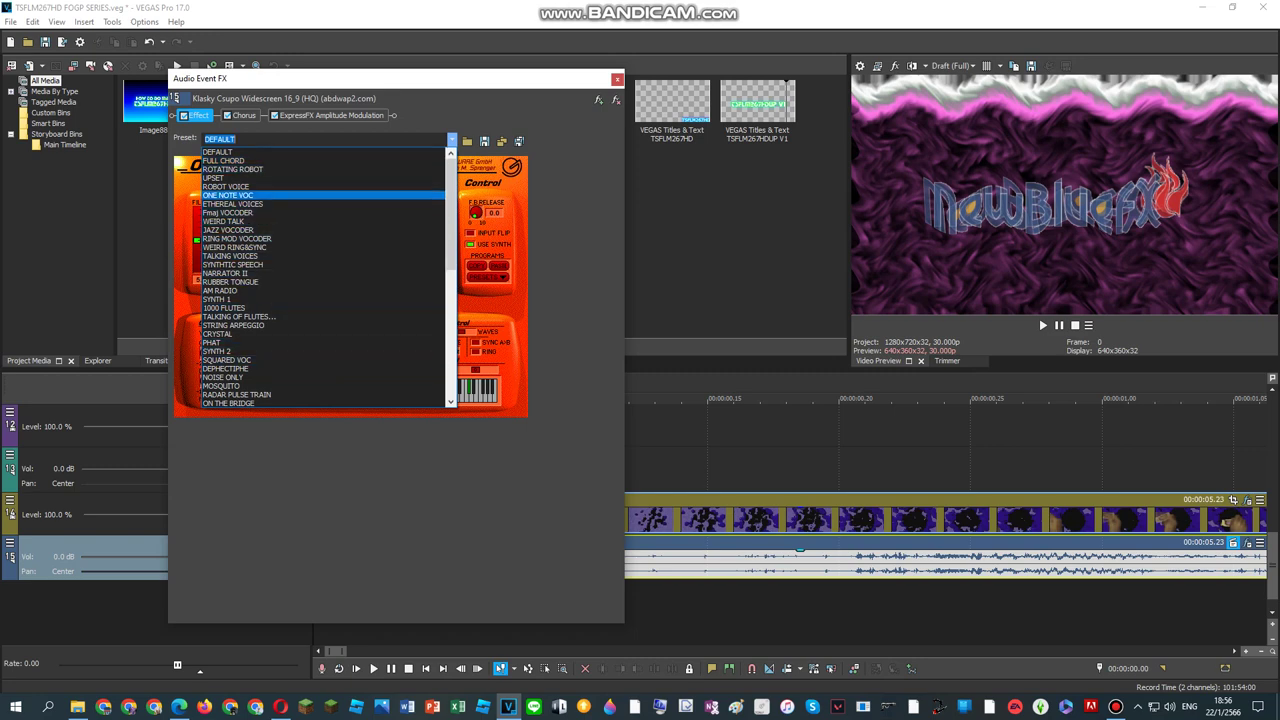
left_click_drag(451, 212, 451, 233)
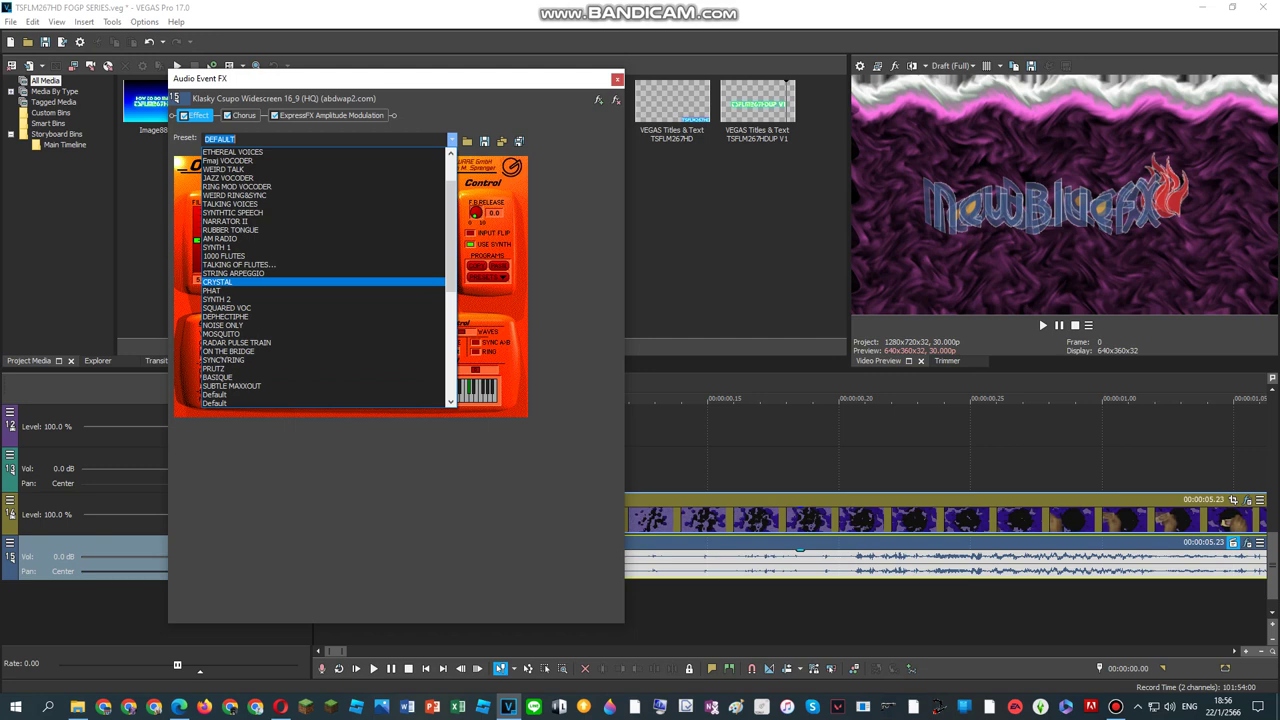
left_click(230, 368)
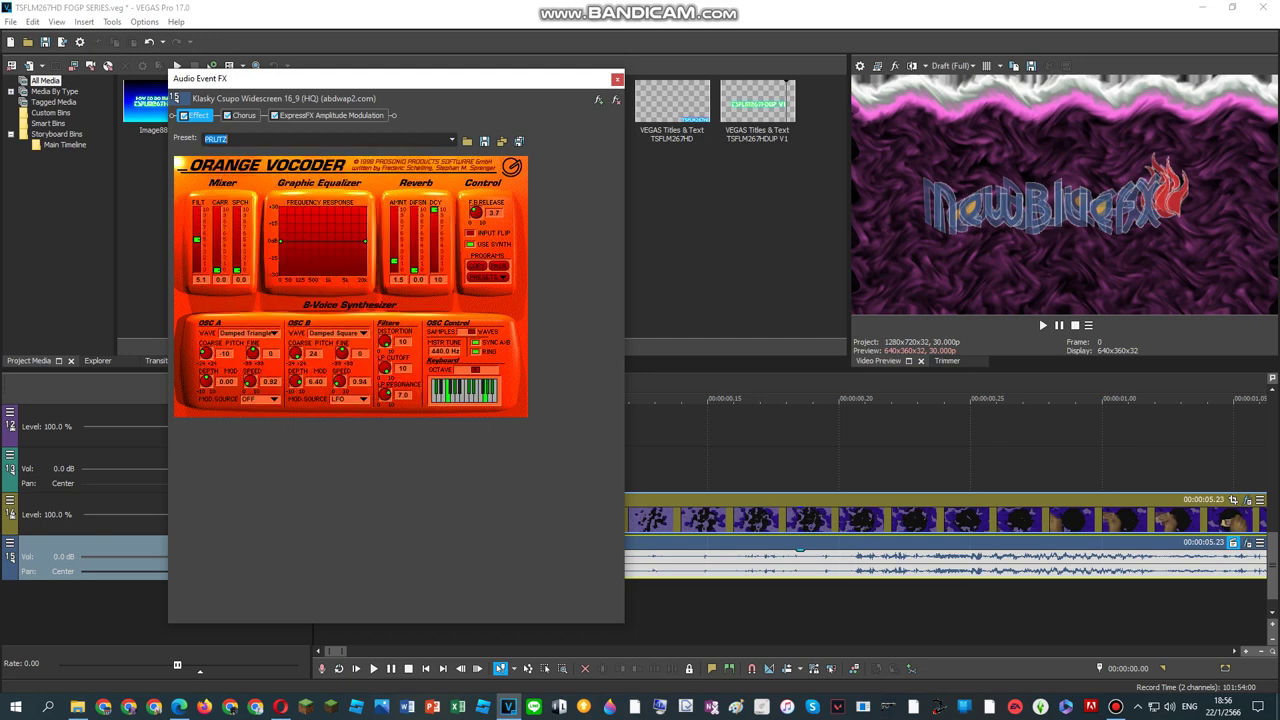
left_click(331, 115)
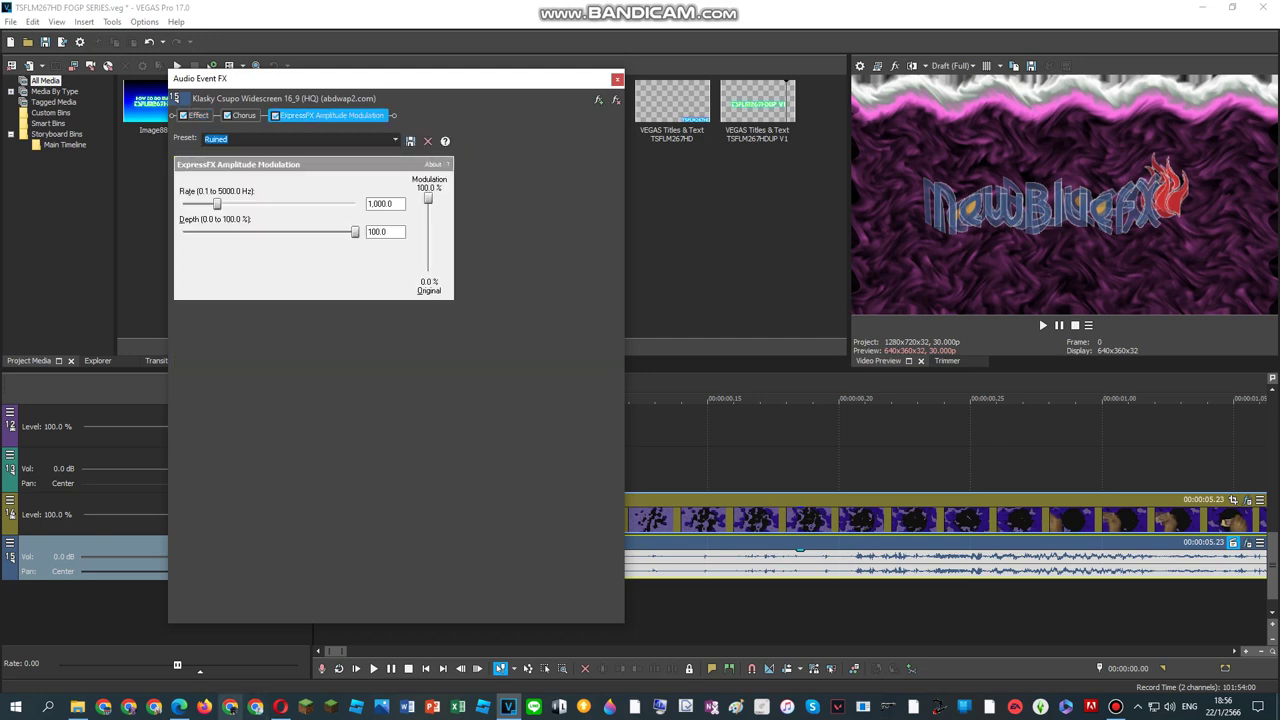
Step: Add tb_grumblebum, IO/Phaser and IL Vocodex (demo) to the audio event's plug-in chain and accept the chain
mouse_move(280, 706)
left_click(598, 100)
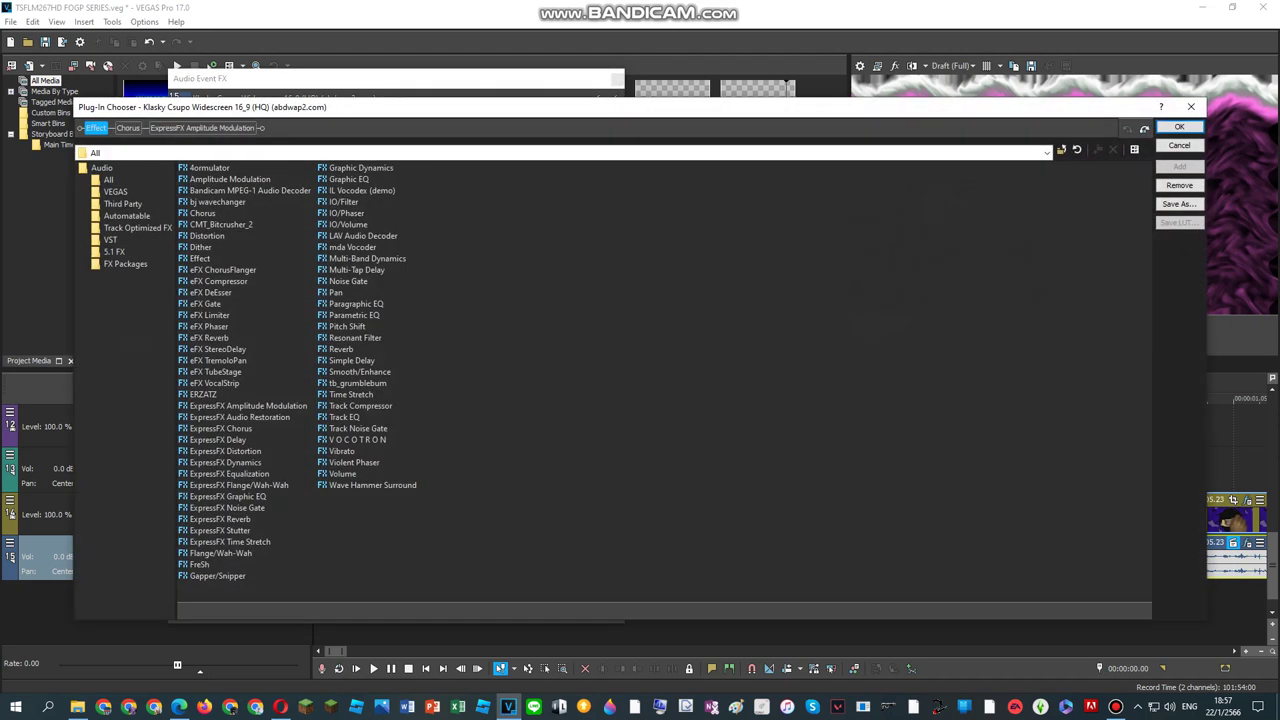
double_click(357, 383)
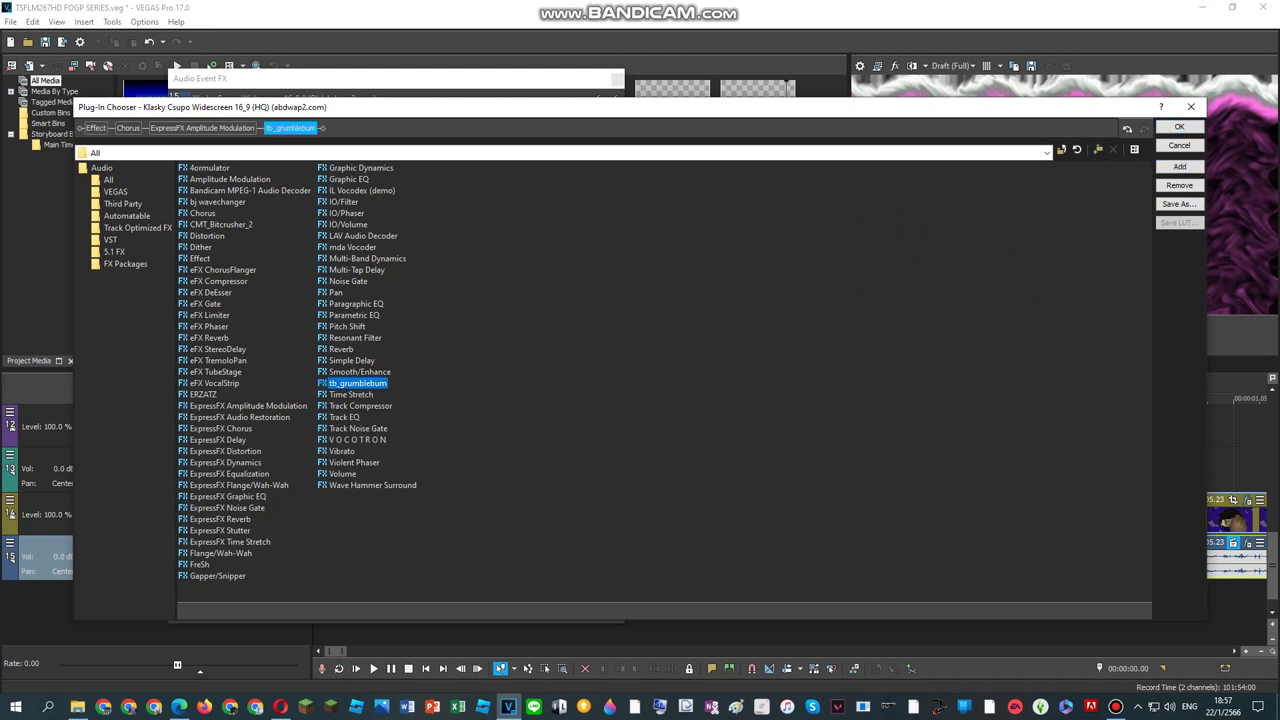
double_click(346, 213)
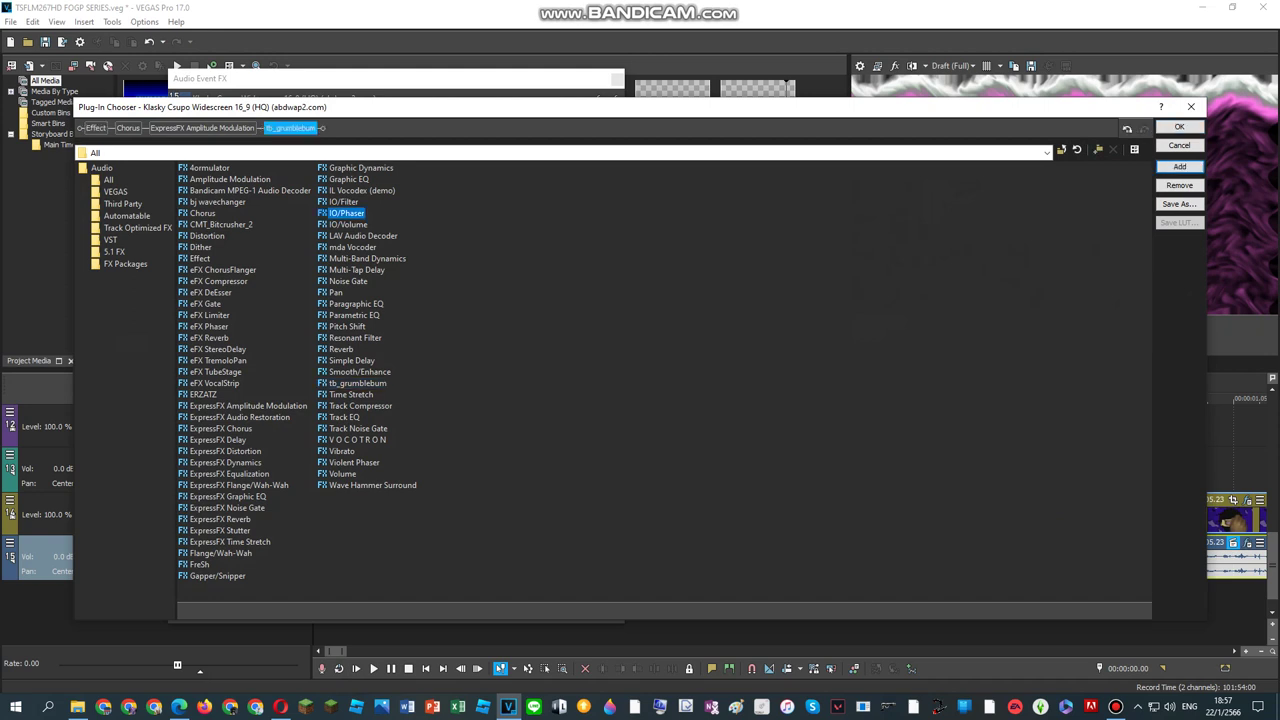
double_click(361, 191)
double_click(362, 190)
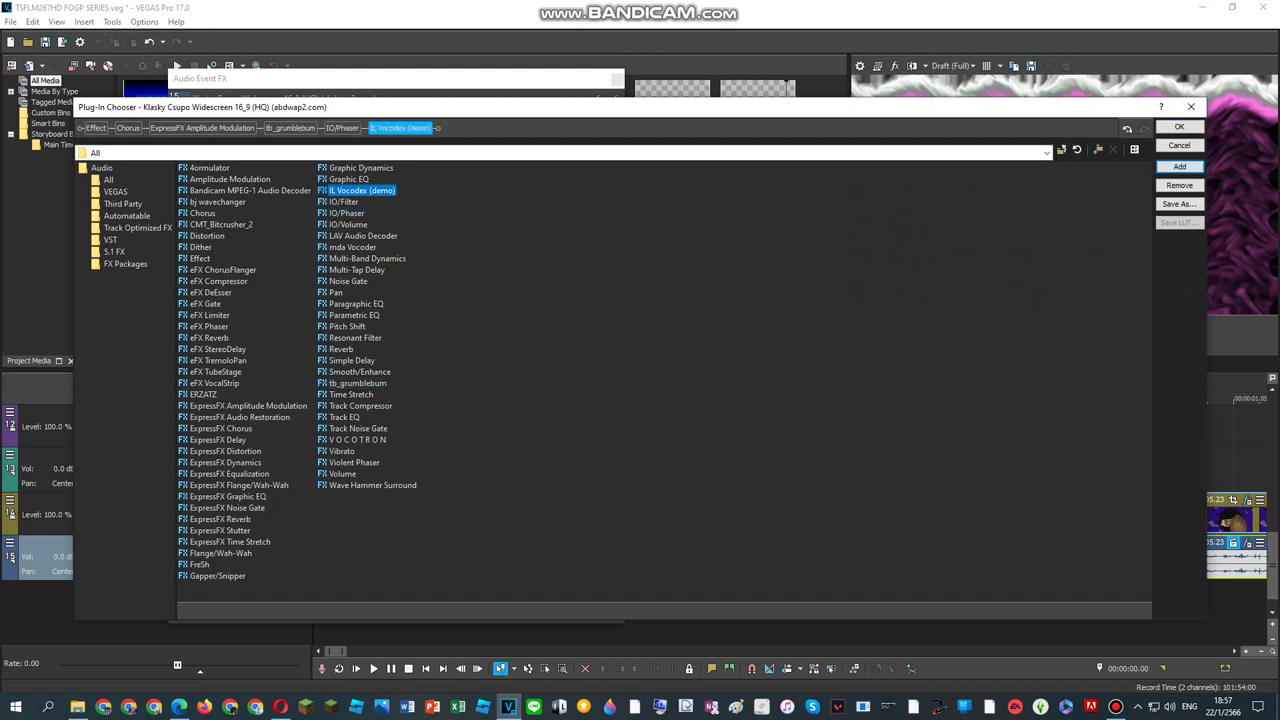
left_click(1179, 127)
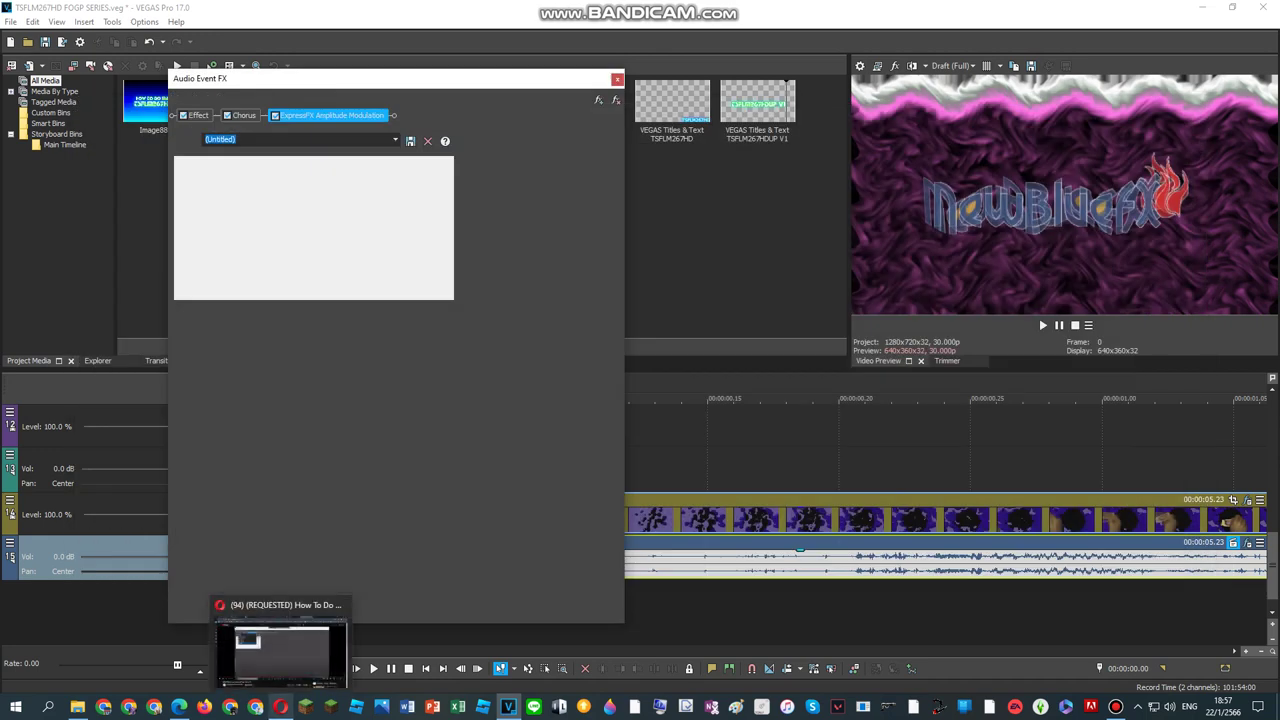
Step: Switch to the reference YouTube tutorial in the browser and skip ahead to its IL Vocodex settings
left_click(280, 707)
key("Right")
key("Right")
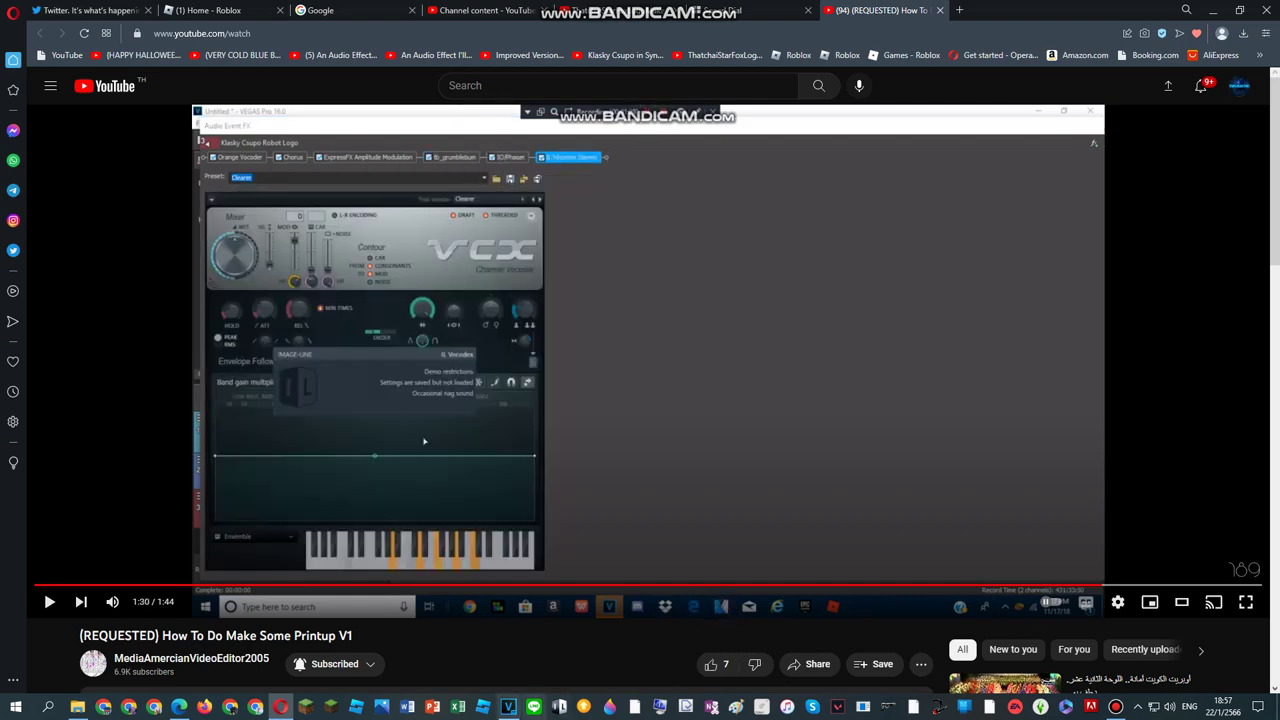
Step: Return to VEGAS Pro, load the Clearer preset in IL Vocodex and raise its band width knob
left_click(508, 707)
left_click(505, 164)
left_click(505, 291)
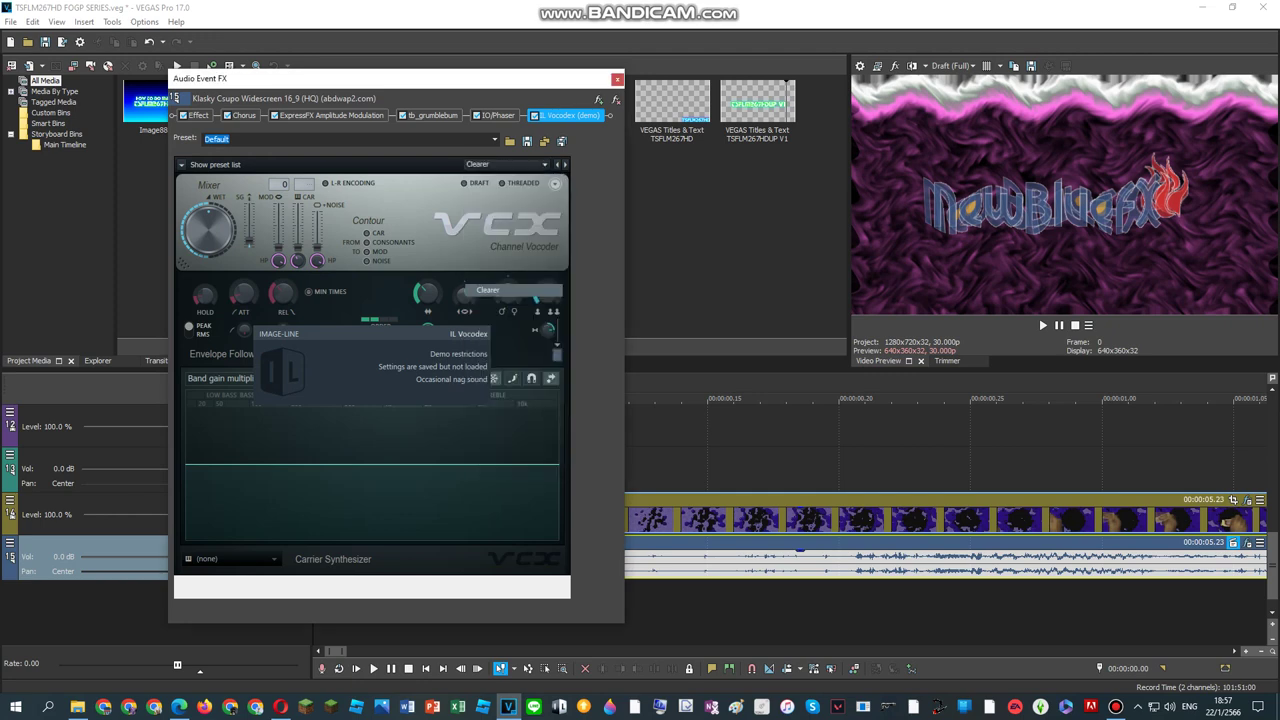
left_click_drag(427, 293, 427, 225)
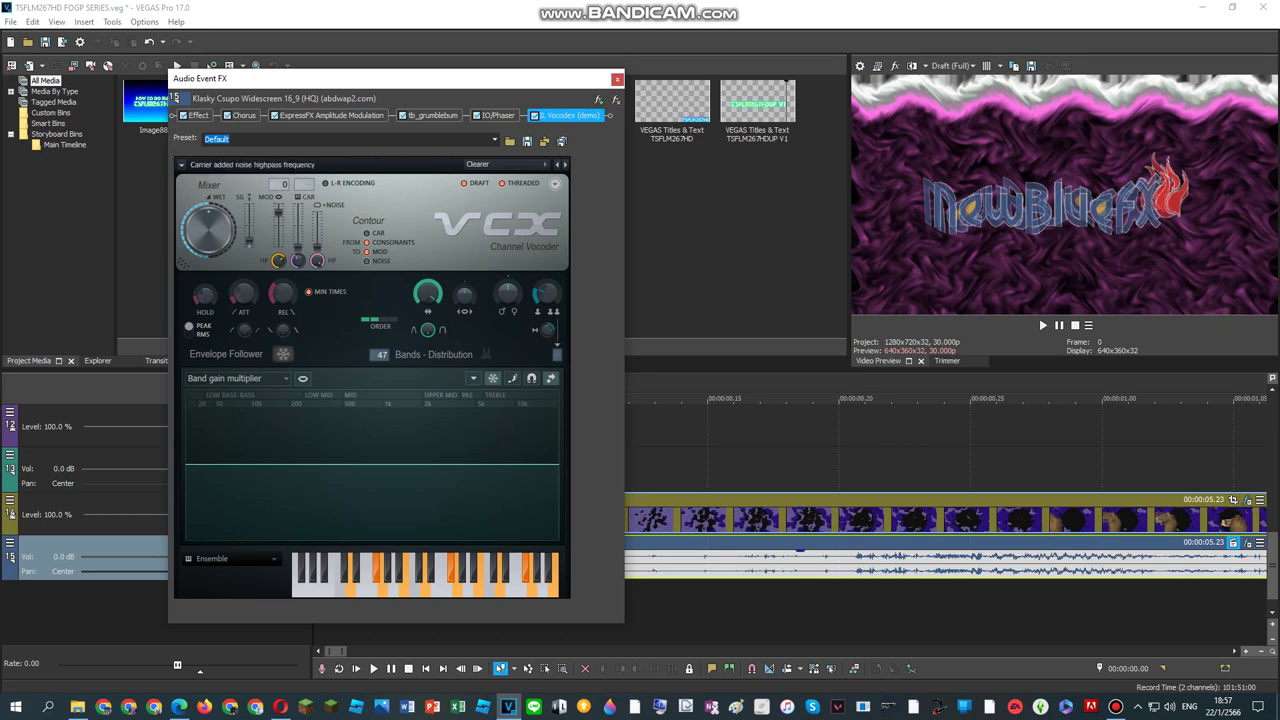
Step: Choose a preset for IO/Phaser, check the tb_grumblebum settings and close the audio event effects
left_click(497, 116)
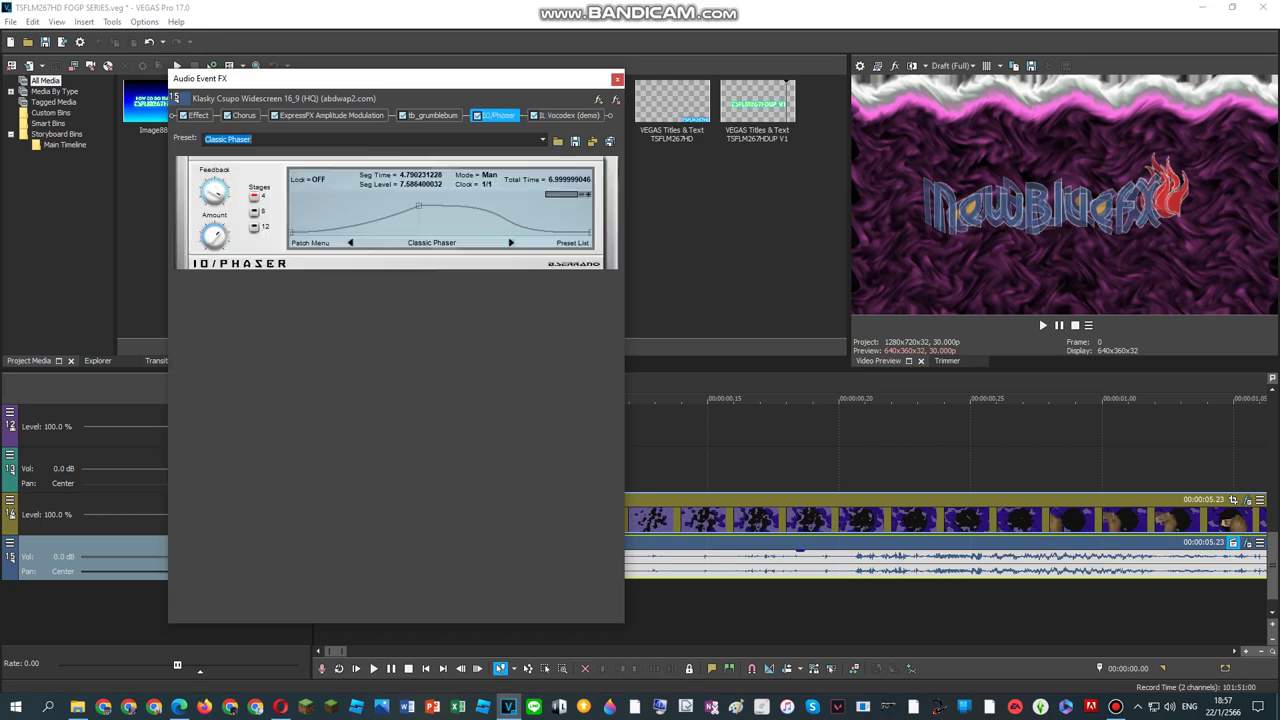
left_click(543, 140)
left_click(480, 177)
left_click(433, 116)
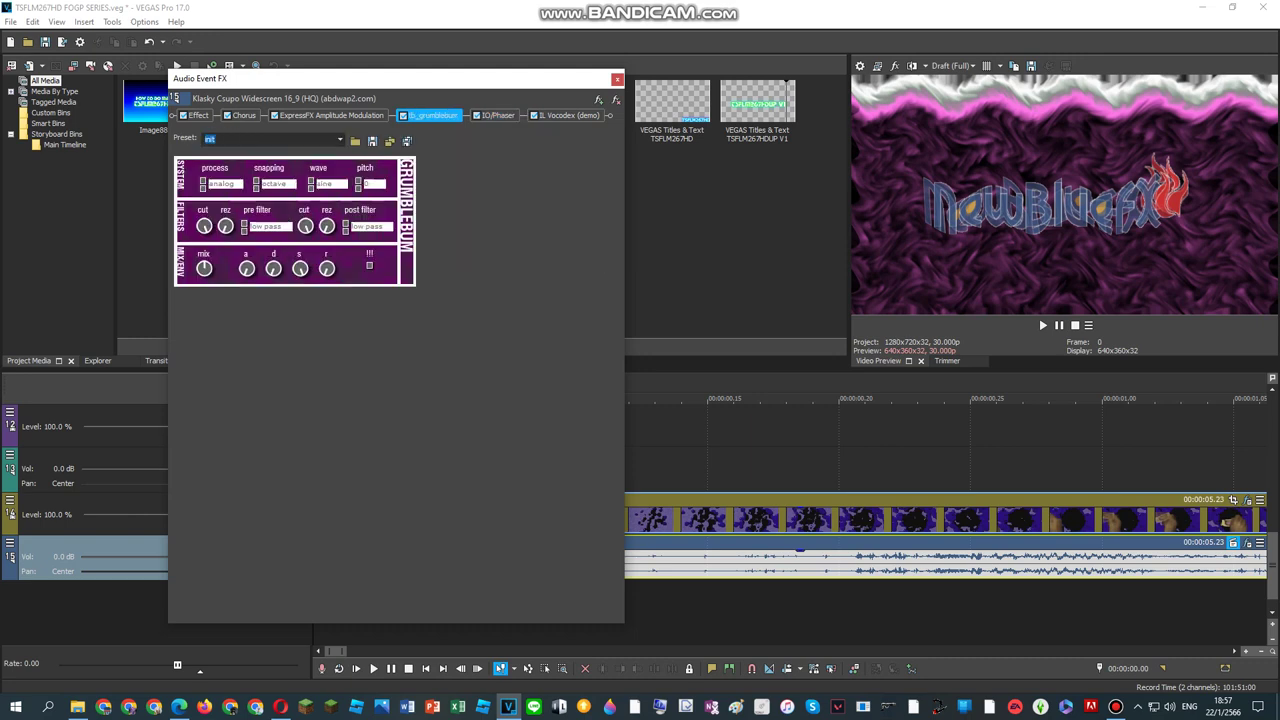
left_click(617, 79)
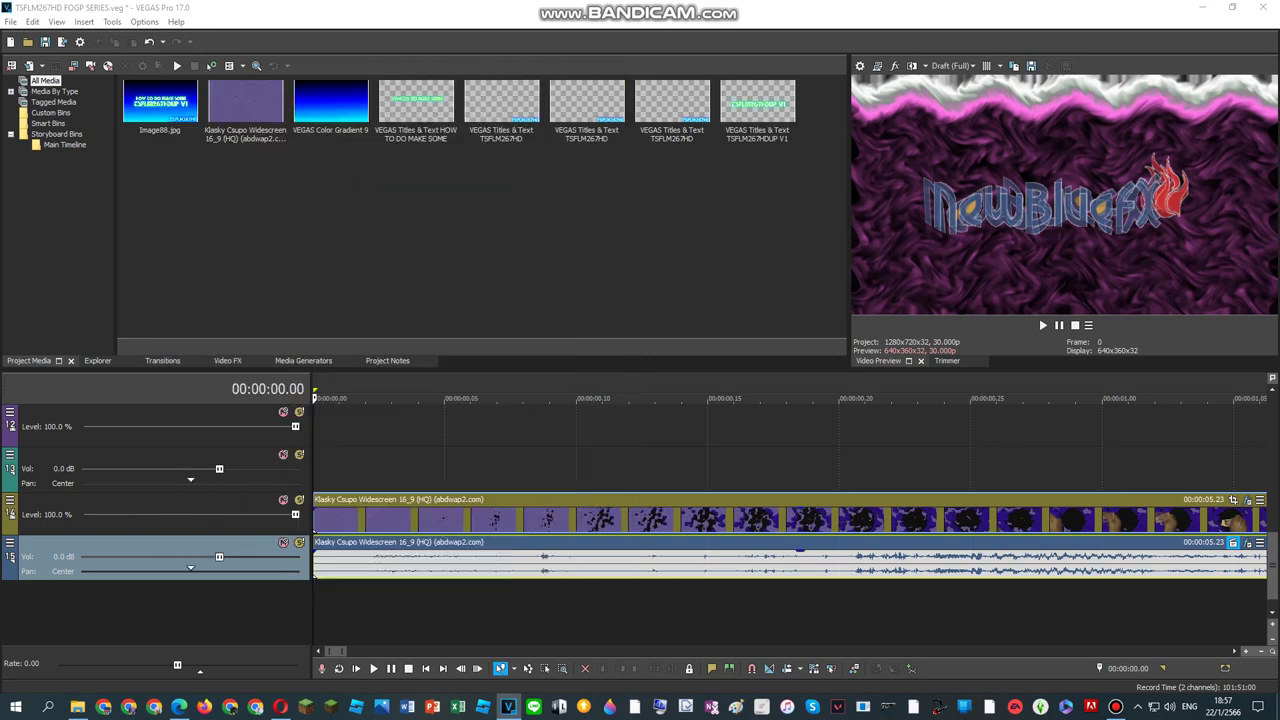
Step: Make a time selection spanning the whole Klasky Csupo clip and play it back
double_click(617, 468)
key("space")
scroll(617, 468, "down", 5)
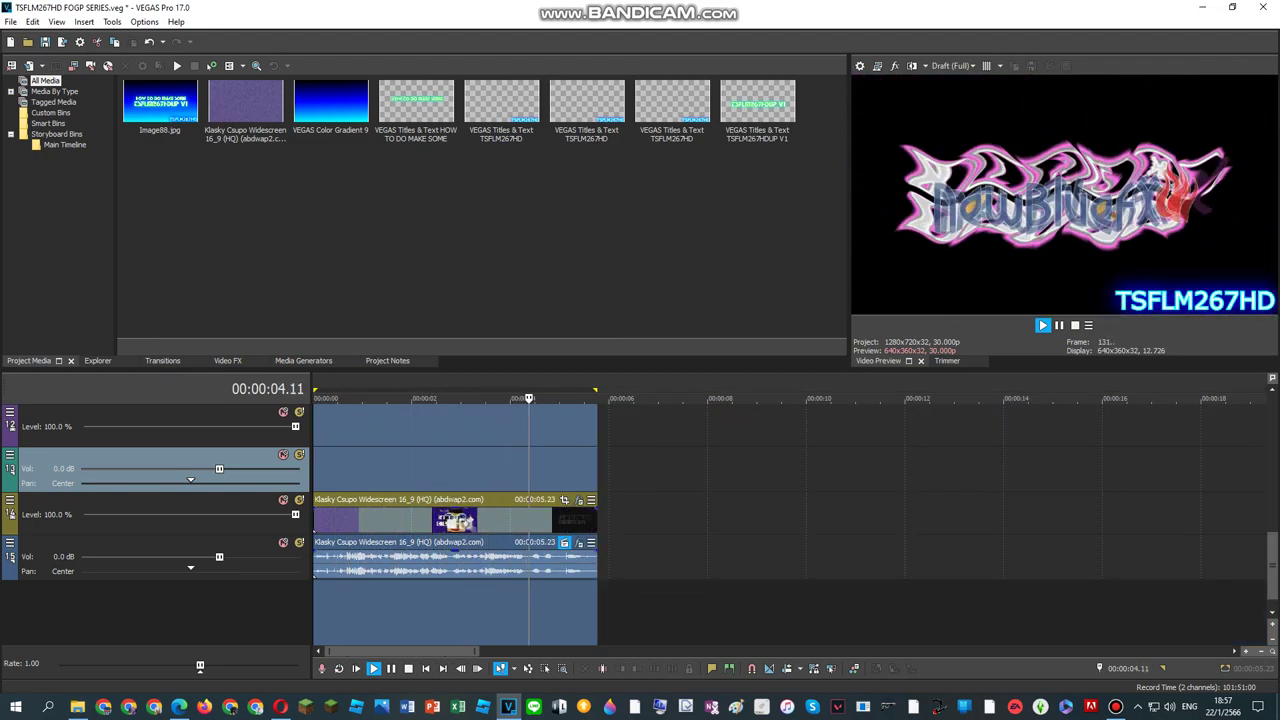
Step: Open the clip's video event effects and load the Printup V1 filter package into the chain
right_click(553, 520)
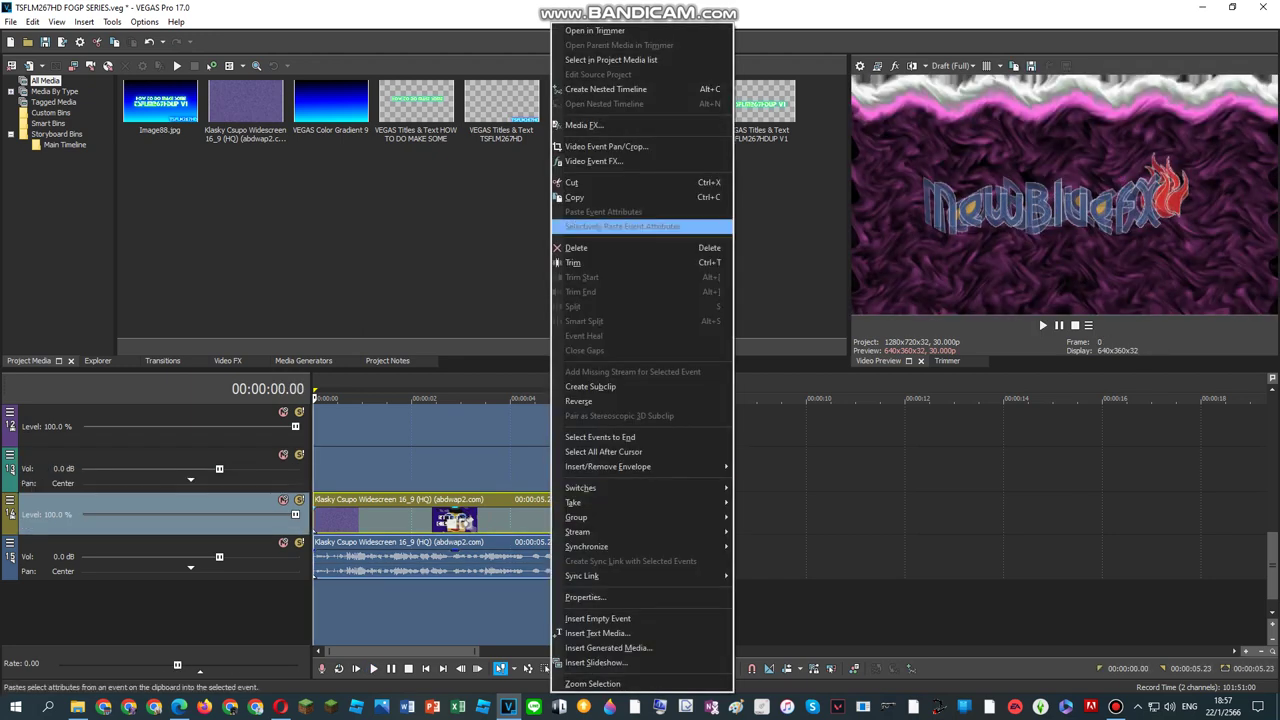
left_click(593, 161)
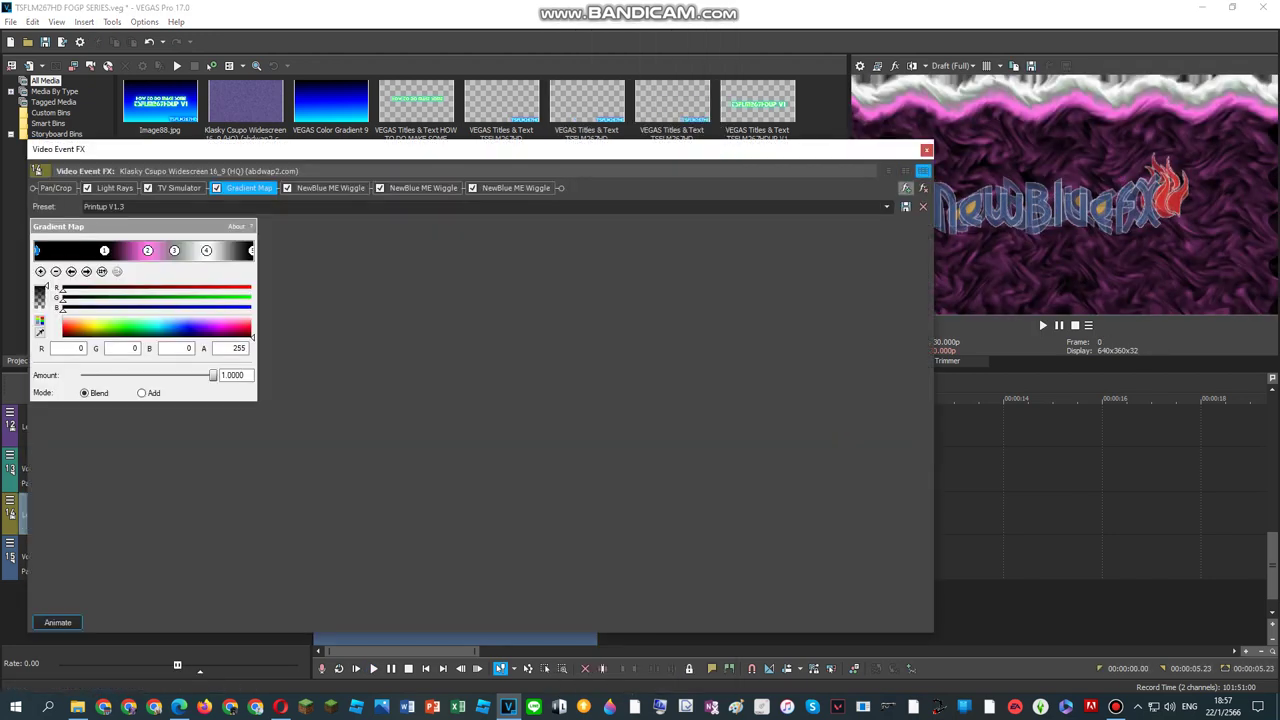
left_click(886, 207)
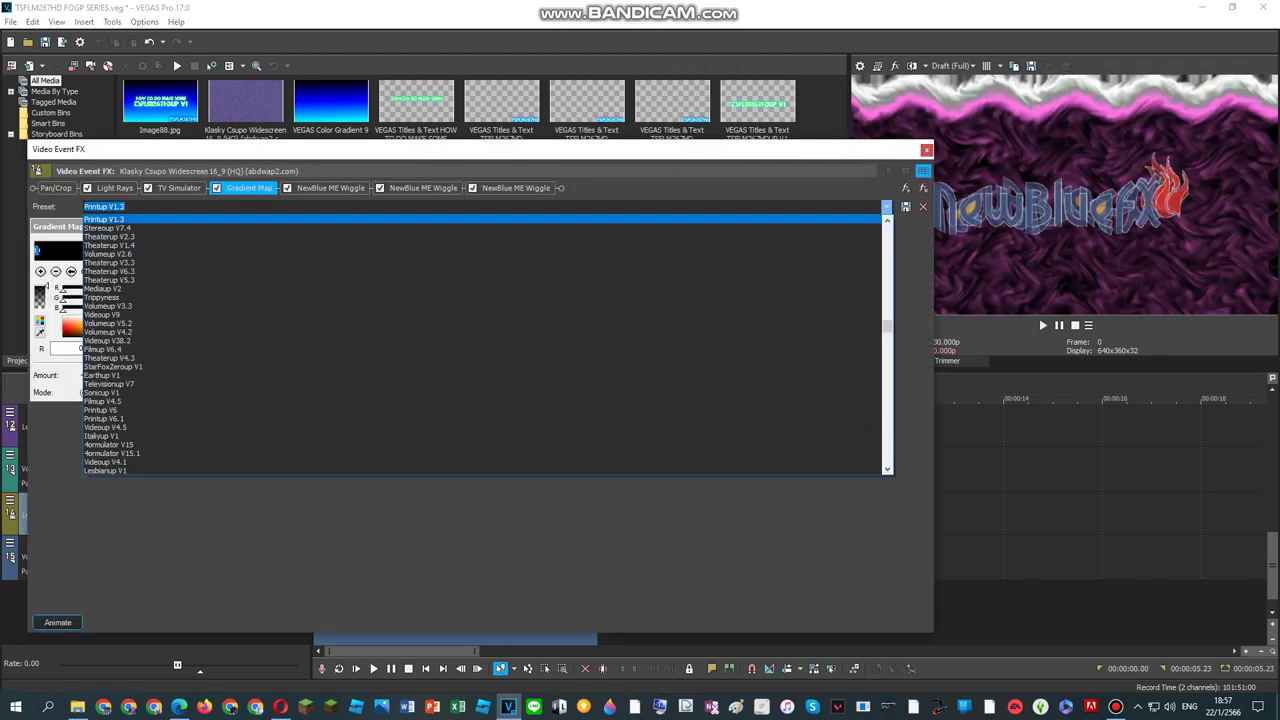
left_click(906, 188)
mouse_move(1116, 706)
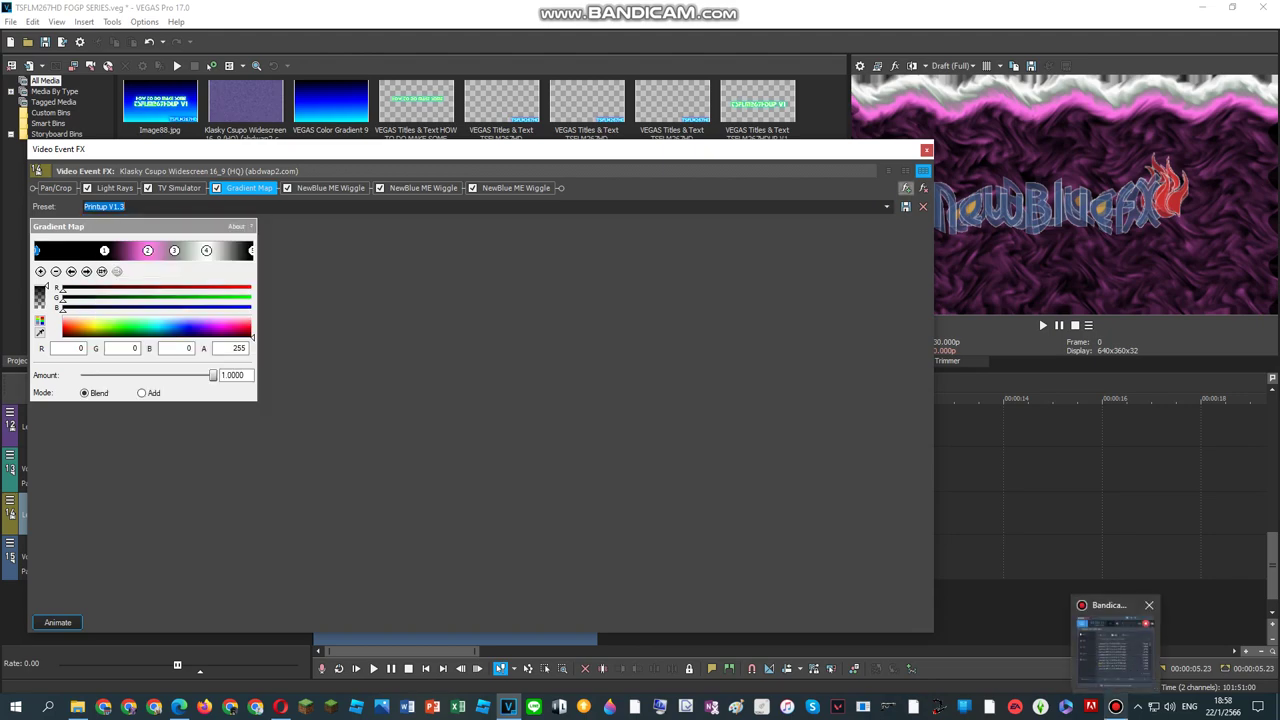
mouse_move(1112, 640)
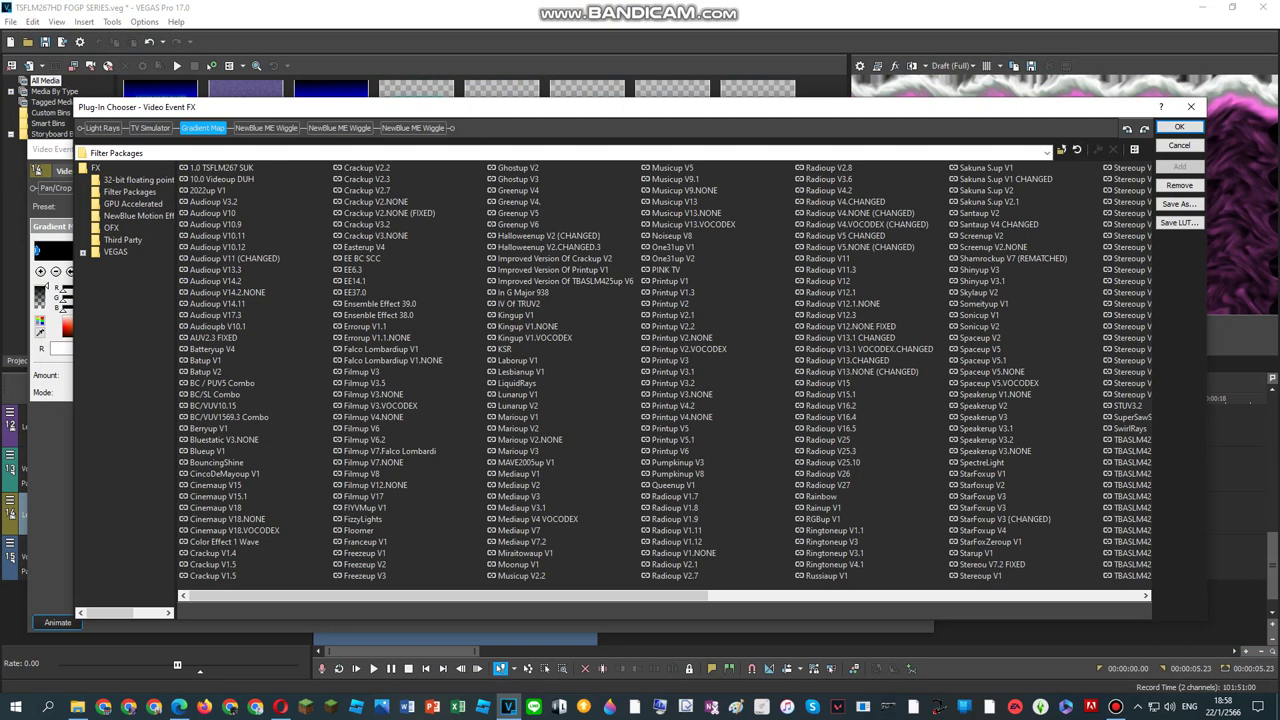
double_click(670, 281)
left_click(1180, 127)
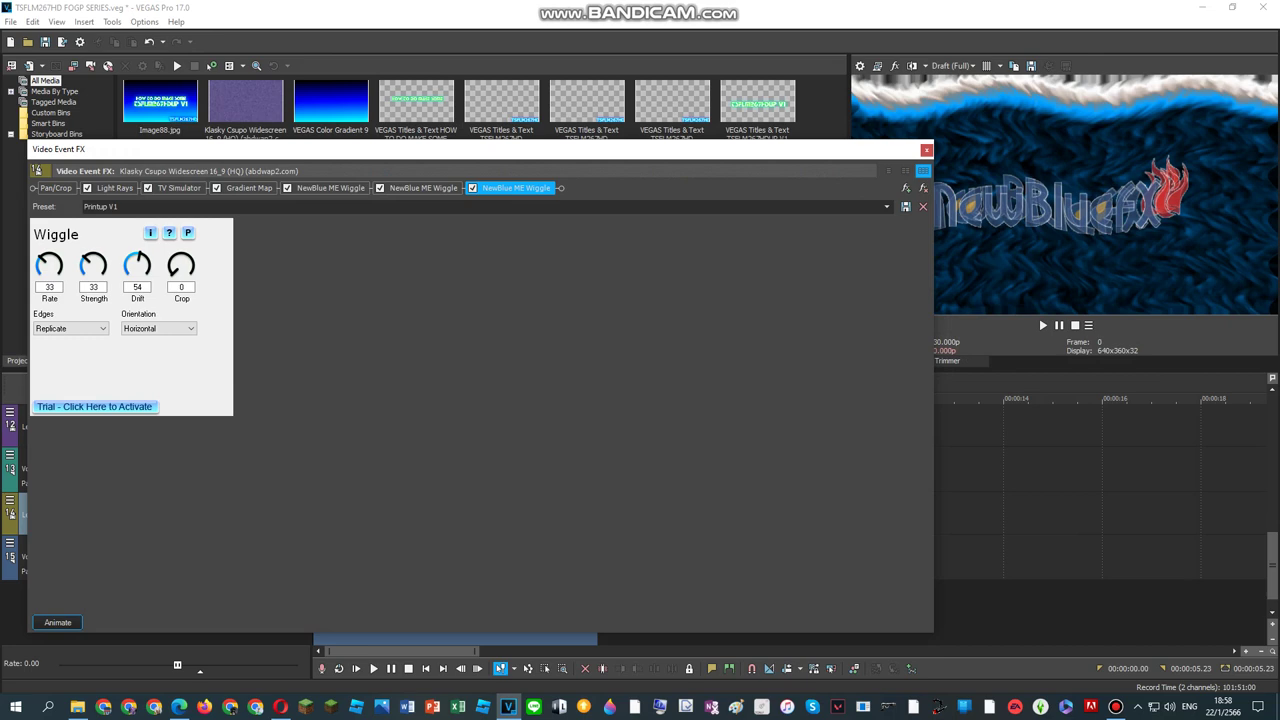
Step: Apply the Printup V1.2 preset to the clip's Gradient Map effect
left_click(886, 206)
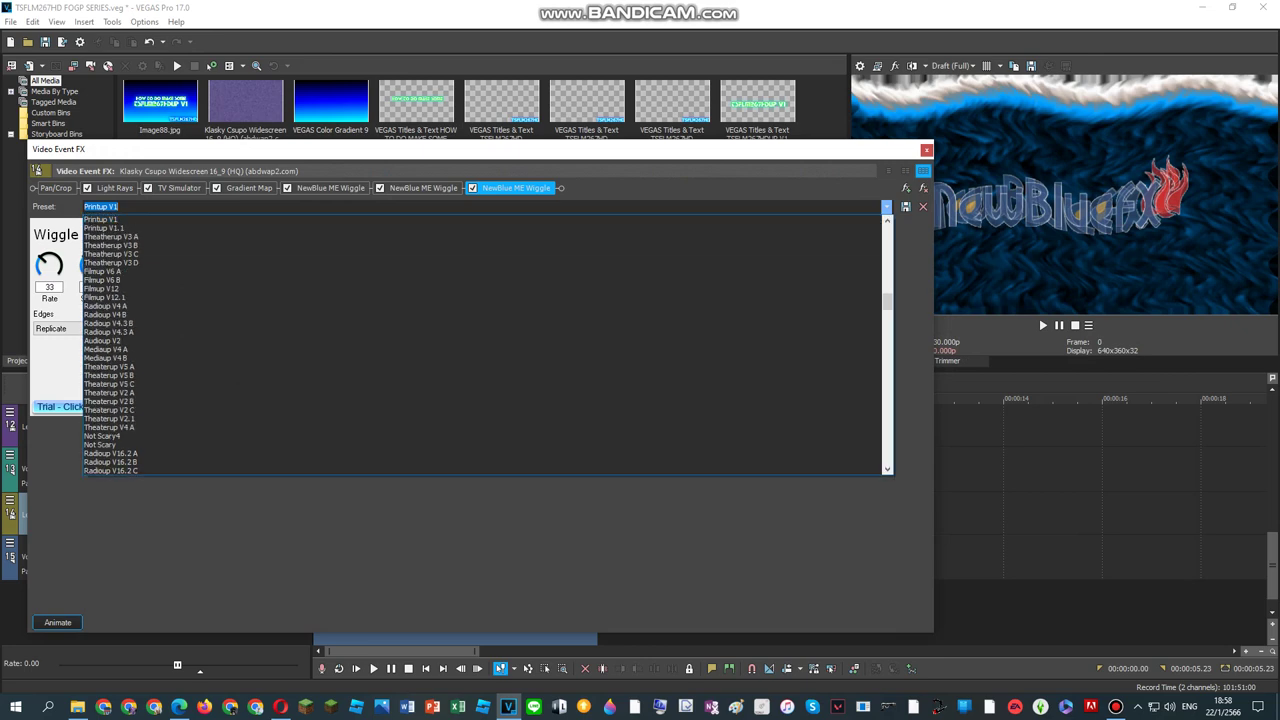
left_click(248, 188)
left_click(248, 188)
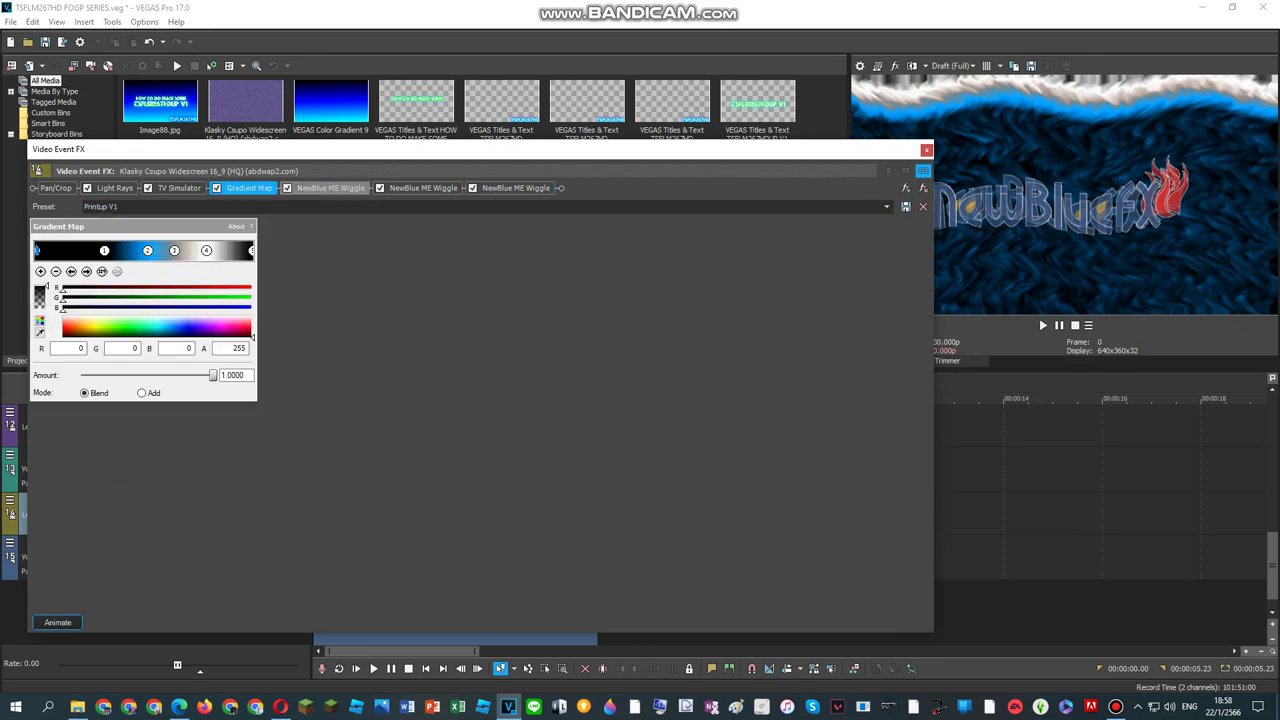
left_click(886, 206)
left_click(886, 206)
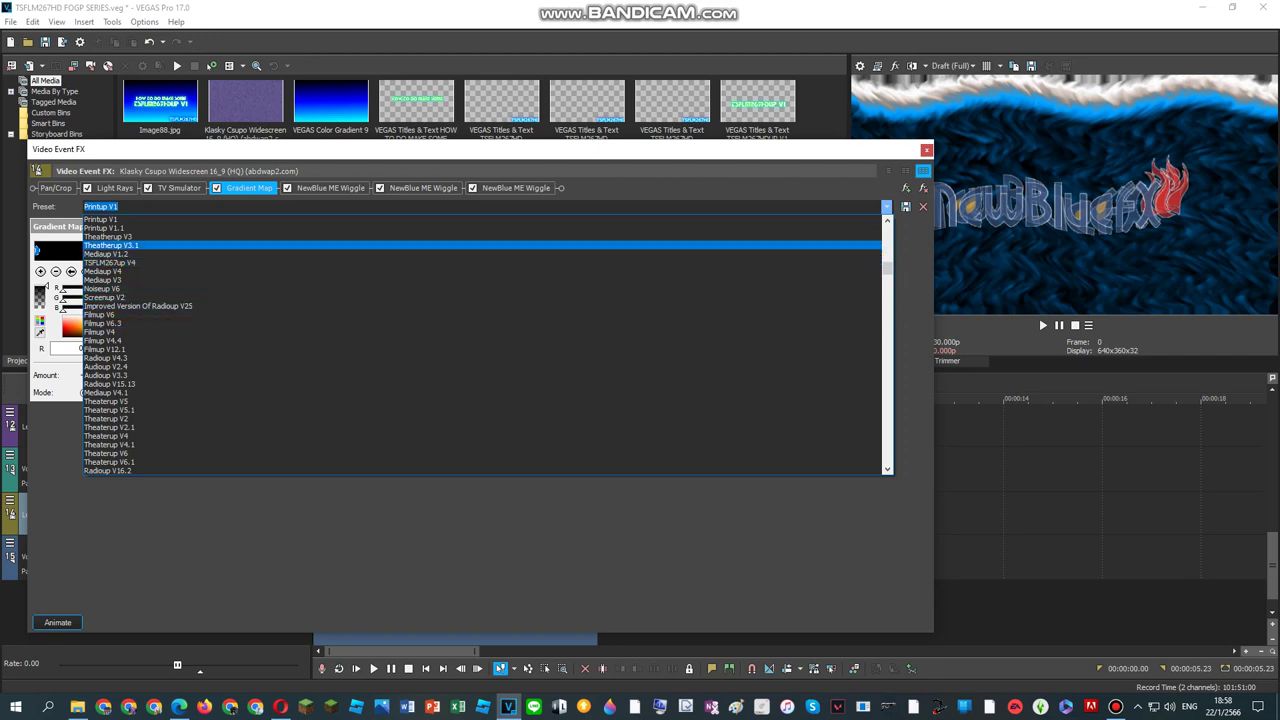
scroll(480, 340, "down", 3)
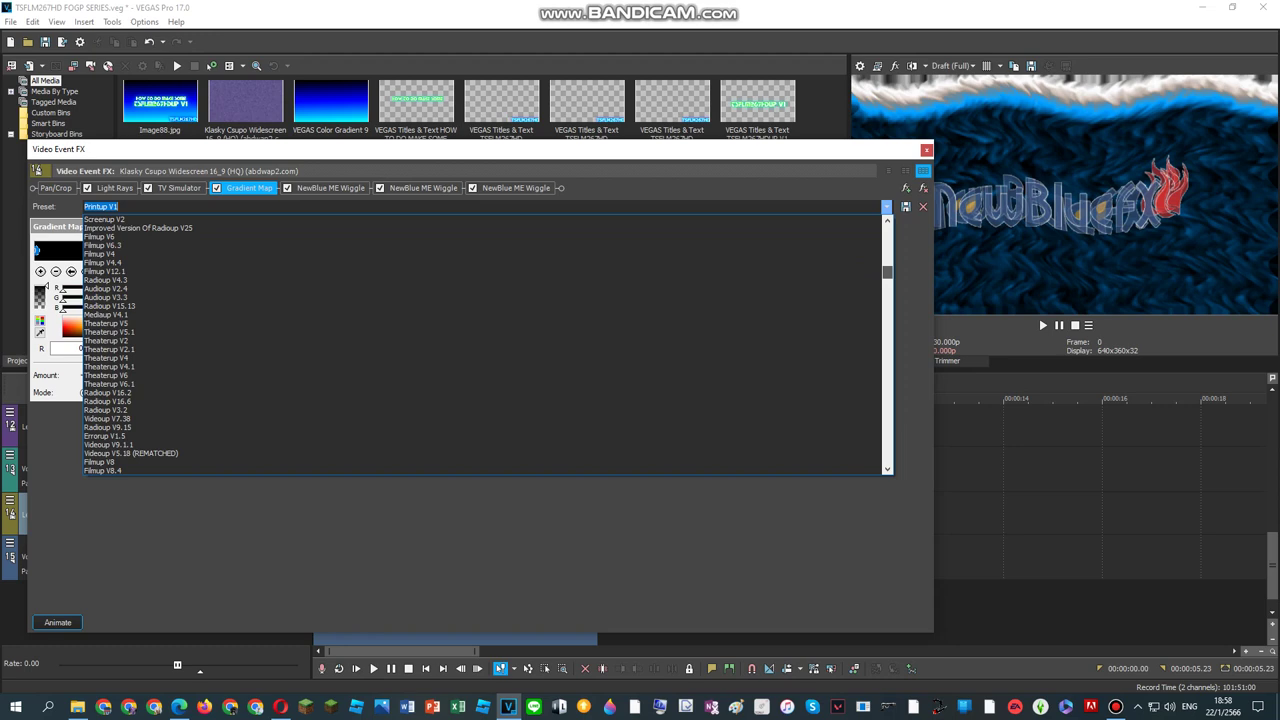
scroll(485, 345, "down", 3)
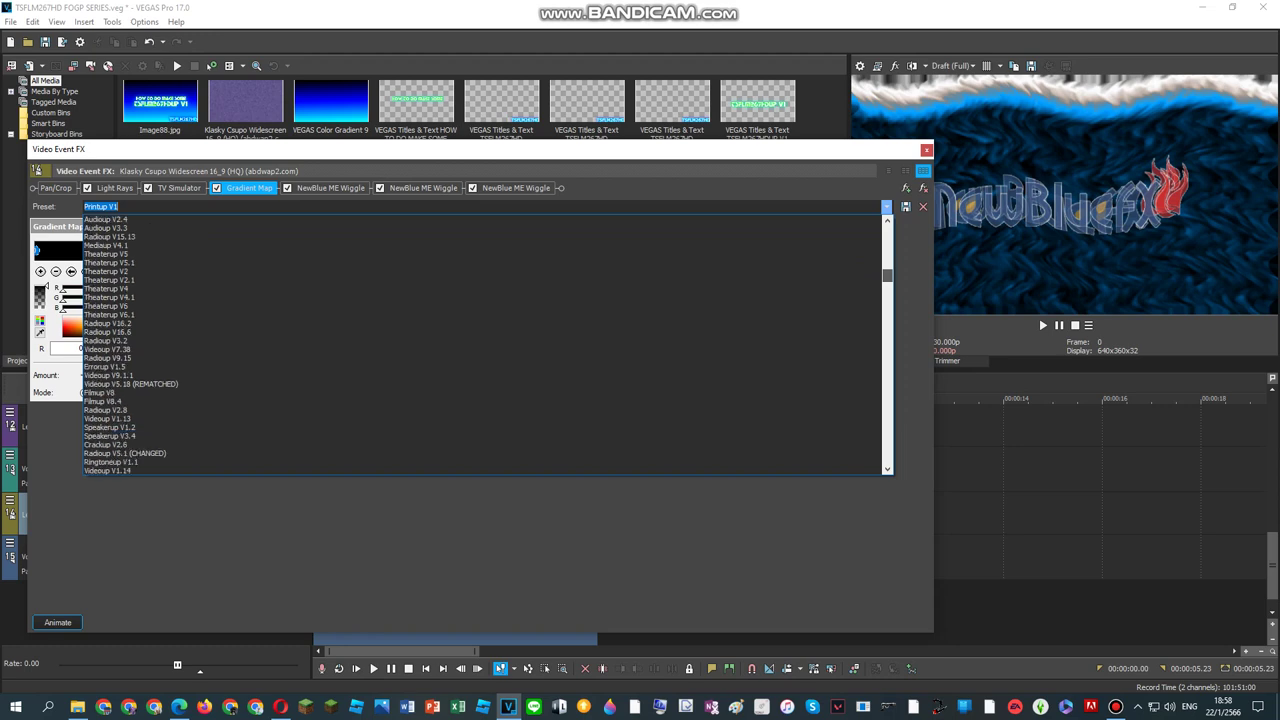
scroll(485, 345, "down", 2)
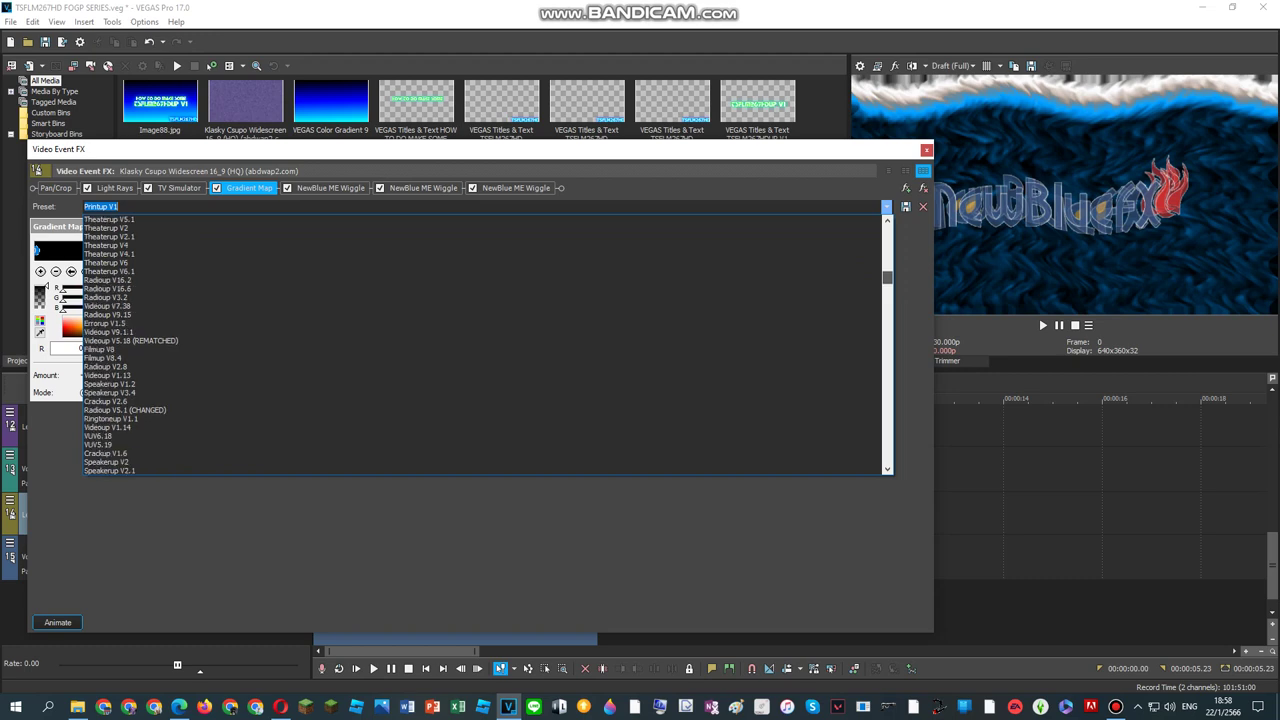
scroll(485, 345, "down", 2)
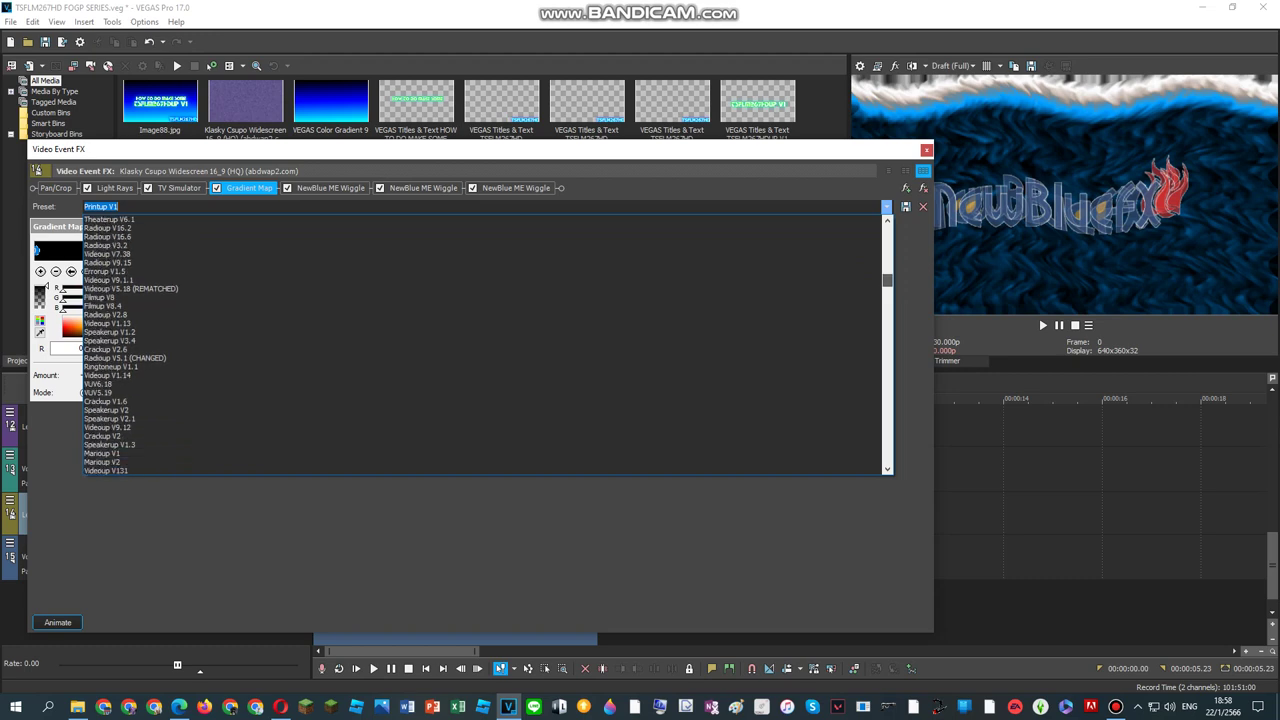
scroll(485, 345, "down", 5)
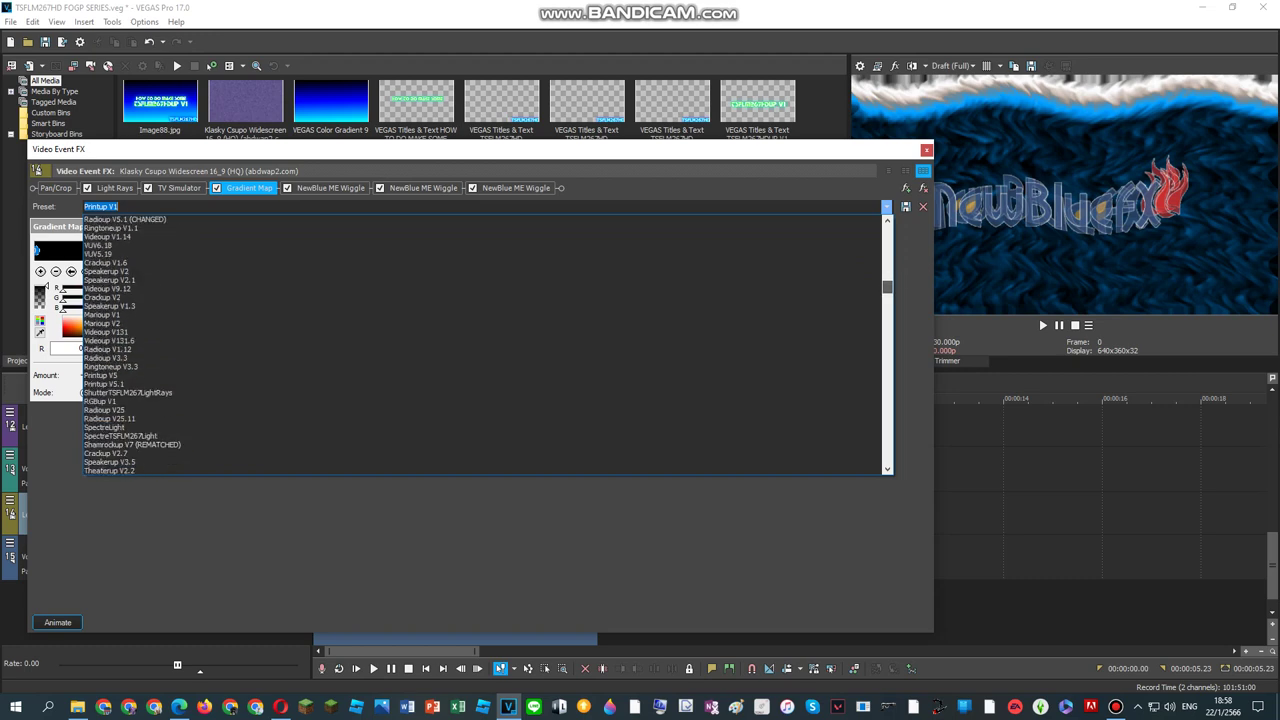
scroll(485, 345, "down", 4)
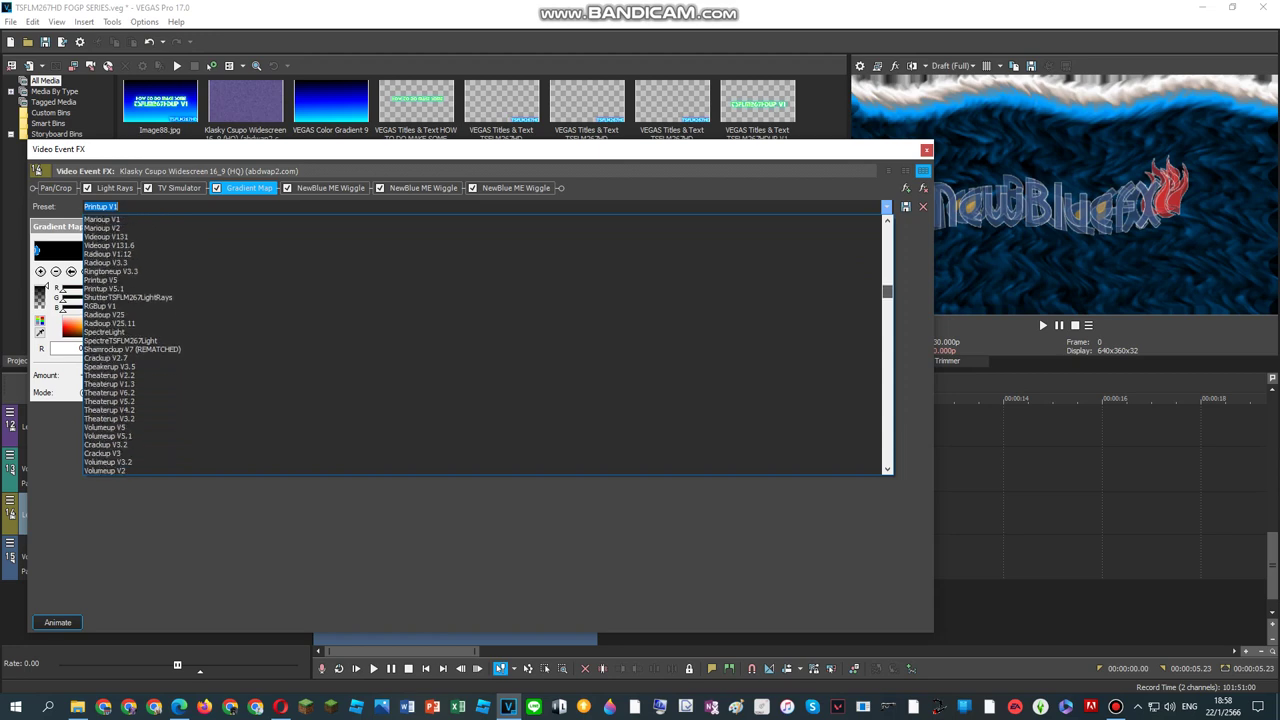
scroll(485, 345, "down", 1)
scroll(485, 345, "down", 8)
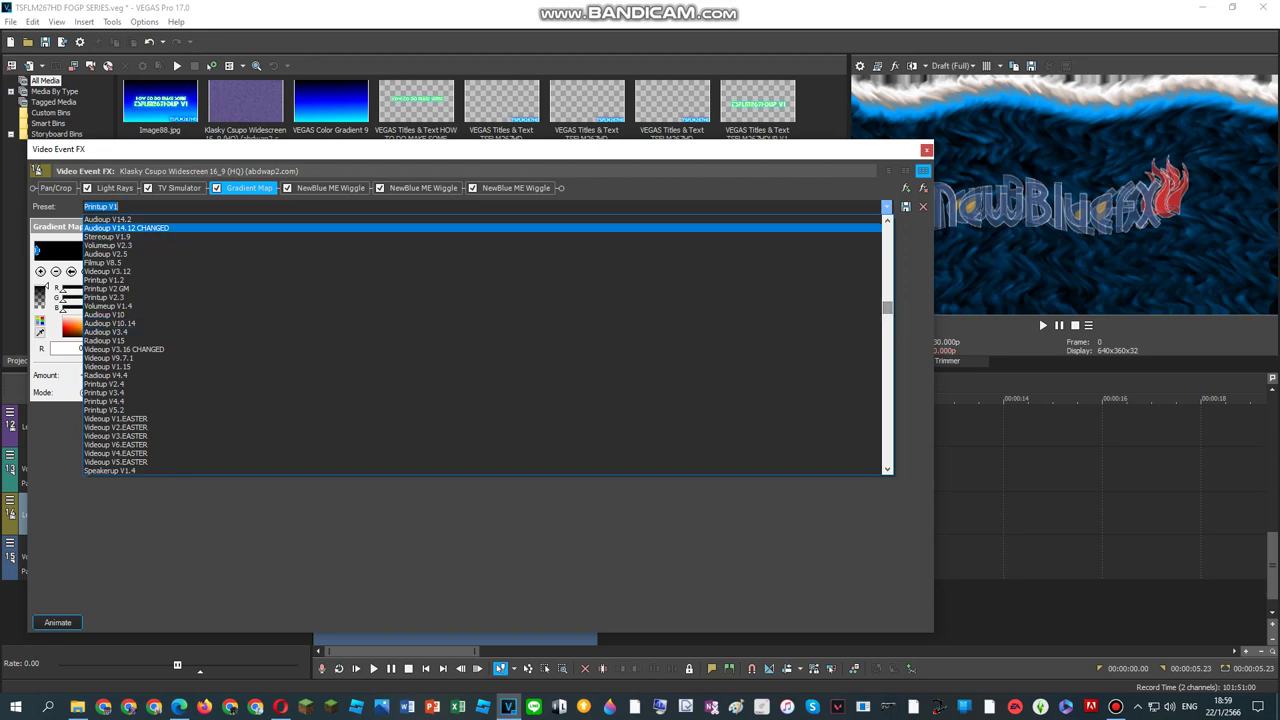
left_click(104, 280)
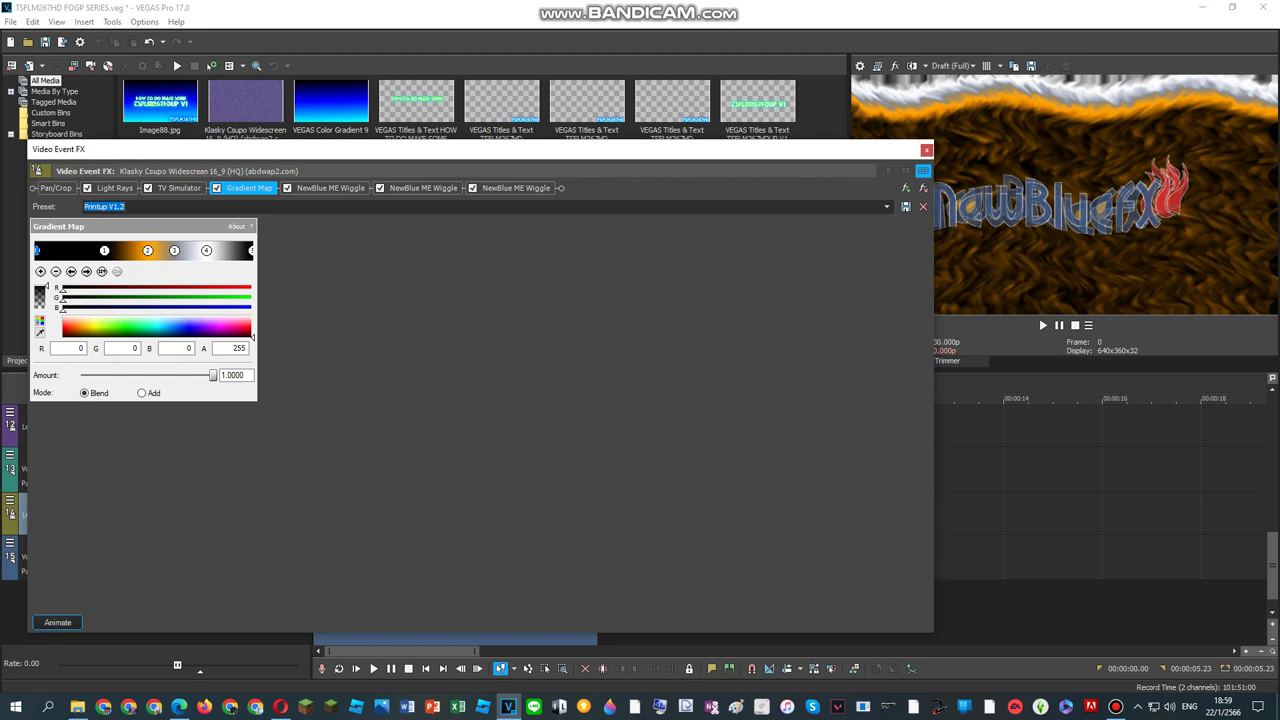
Step: Step through the Gradient Map's colour points and close the video event effects
left_click(126, 207)
left_click(87, 272)
left_click(87, 272)
left_click(87, 272)
left_click(87, 272)
left_click(87, 272)
left_click(87, 272)
left_click(926, 150)
Step: Open the clip's audio event effects at IL Vocodex and play the clip to preview the finished effect
right_click(546, 562)
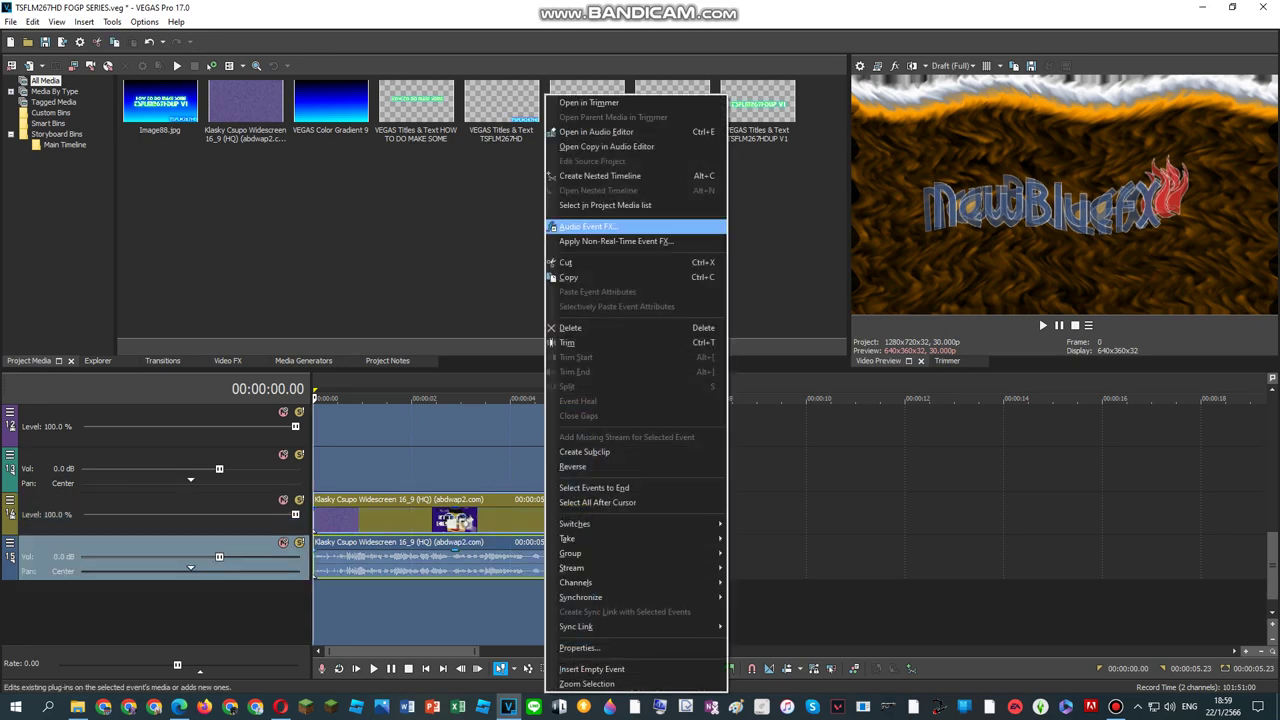
left_click(588, 227)
left_click(562, 116)
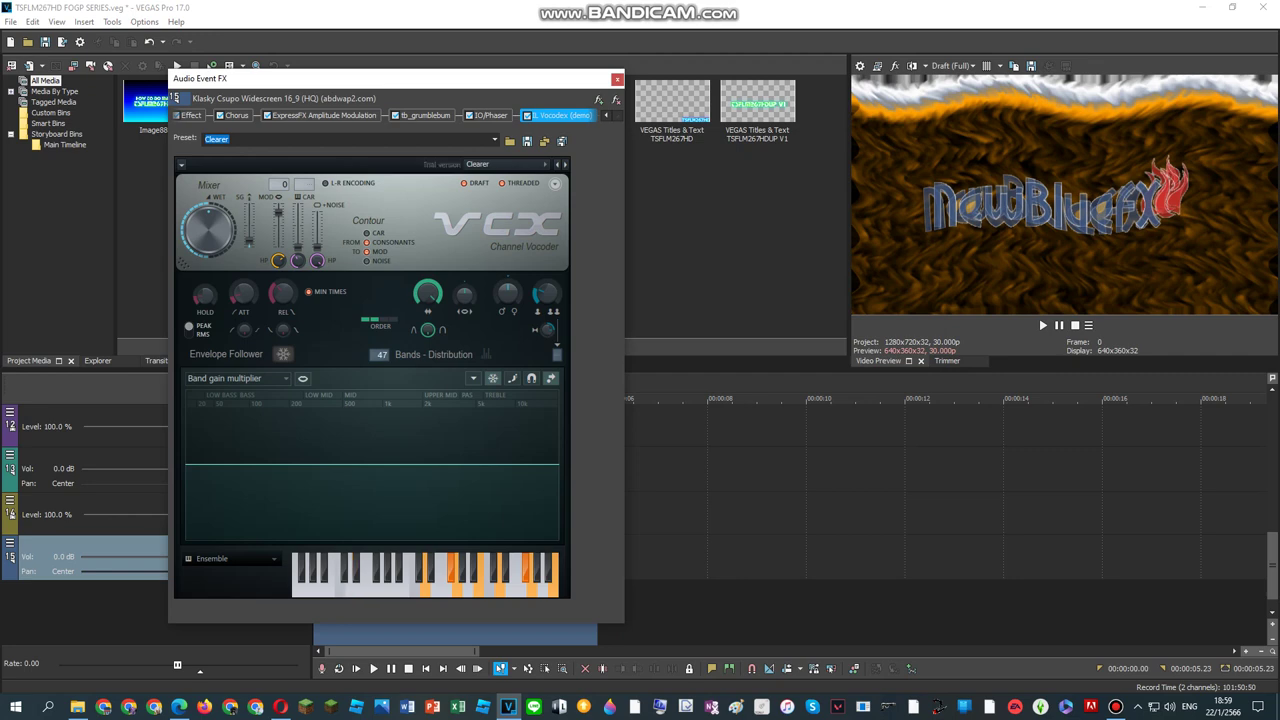
key("space")
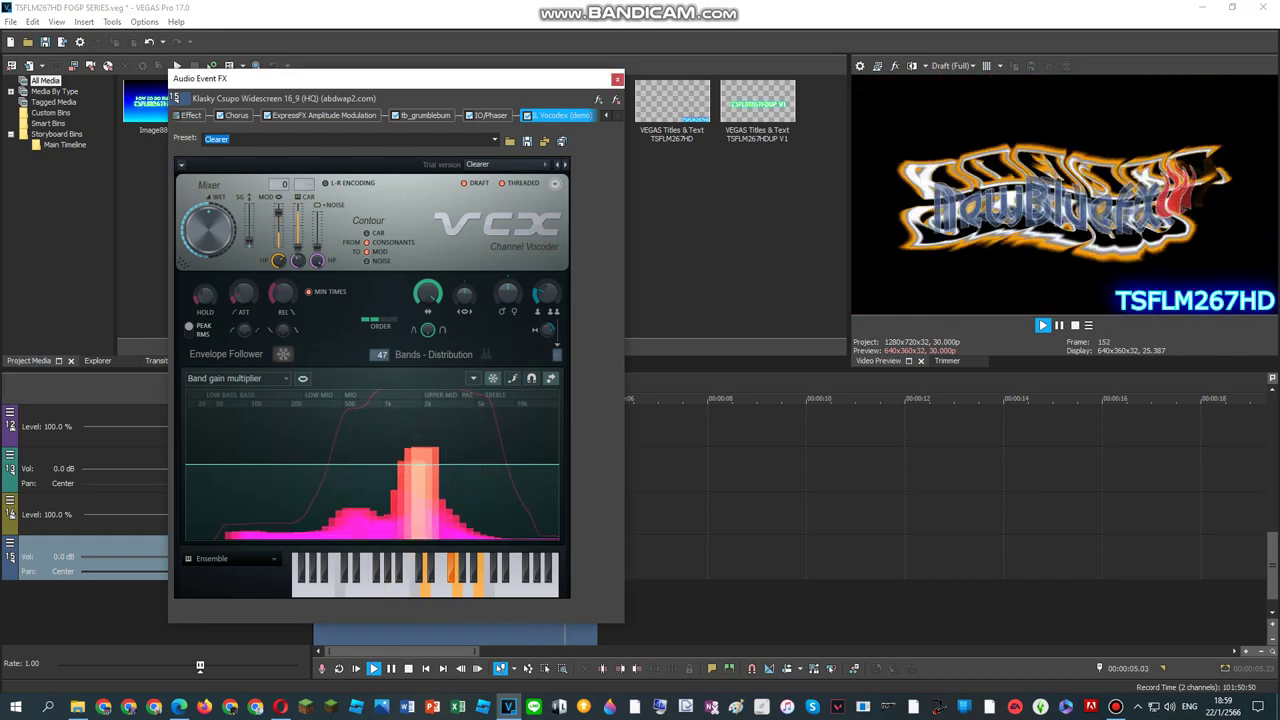
key("space")
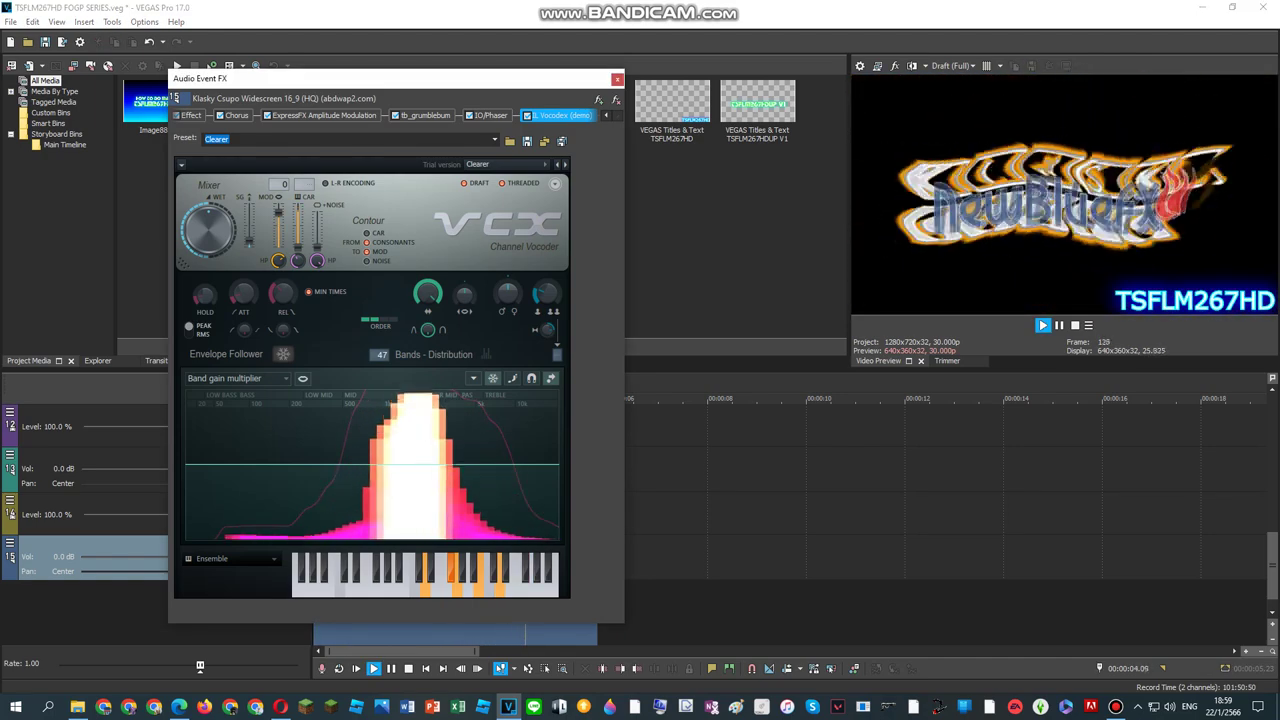
key("space")
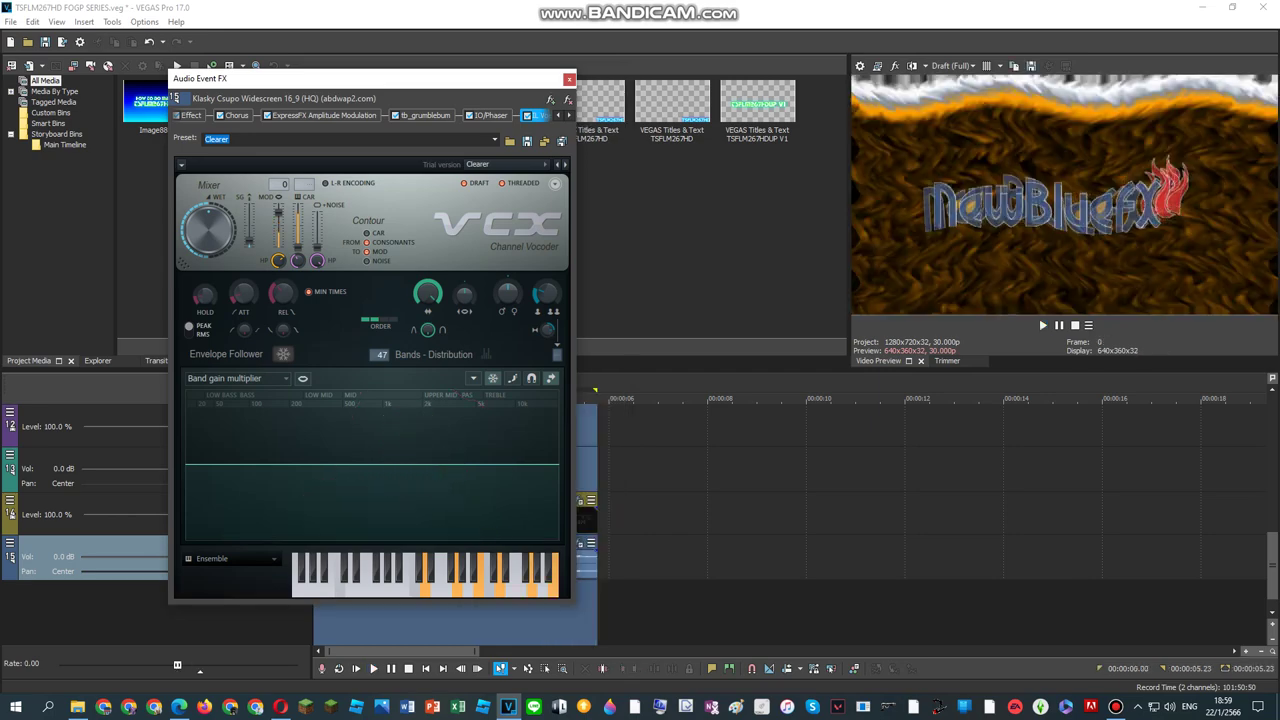
key("space")
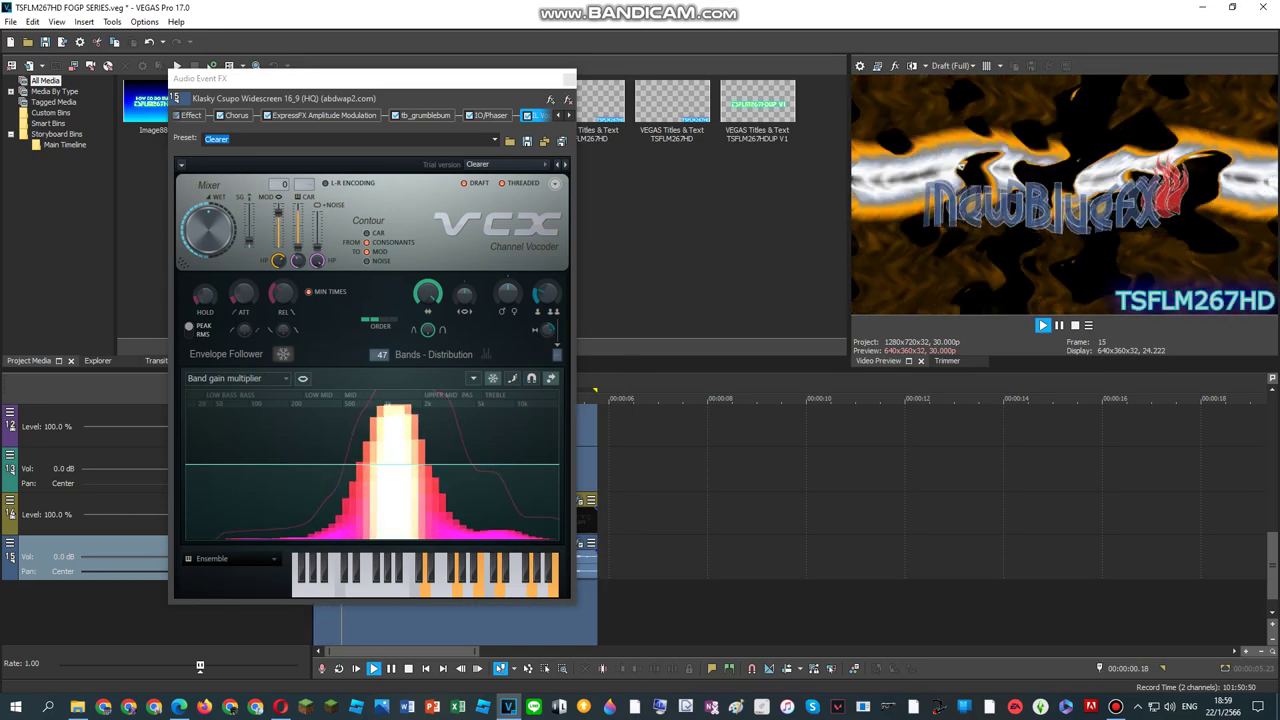
Step: Replay the clip to preview the Printup V1.2 look together with its audio effects, and stop playback
left_click(175, 97)
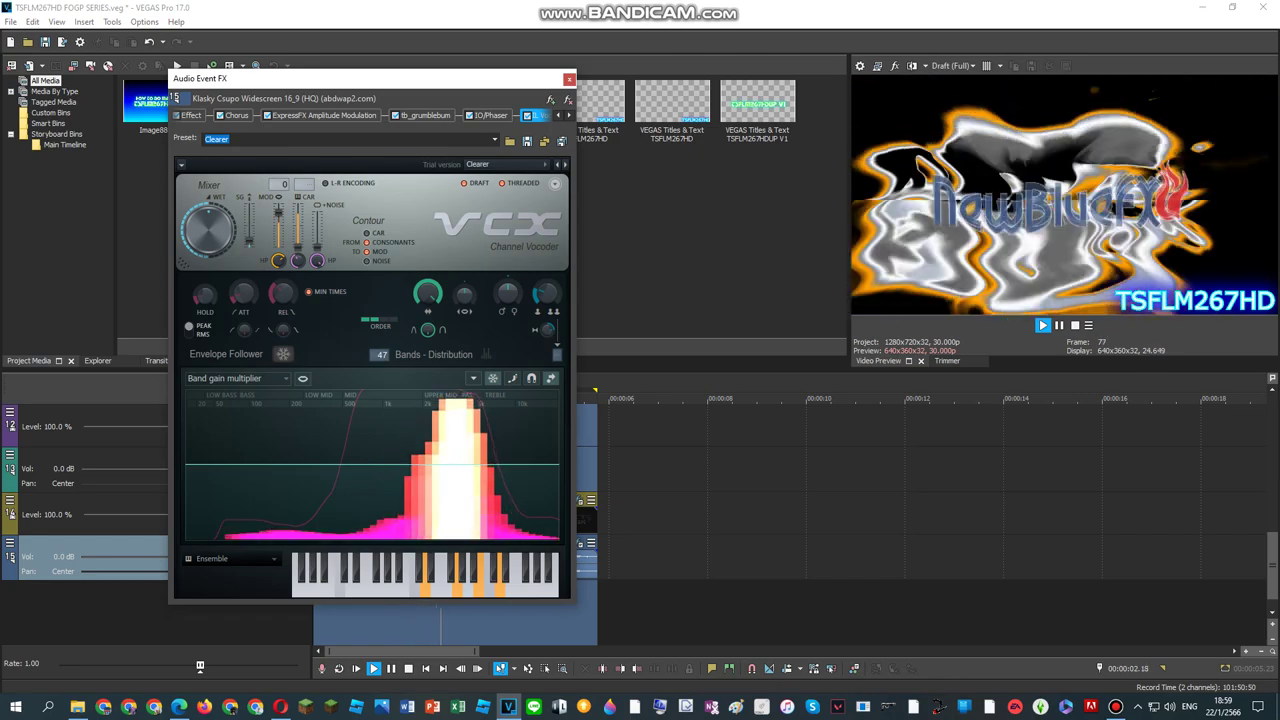
double_click(587, 565)
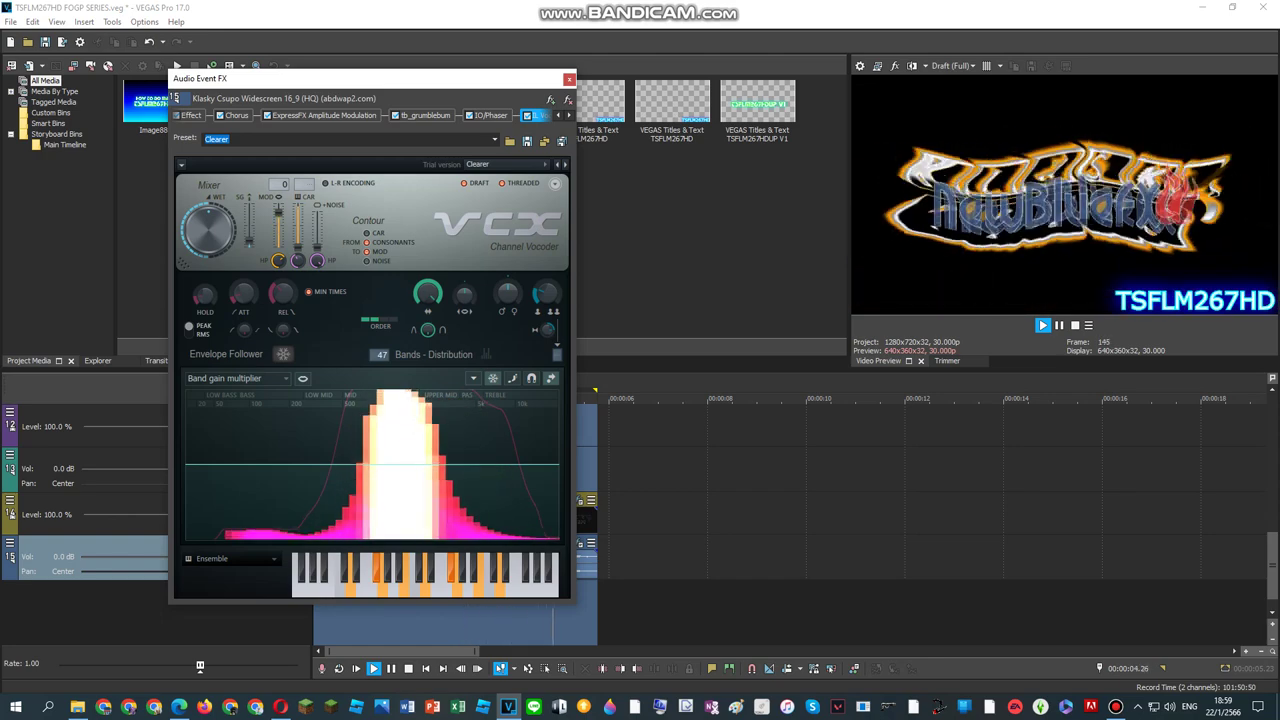
key("space")
key("space")
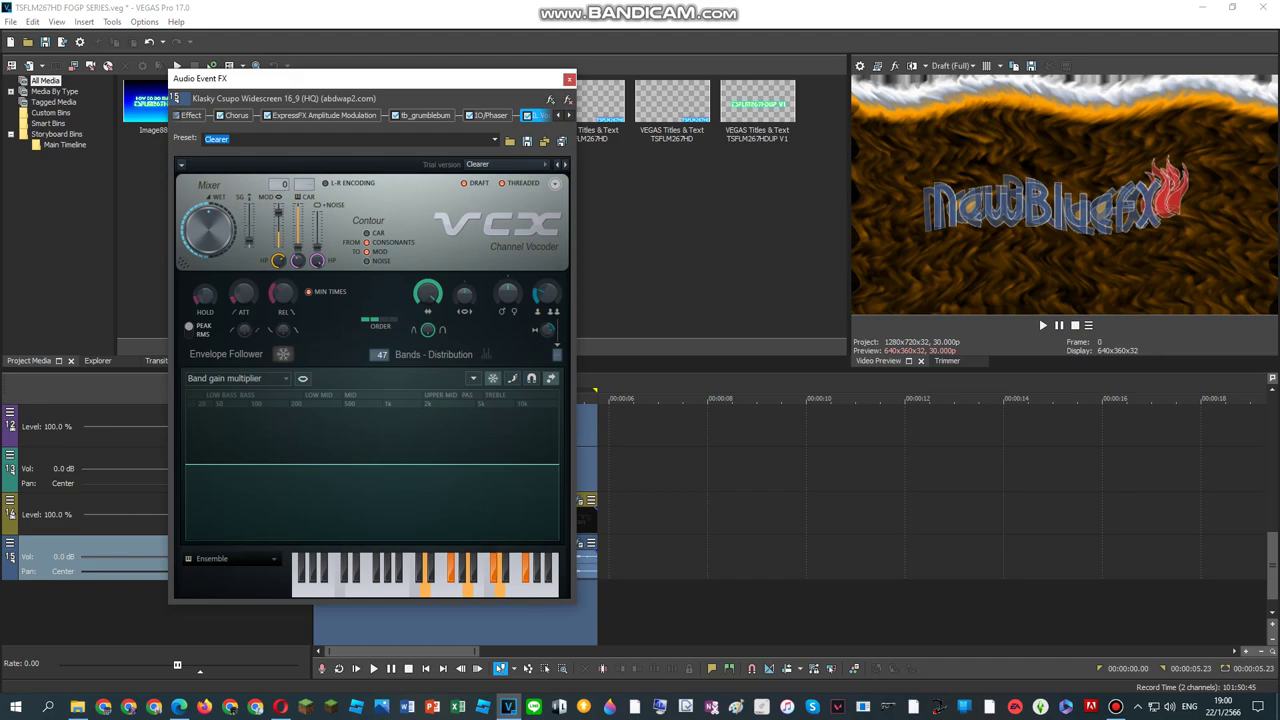
left_click(1041, 322)
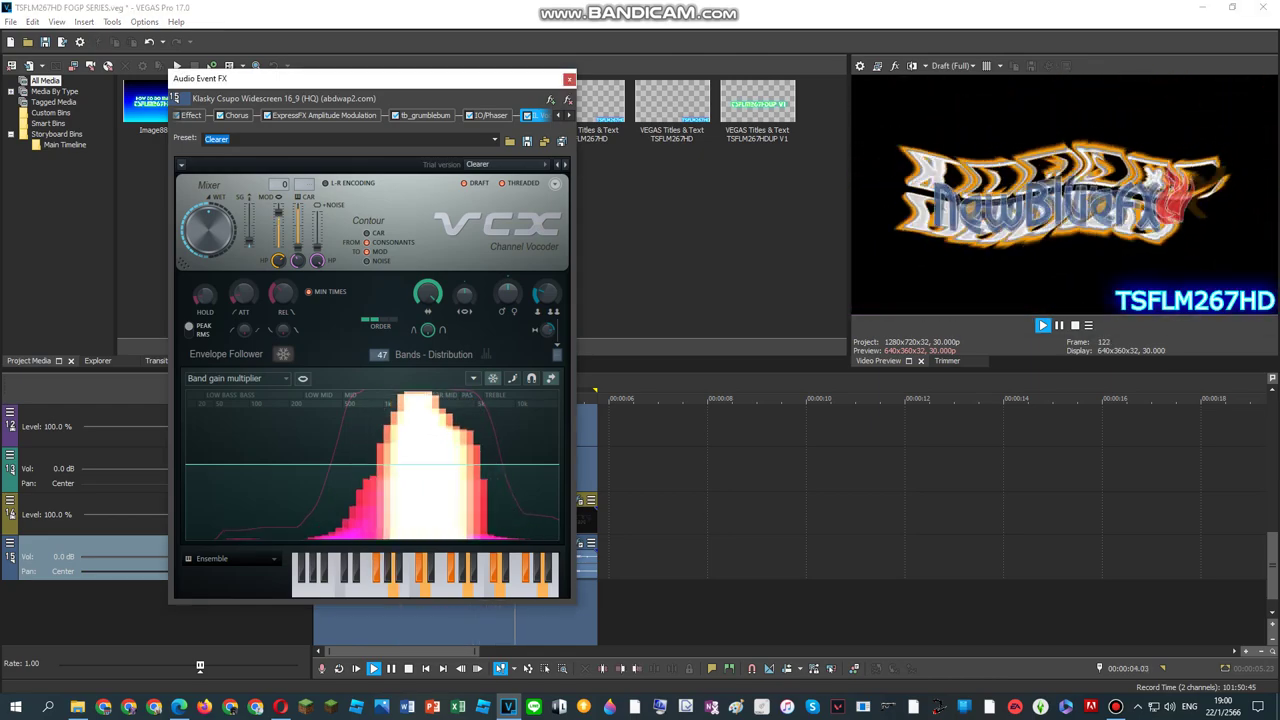
key("space")
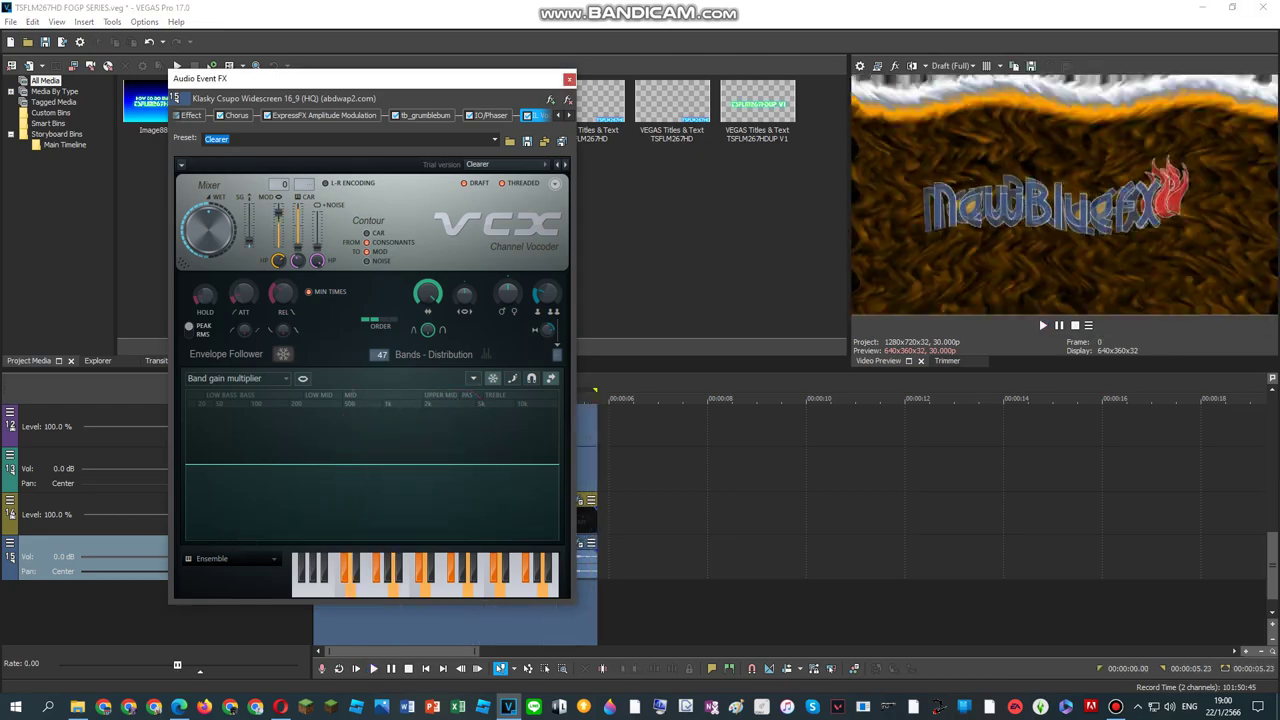
Step: Apply the Printup V1.4 preset to the Gradient Map in the clip's video event effects and close the effects window
right_click(588, 520)
left_click(628, 162)
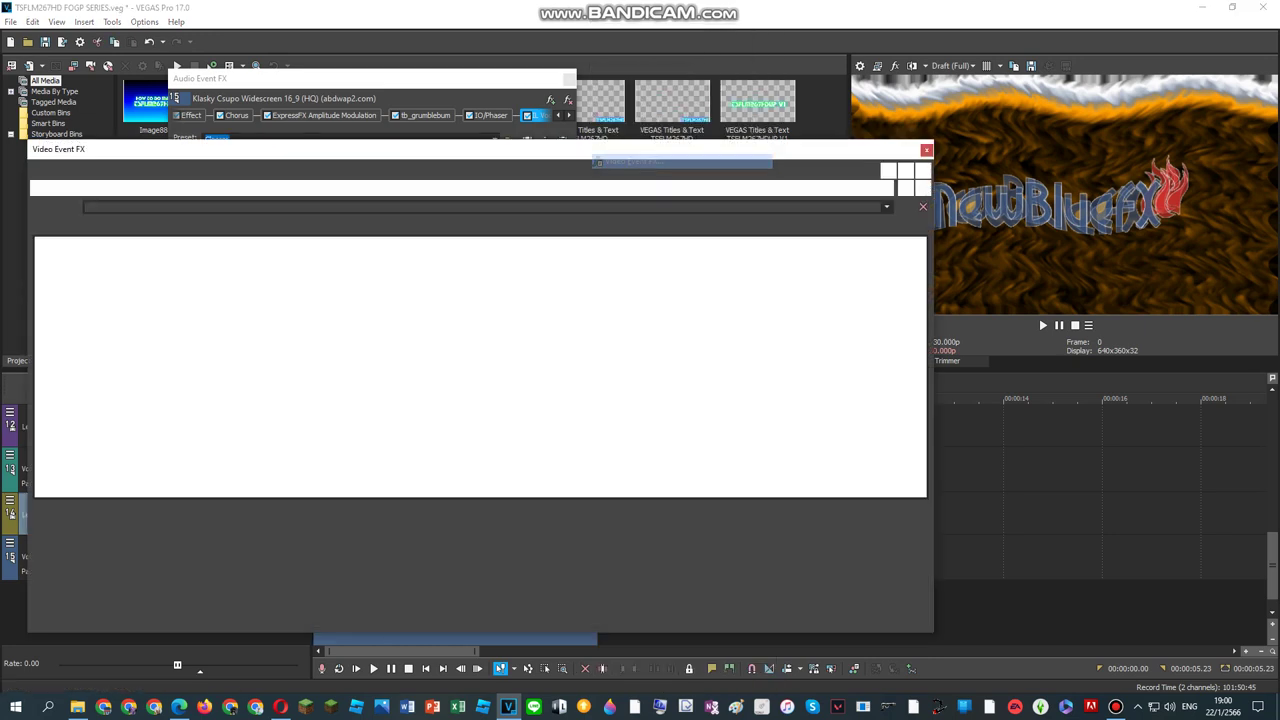
left_click(886, 207)
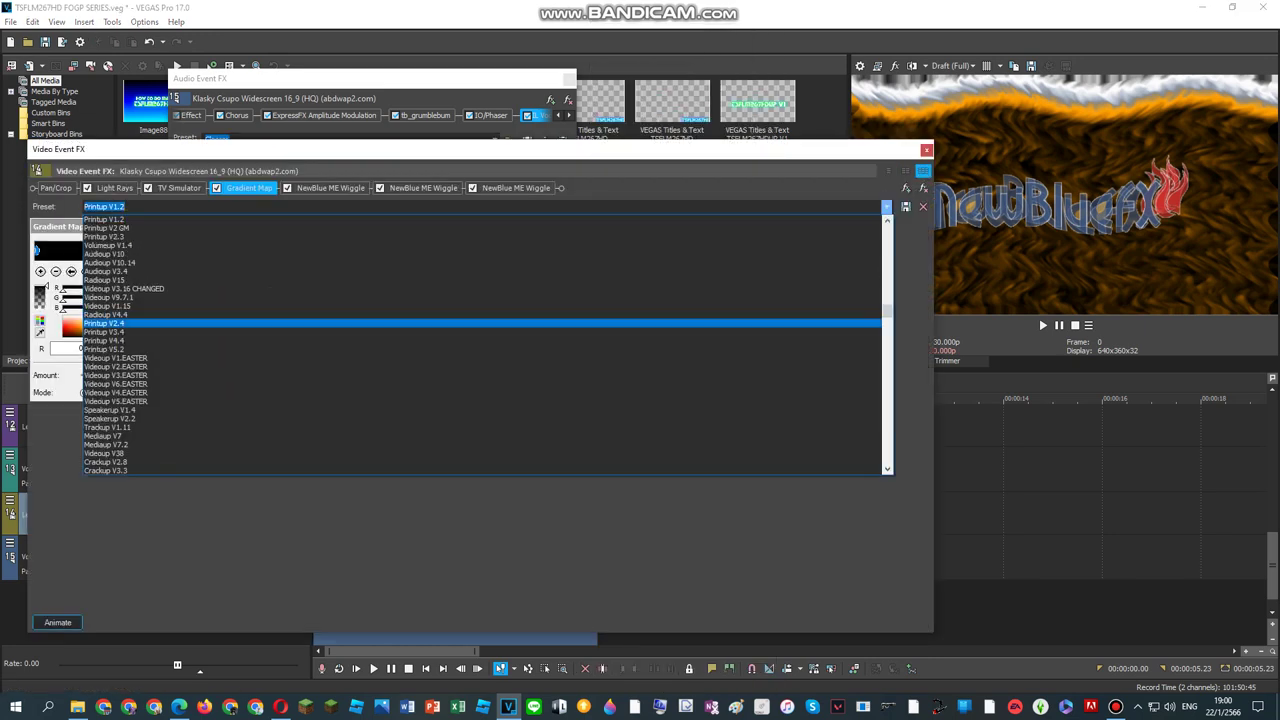
key("Up")
key("Up")
key("Up")
key("Up")
key("Up")
key("Up")
key("Up")
key("Up")
key("Down")
key("Down")
key("Down")
key("Down")
key("Down")
key("Down")
key("Down")
key("Down")
key("Down")
key("Down")
key("Down")
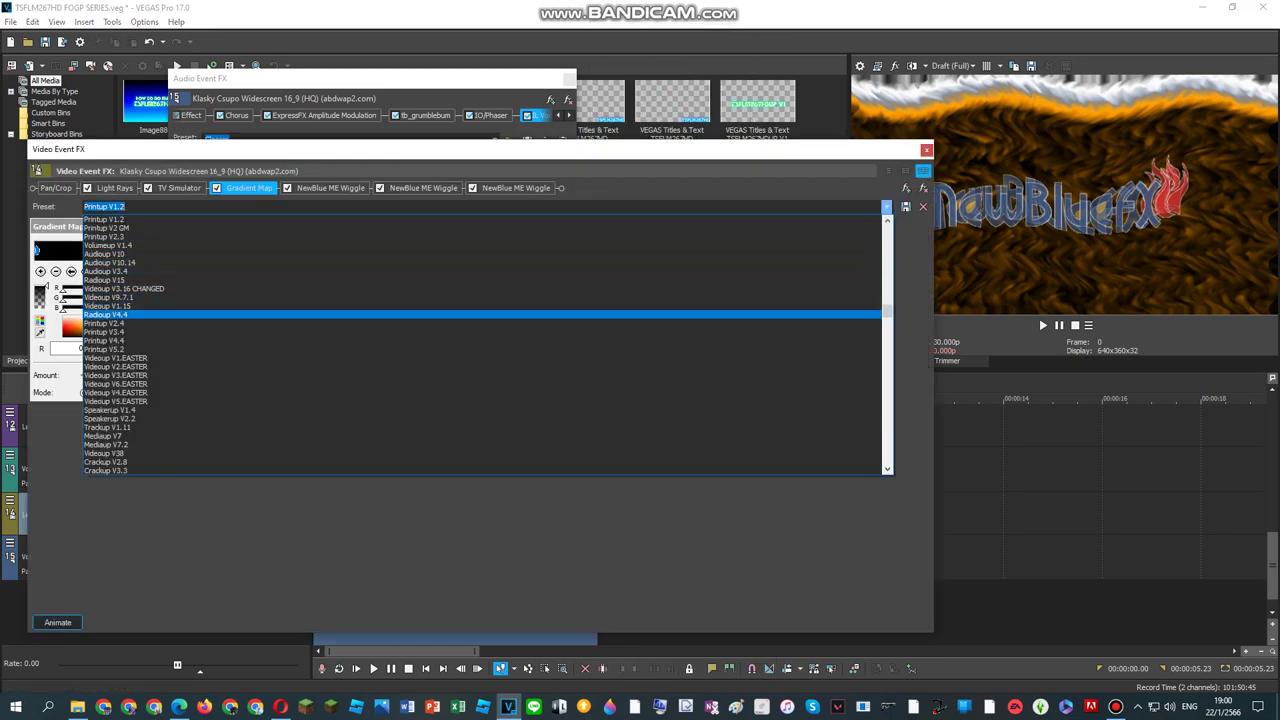
key("Down")
key("Down")
key("Down")
key("Down")
key("Down")
key("Down")
key("Down")
key("Down")
key("Down")
key("Down")
key("Down")
key("Down")
key("Down")
key("Down")
key("Down")
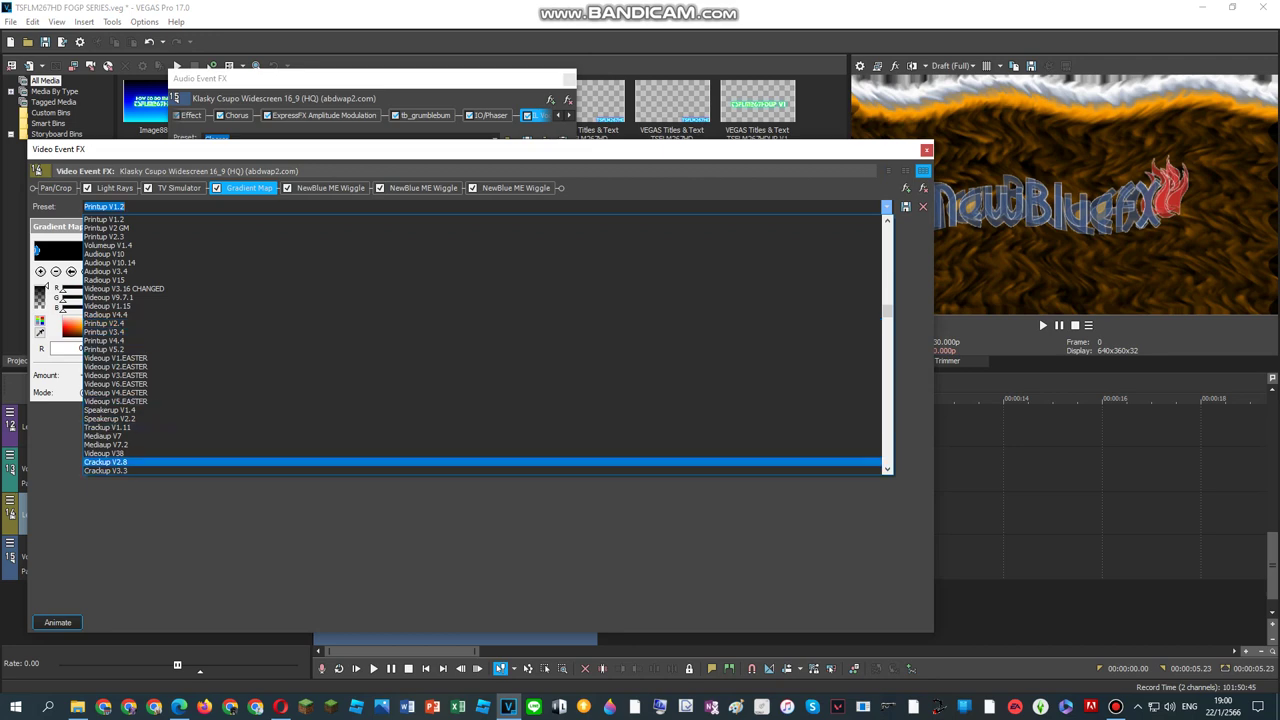
scroll(1039, 318, "down", 3)
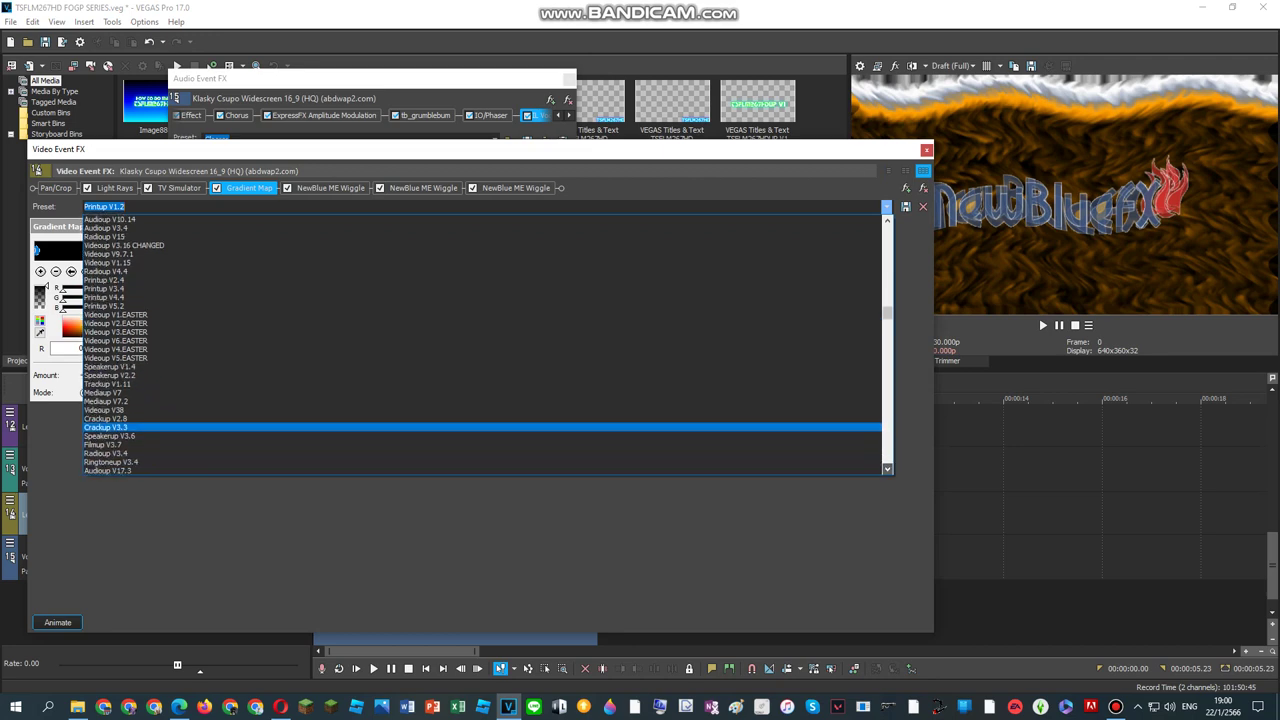
scroll(1039, 318, "down", 3)
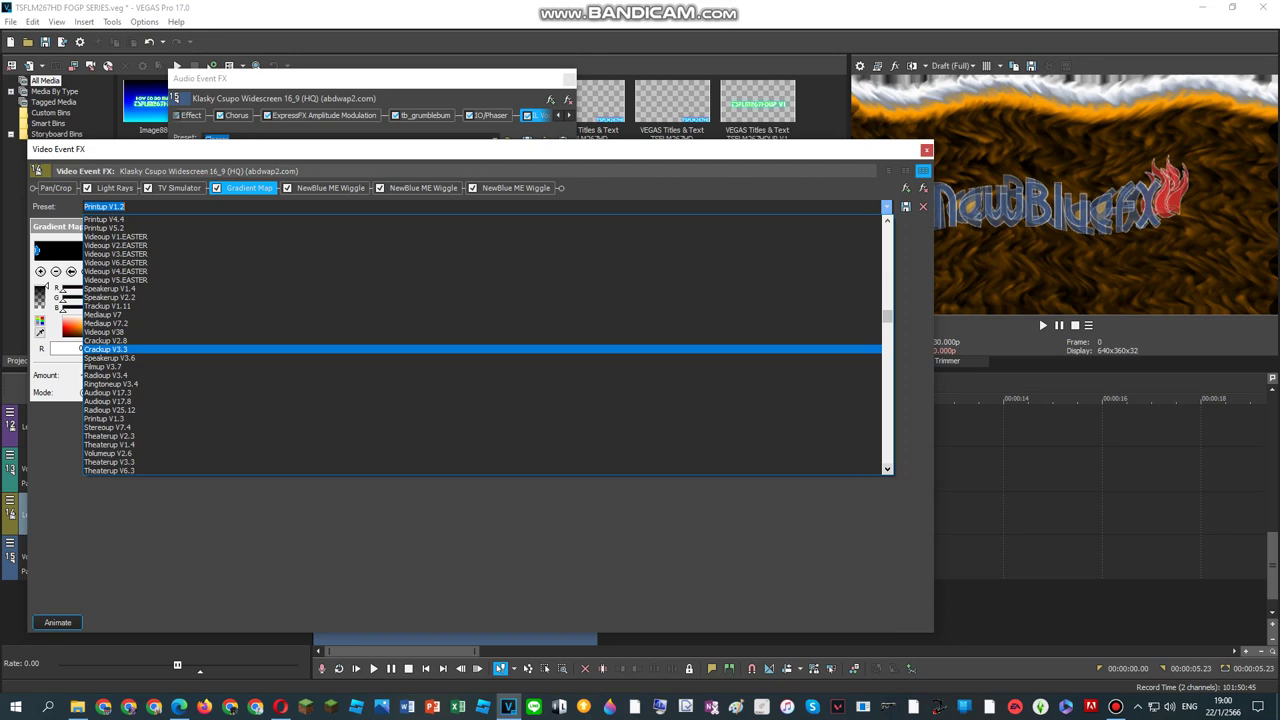
scroll(1039, 318, "down", 3)
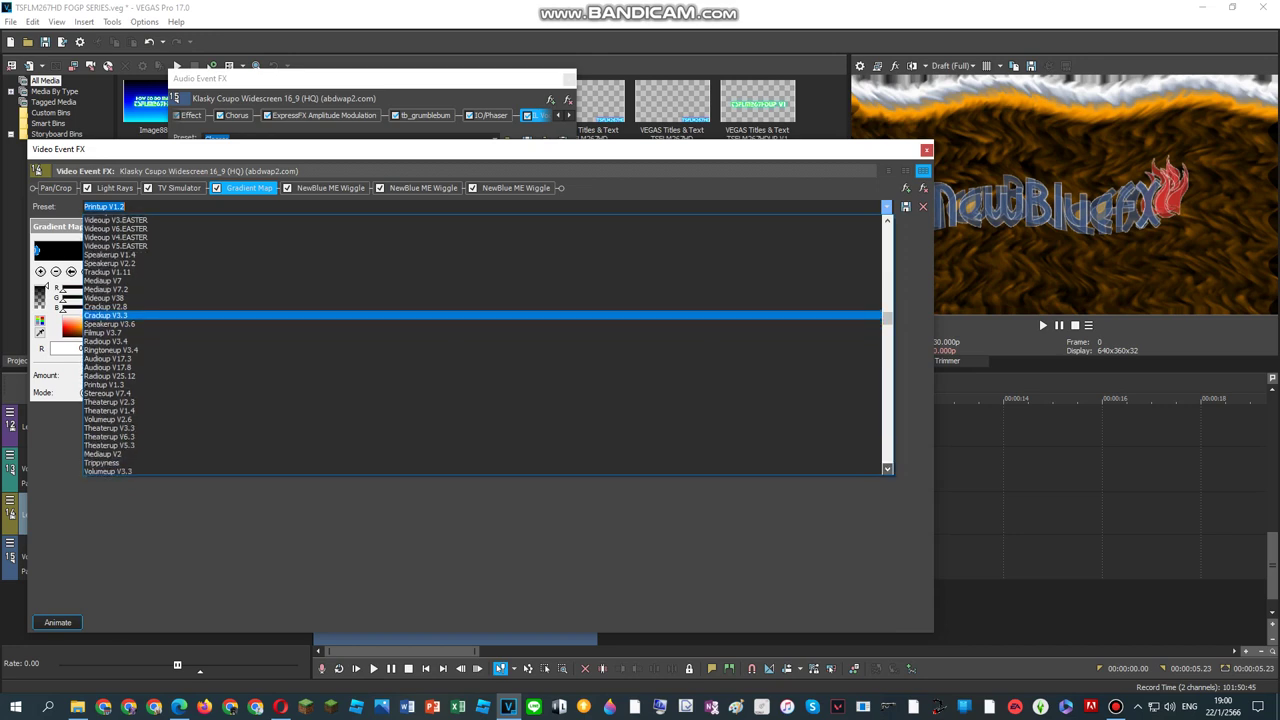
scroll(1039, 318, "down", 1)
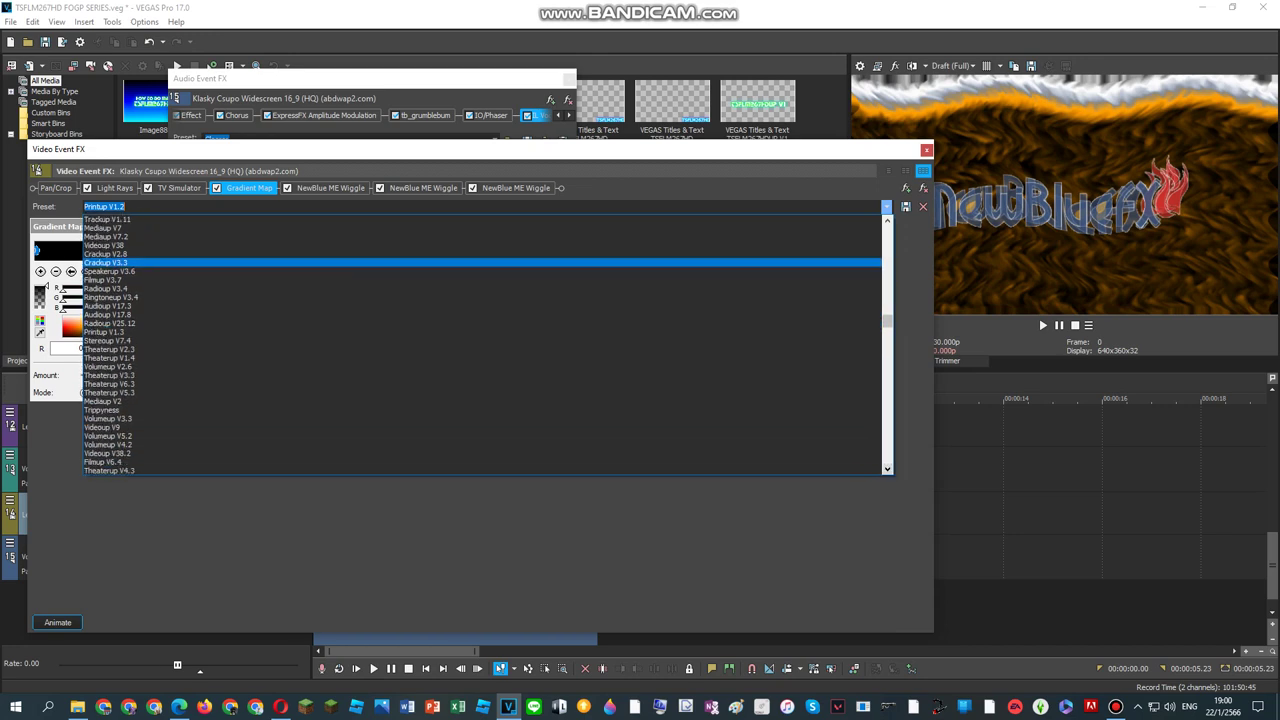
scroll(1039, 318, "down", 3)
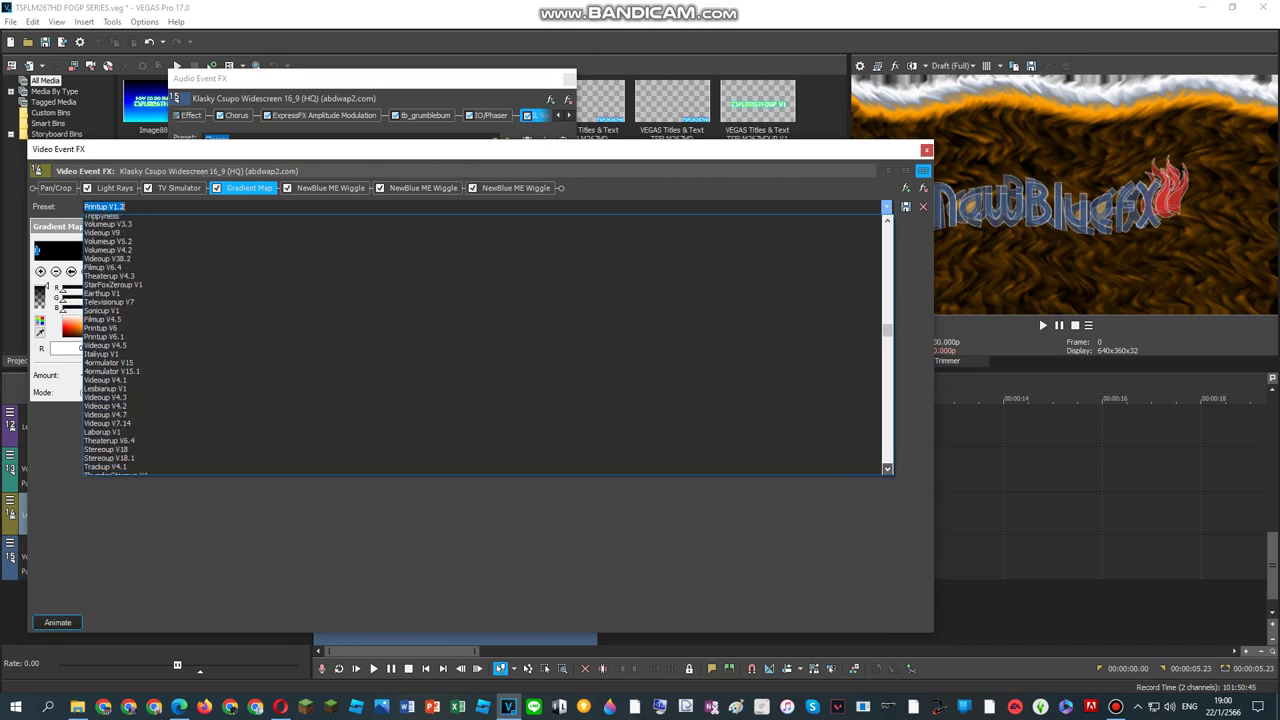
left_click(887, 469)
left_click(887, 469)
left_click(887, 469)
left_click(887, 469)
left_click(887, 469)
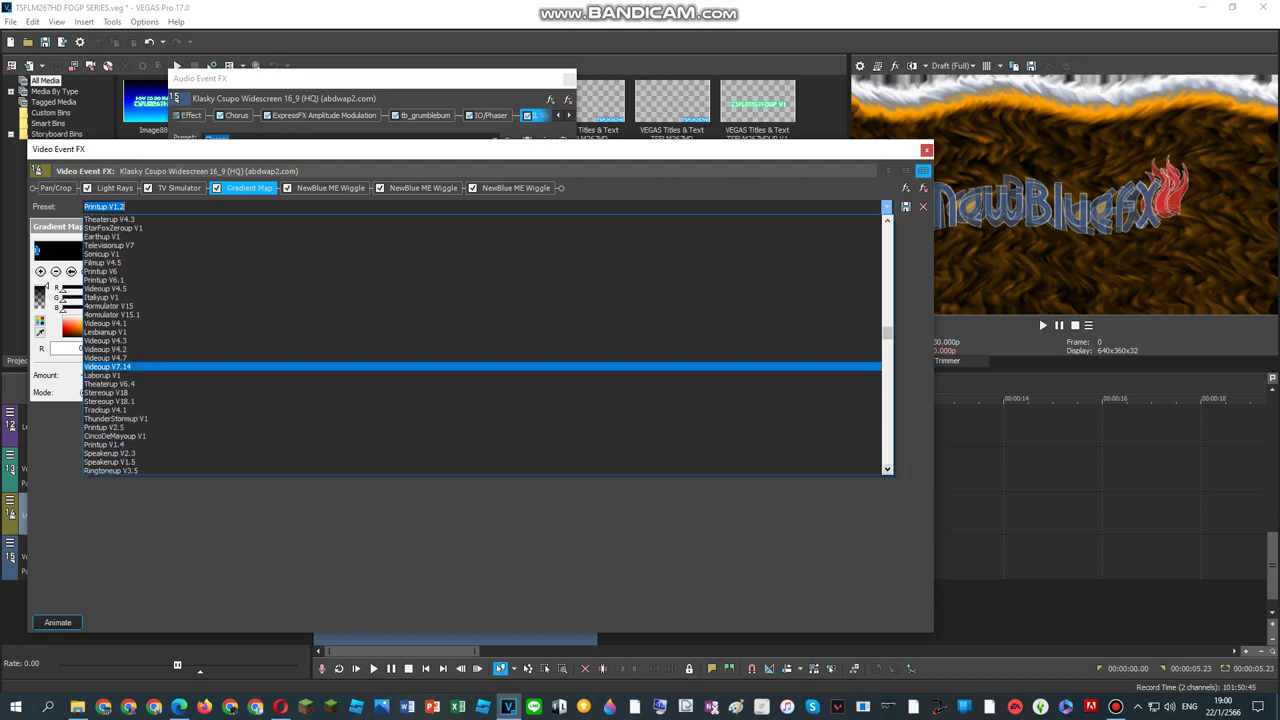
key("Down")
key("Return")
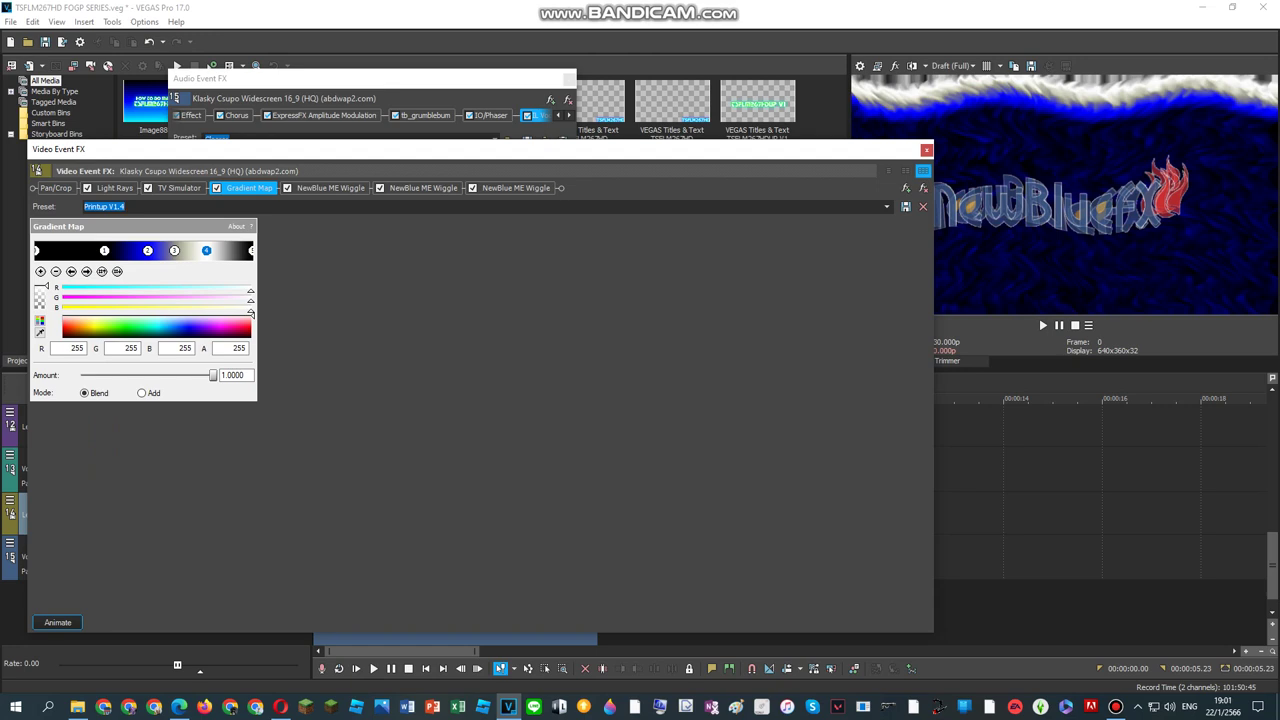
left_click(86, 272)
left_click(926, 150)
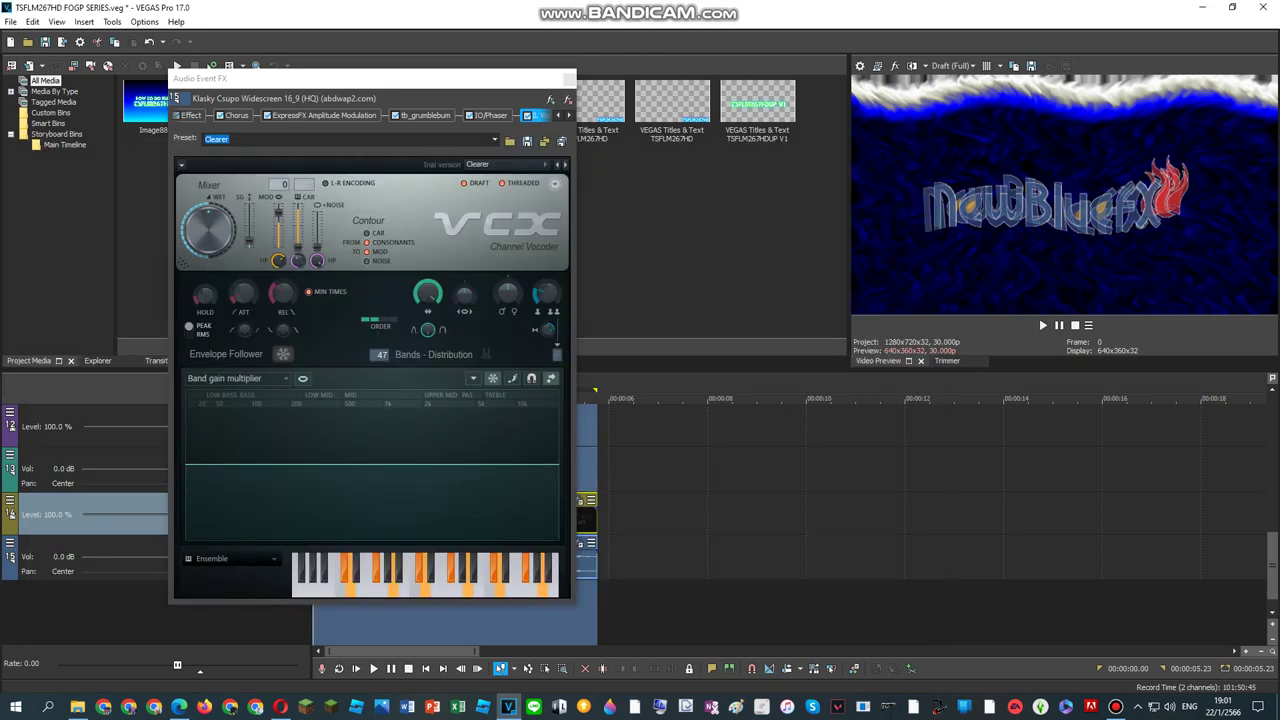
Step: Close the audio event effects and play the clip from the start to preview the Printup V1.4 look
left_click(100, 460)
key("Escape")
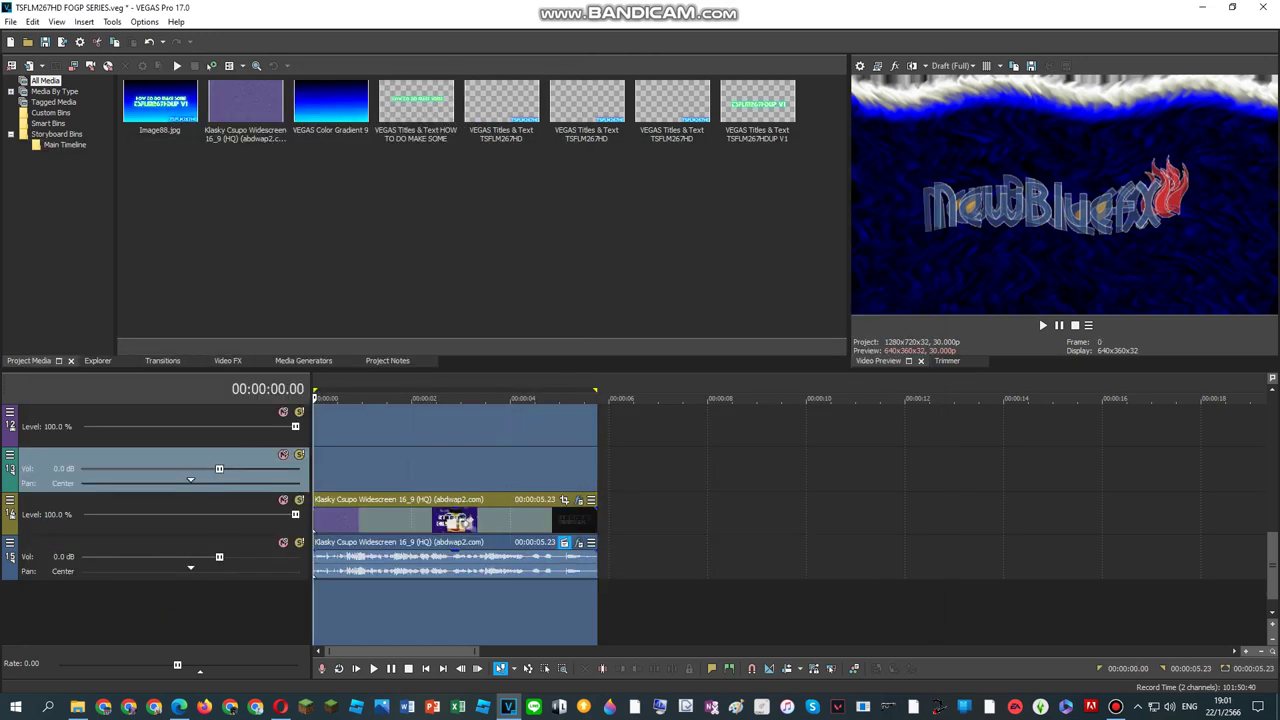
key("space")
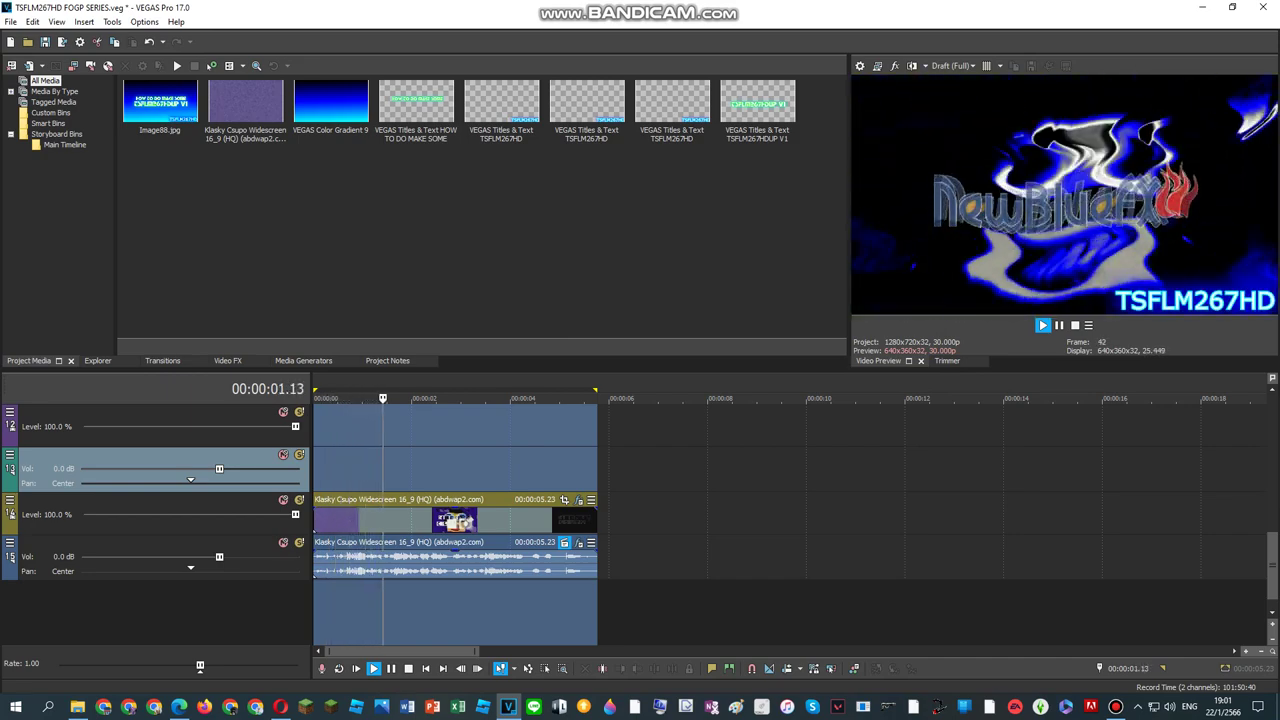